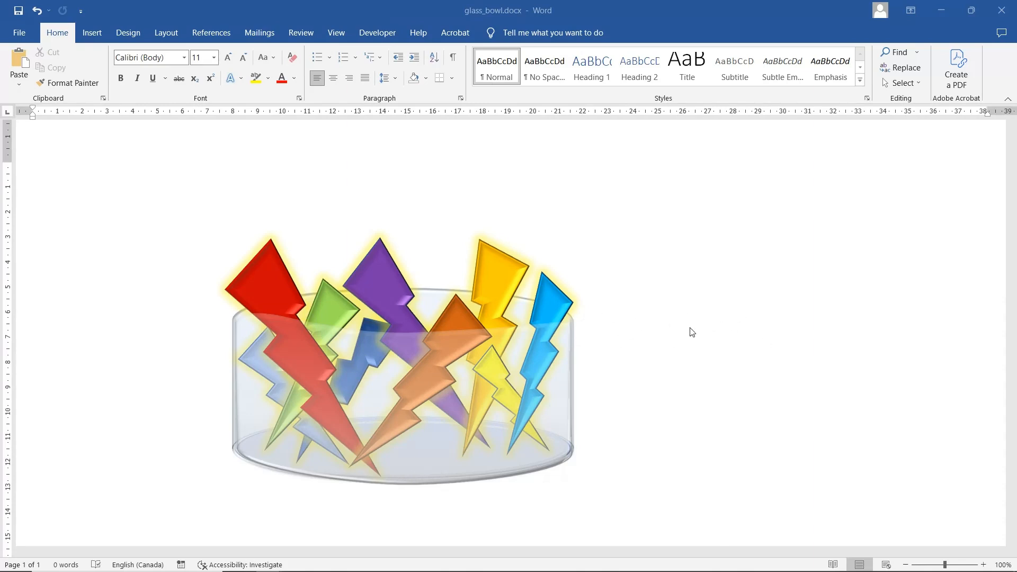
- Ungroup the whole glass bowl drawing and display the list of all objects in the document
click(553, 305)
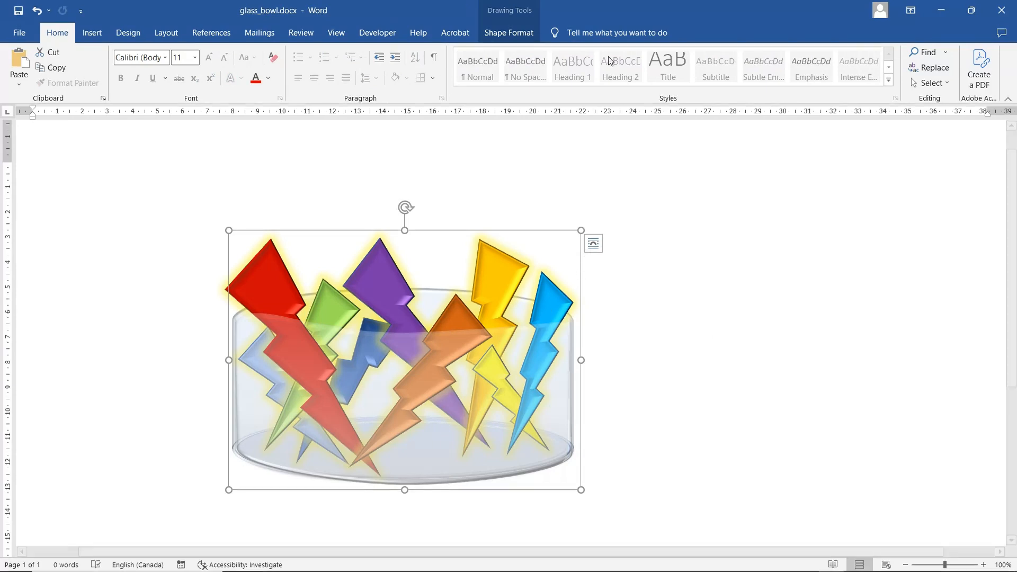
click(521, 35)
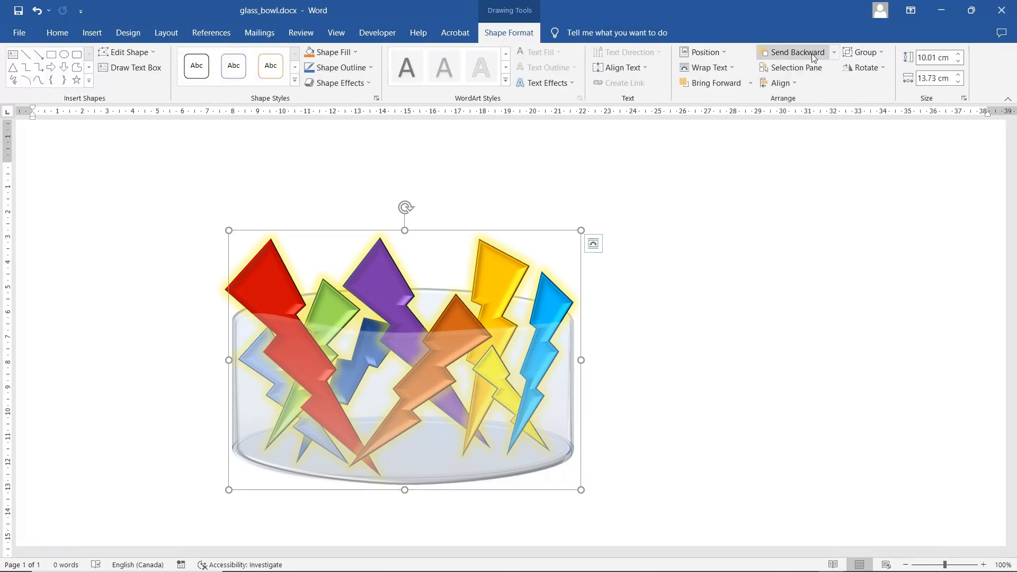
click(857, 53)
click(870, 87)
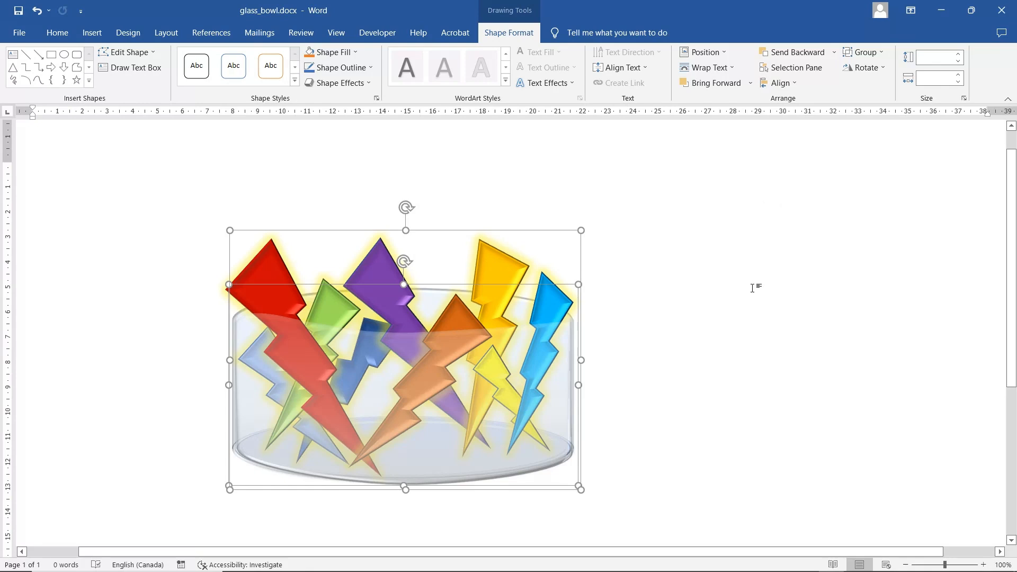
key(alt+F10)
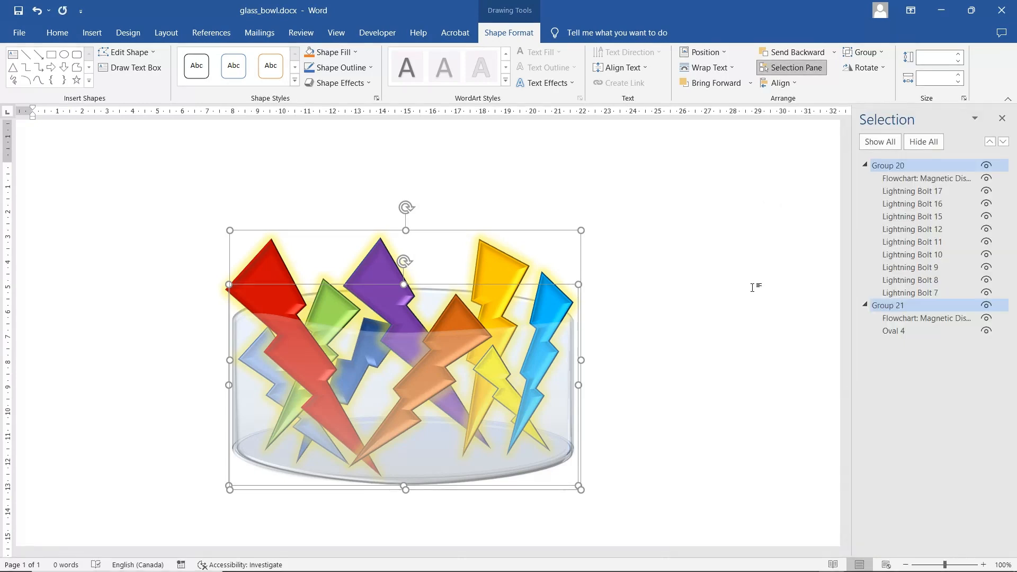
- Ungroup Group 20, which holds the lightning bolts and one of the magnetic disk shapes
click(924, 190)
click(923, 205)
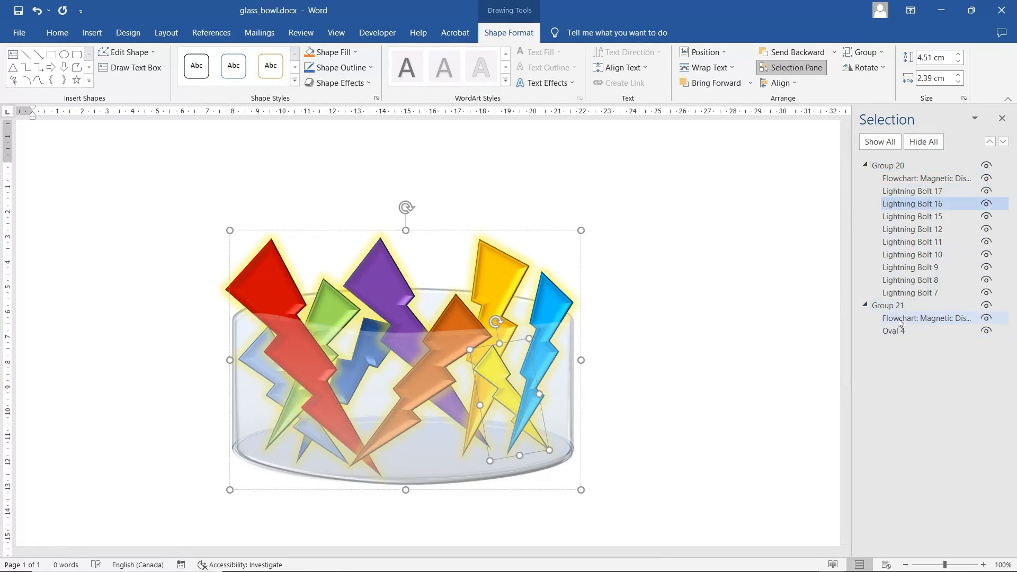
click(895, 166)
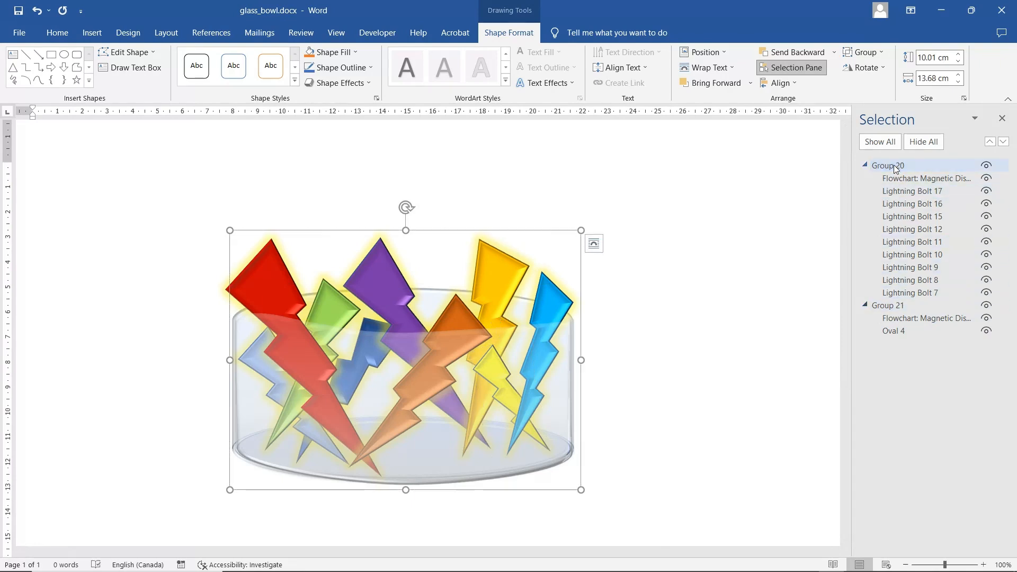
click(898, 167)
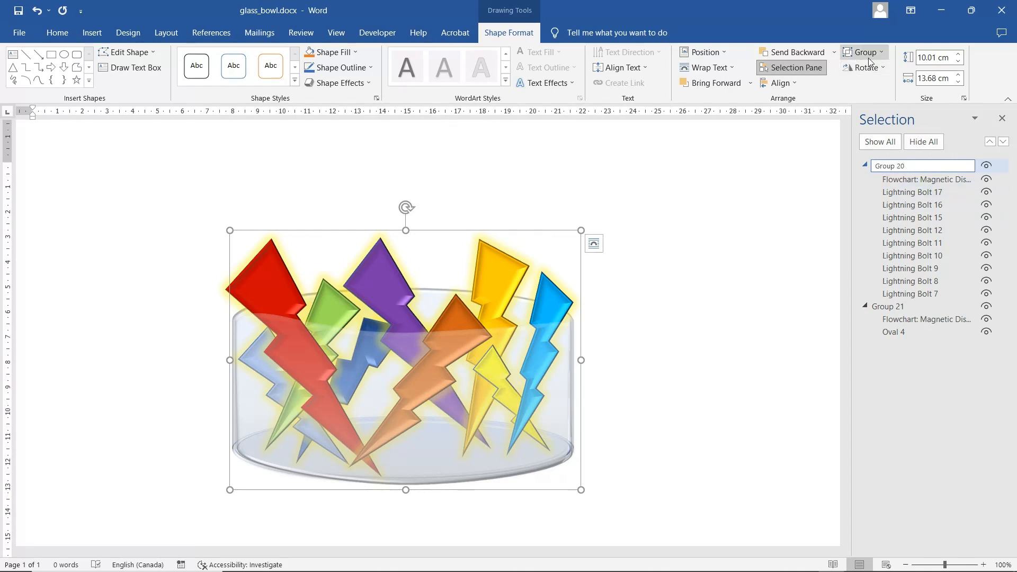
click(904, 231)
click(901, 166)
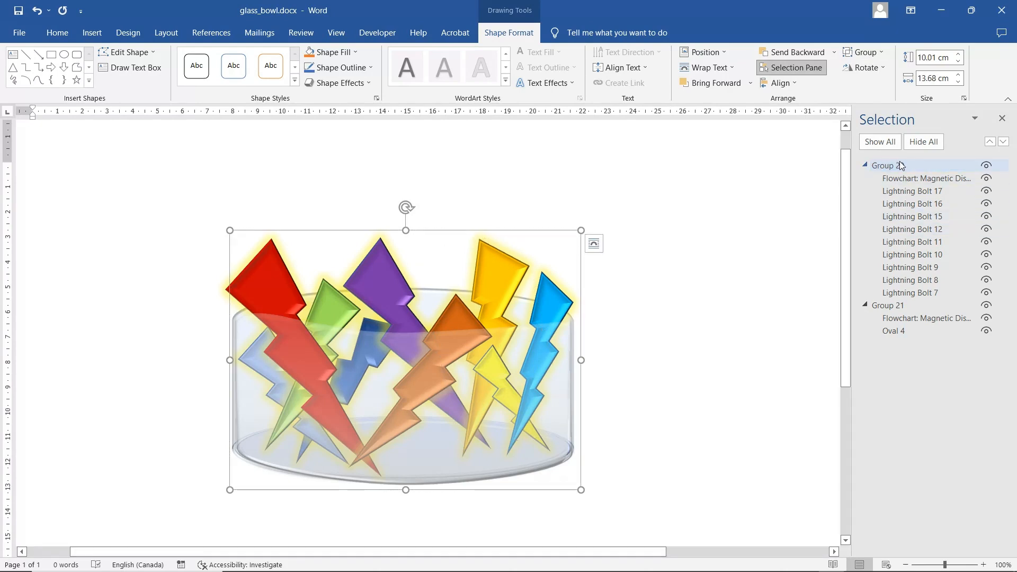
click(863, 52)
click(874, 89)
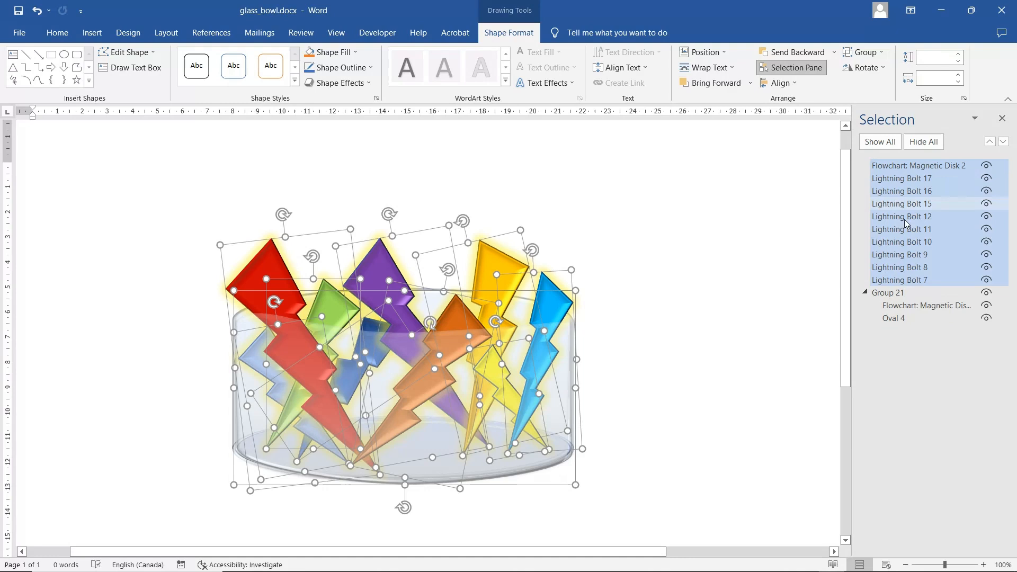
- Ungroup Group 21, which holds the other magnetic disk shape and the oval base, and clear the selection
click(895, 293)
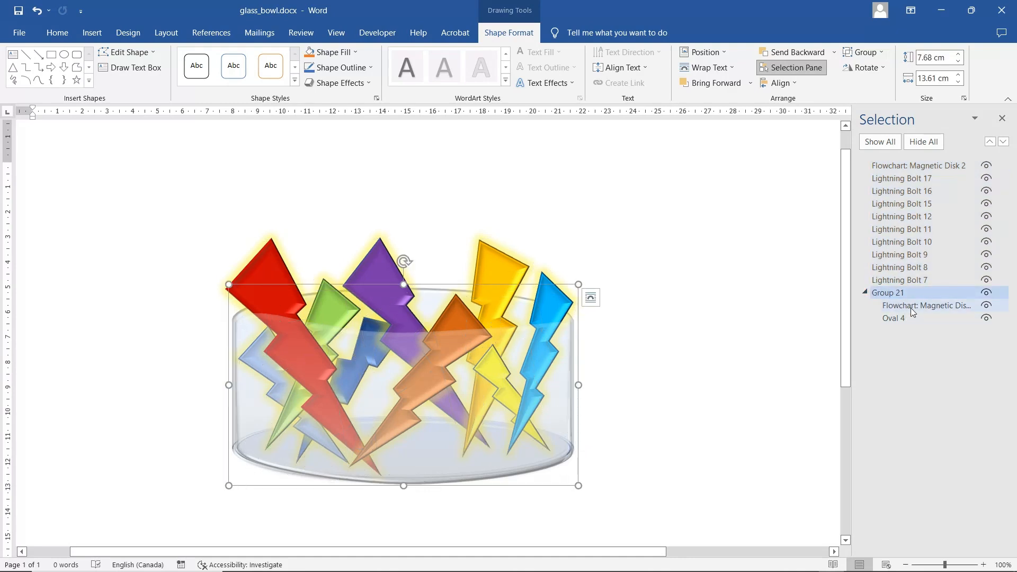
click(418, 459)
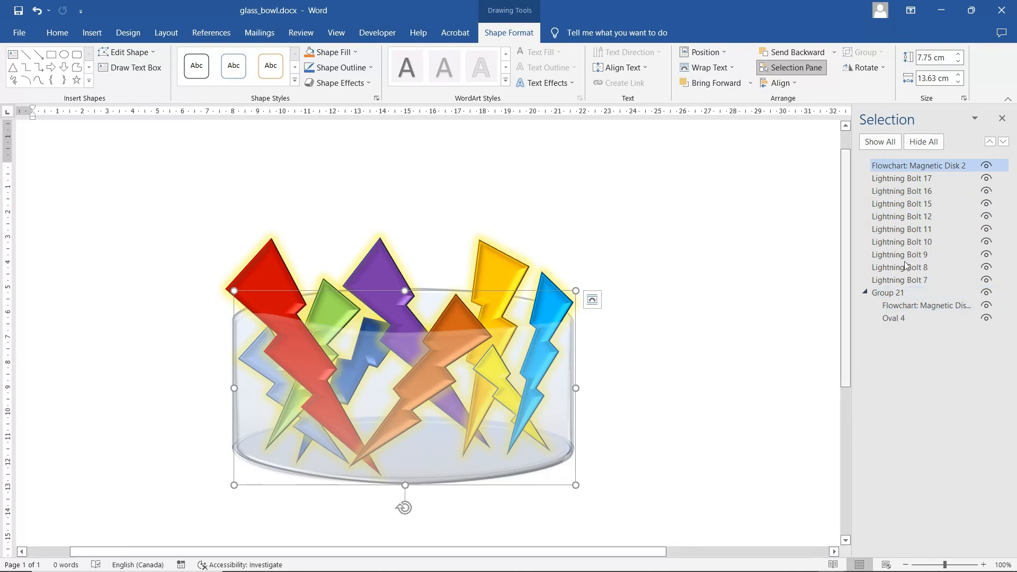
click(893, 293)
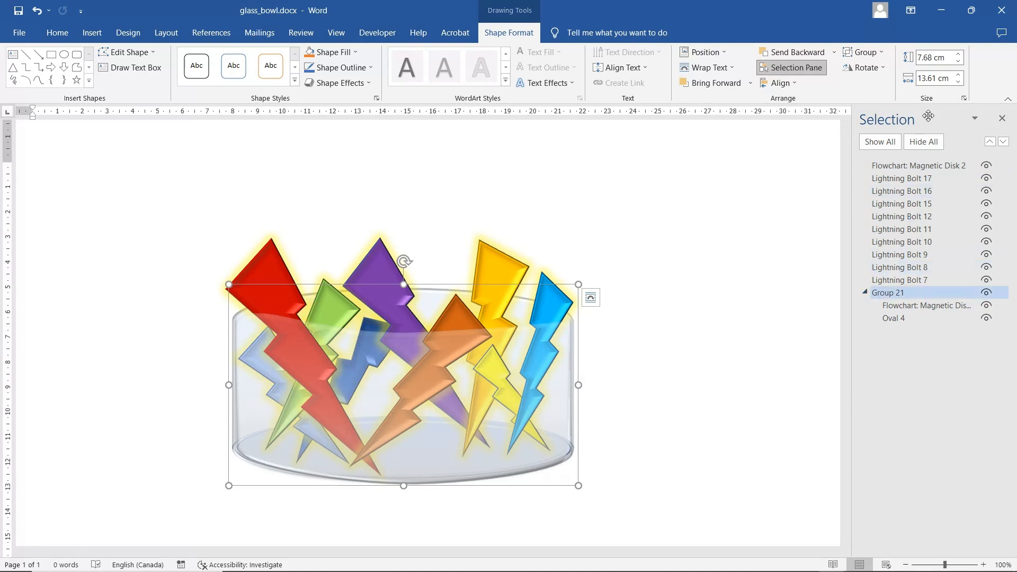
click(862, 52)
click(863, 91)
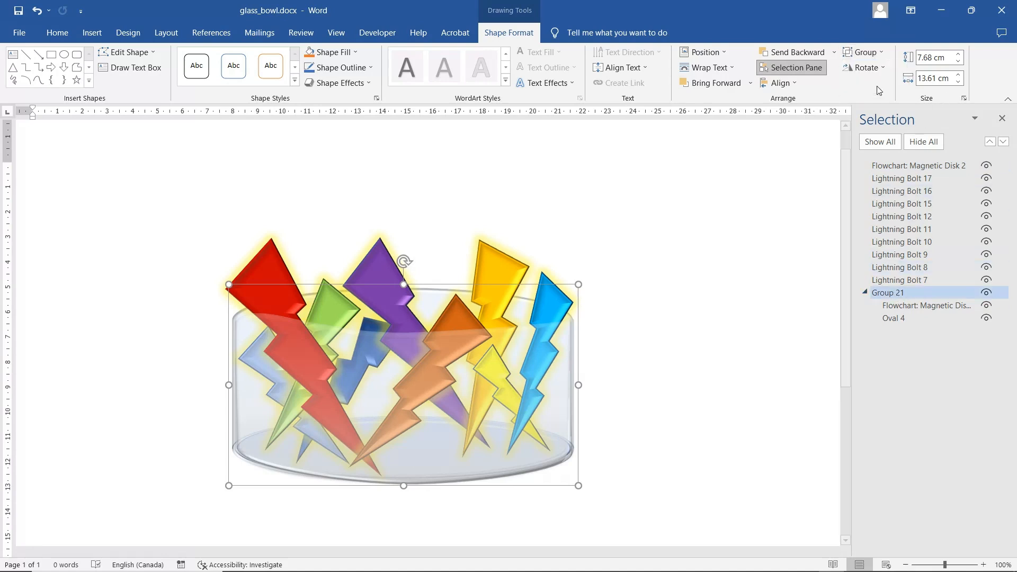
click(635, 329)
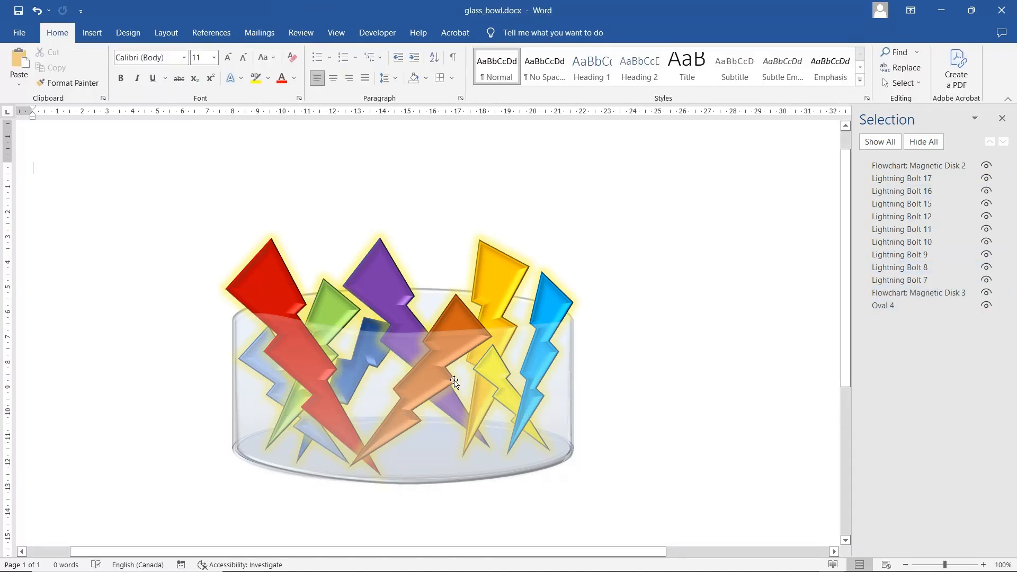
- Spread the drawing apart: glass cylinders to the right of the bolts, oval base to the lower left, red bolt to the upper left
drag(459, 382, 700, 490)
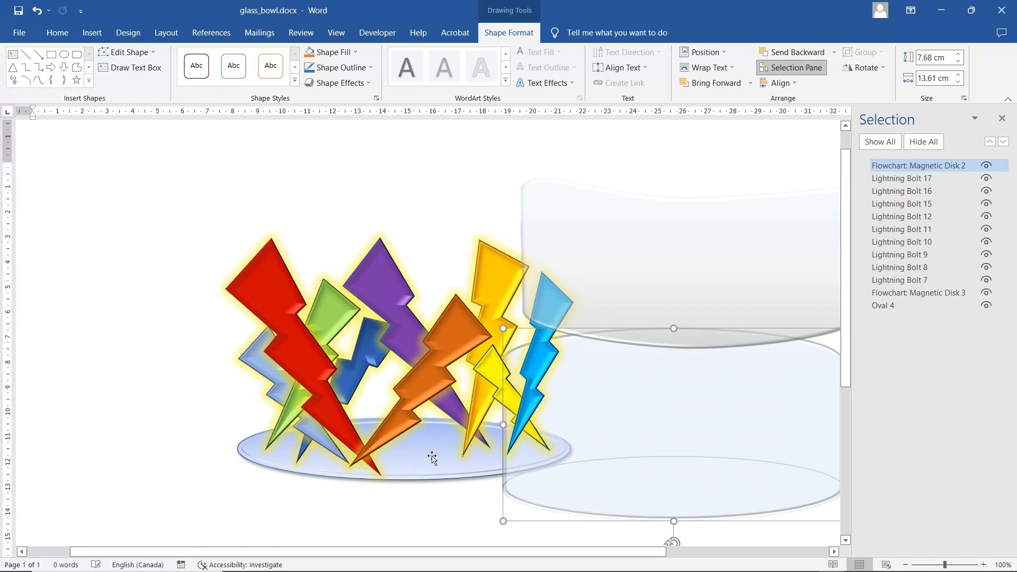
drag(391, 458, 192, 510)
click(265, 302)
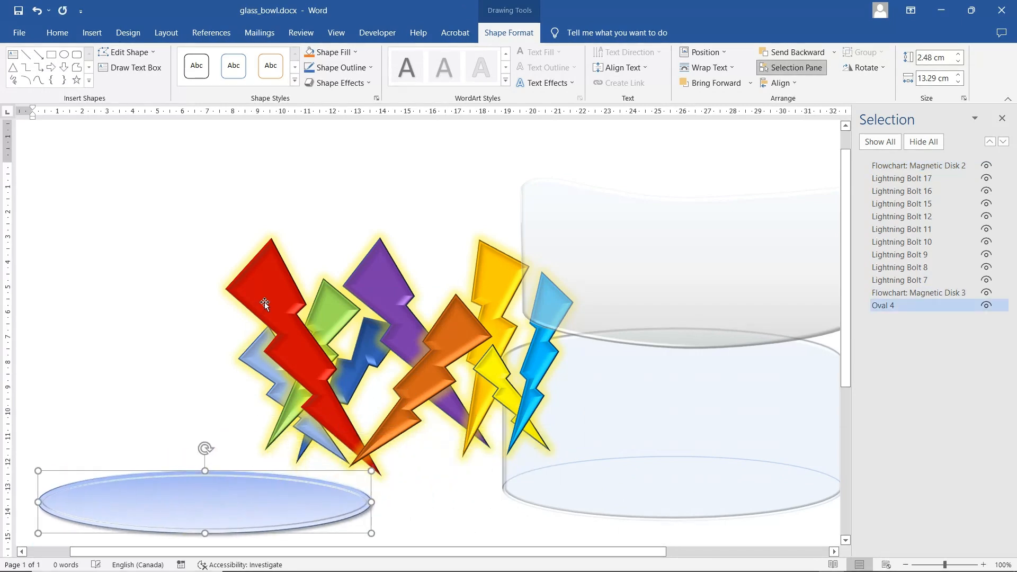
click(265, 302)
drag(272, 296, 132, 219)
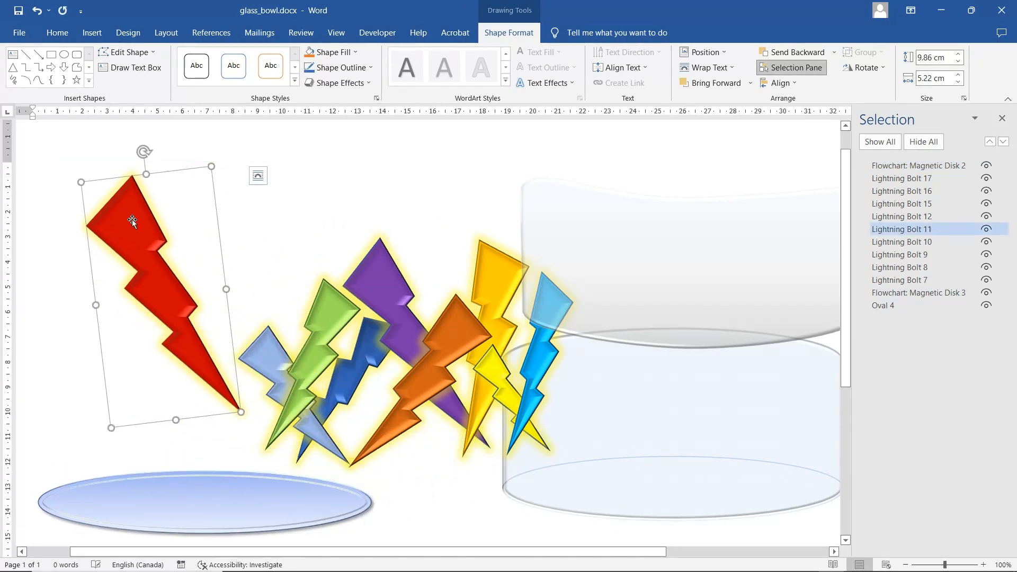
click(283, 197)
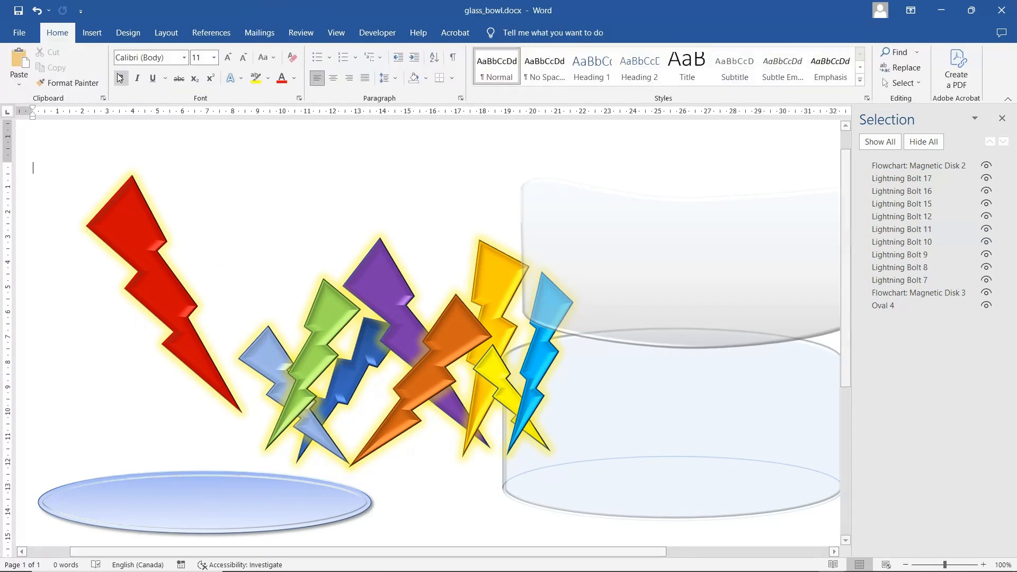
- Draw a new lightning bolt shape about 5.3 cm high and 3.2 cm wide beside the red bolt
click(93, 34)
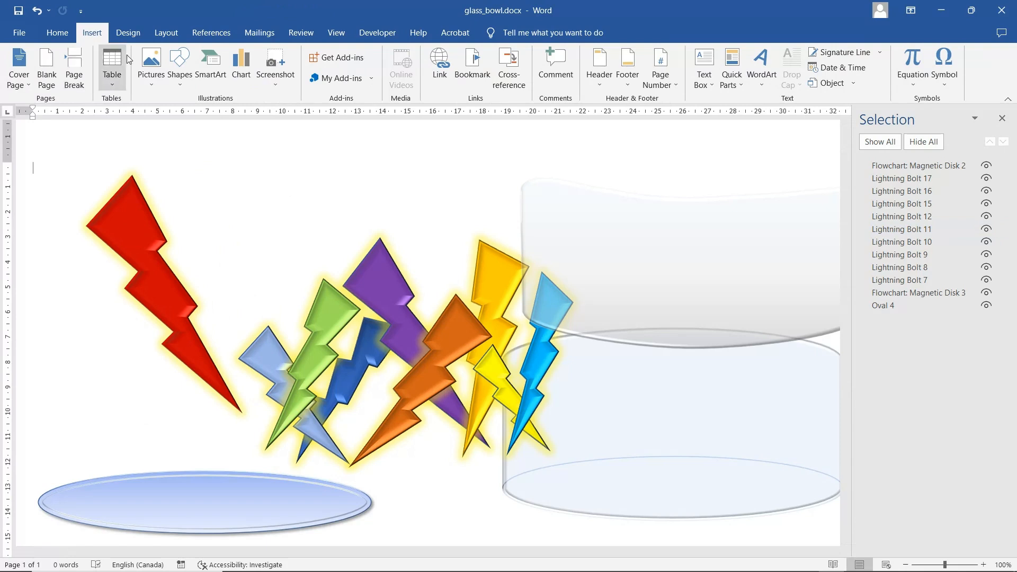
click(179, 64)
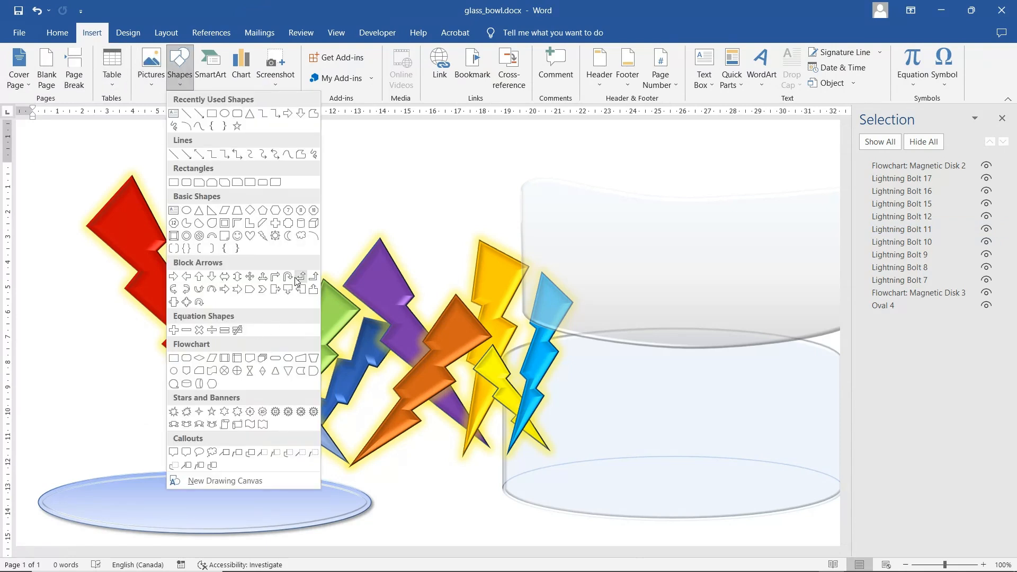
click(262, 235)
mouse_move(198, 163)
mouse_down()
mouse_move(336, 275)
mouse_move(245, 286)
mouse_move(279, 296)
mouse_up()
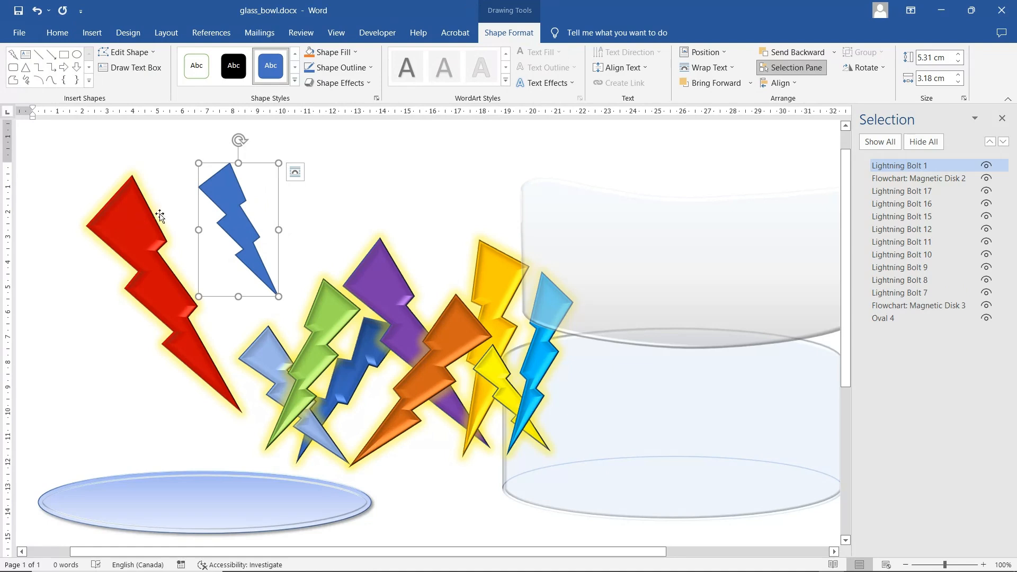
- Fill the new lightning bolt with Green, Accent 6, Lighter 40% and give it a dark green outline
click(341, 54)
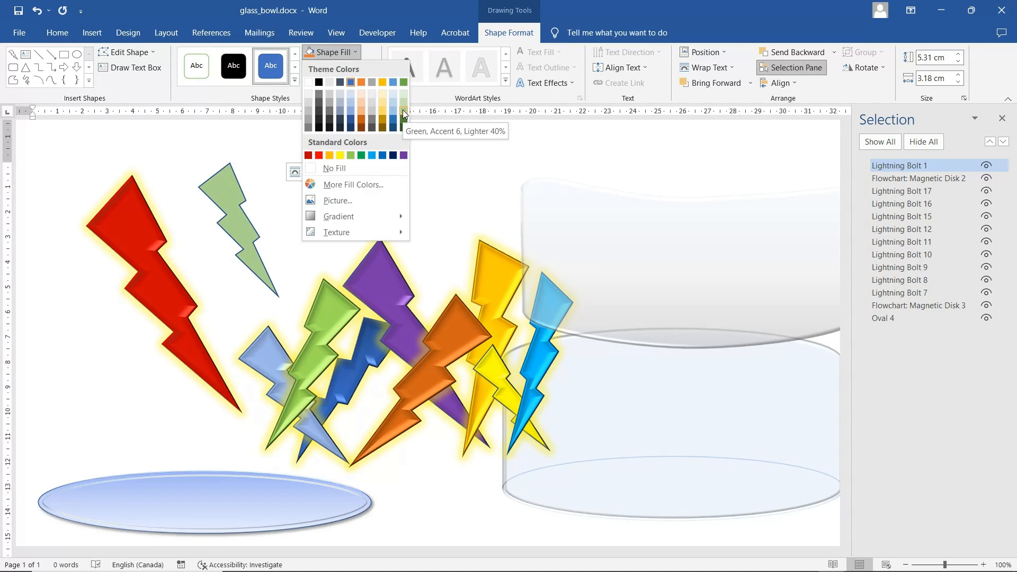
click(403, 111)
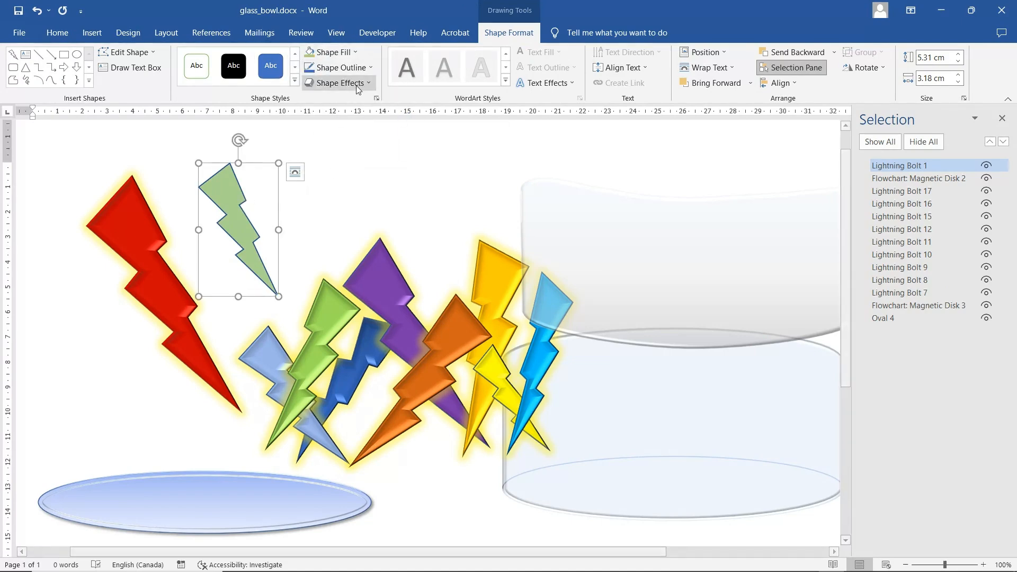
click(339, 67)
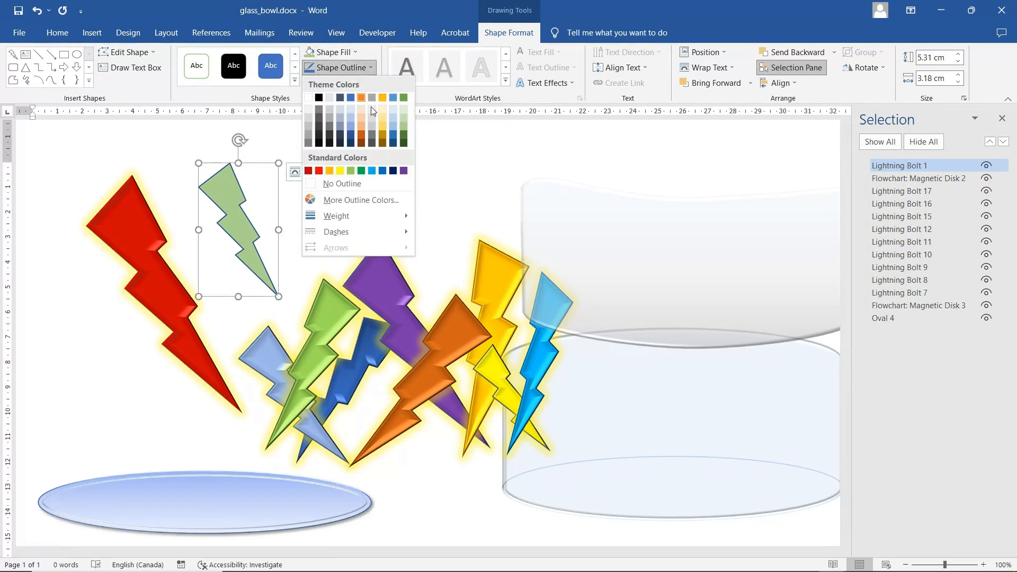
click(404, 140)
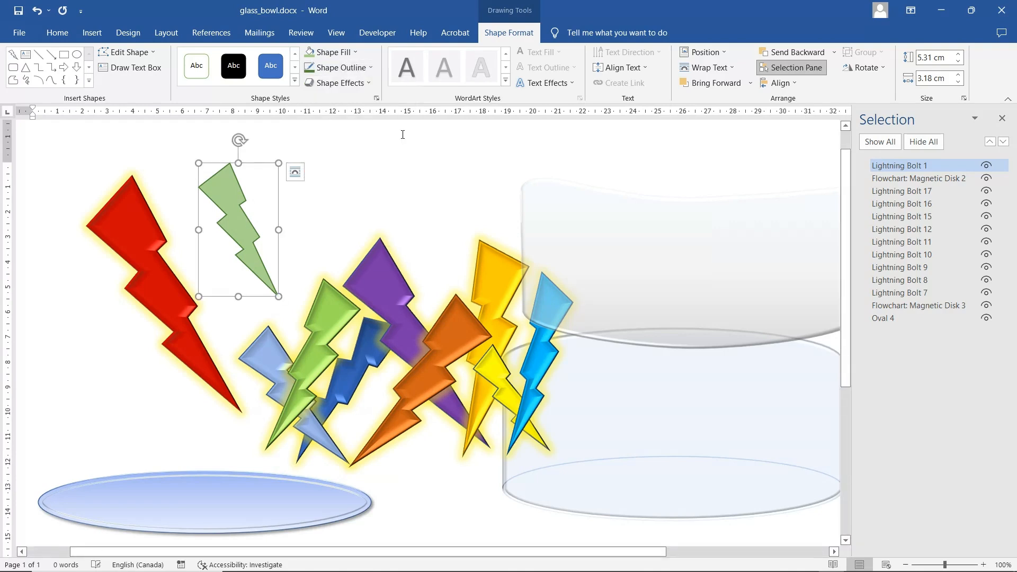
- Give the new lightning bolt the bevel preset in the second row, second column, and the second-smallest gold glow
click(335, 83)
mouse_move(346, 252)
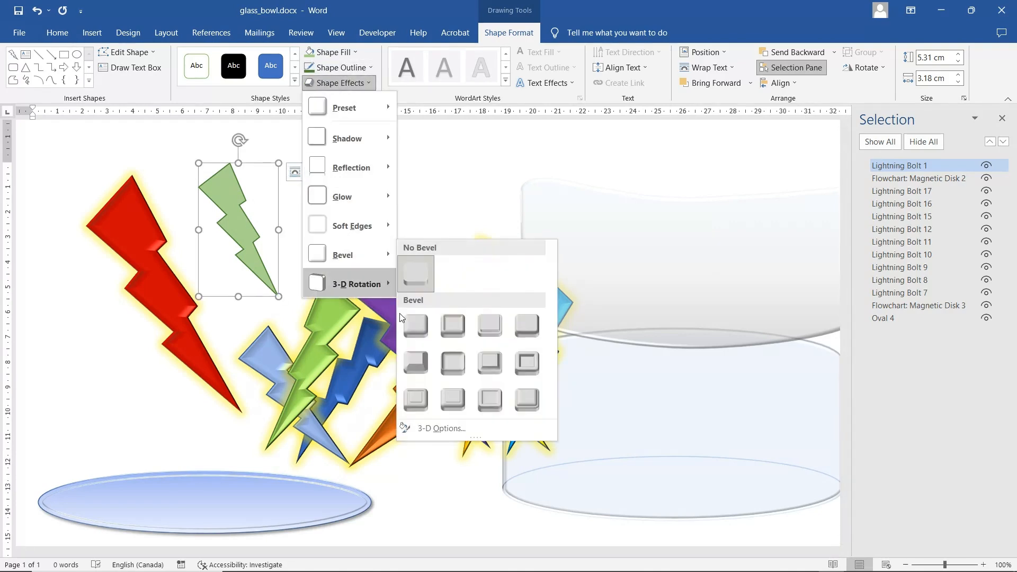
click(465, 369)
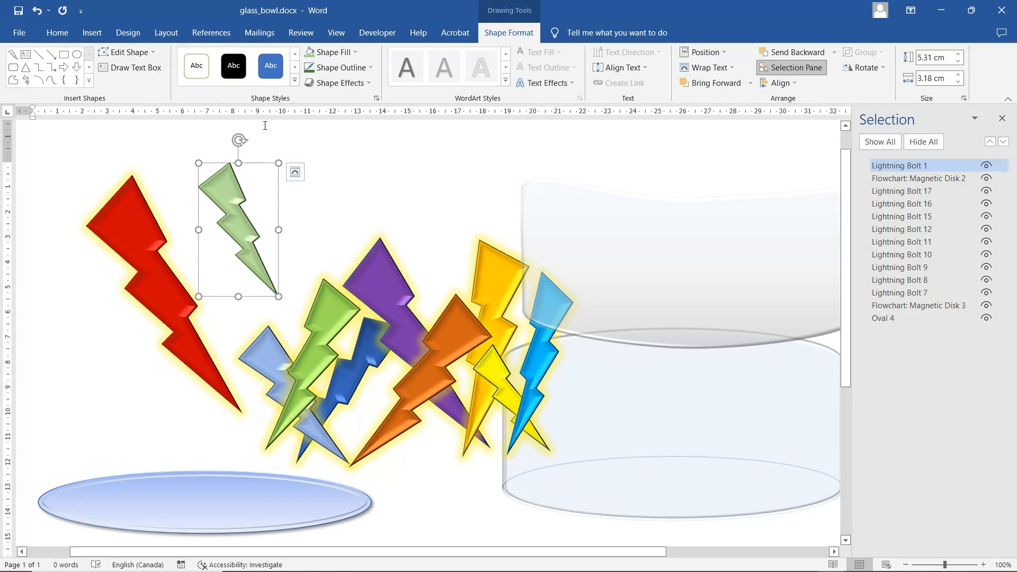
click(338, 83)
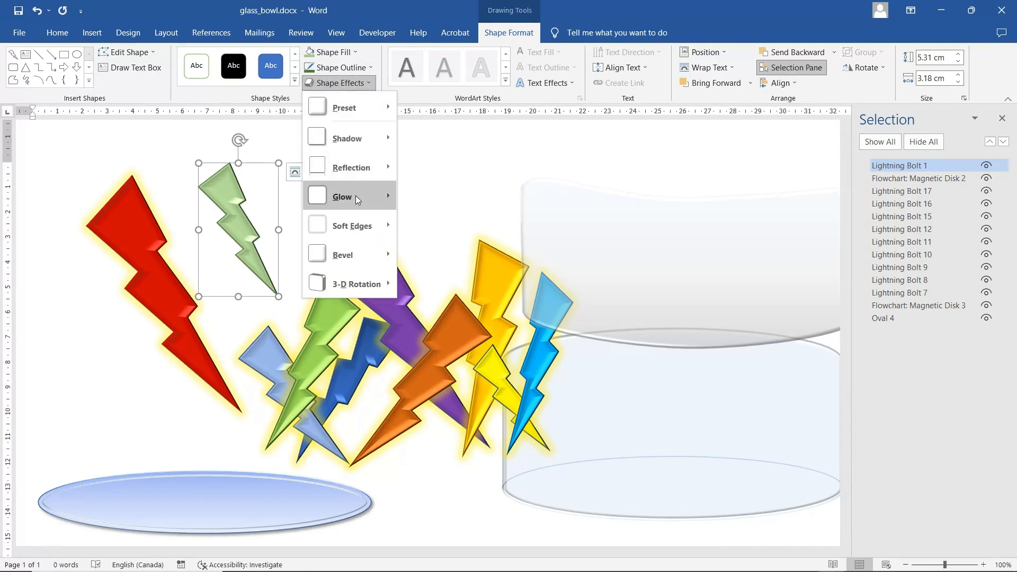
mouse_move(355, 195)
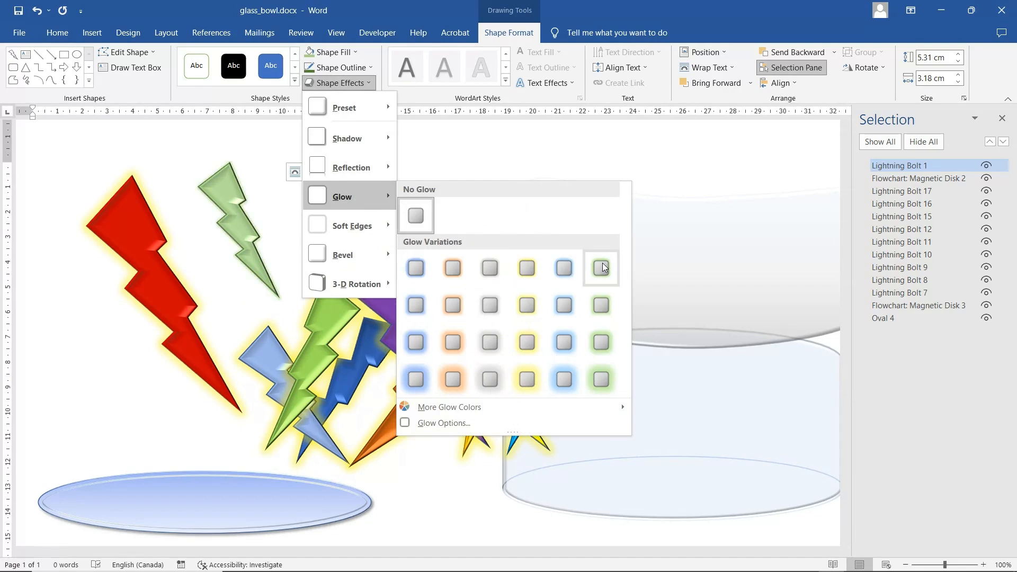
click(530, 305)
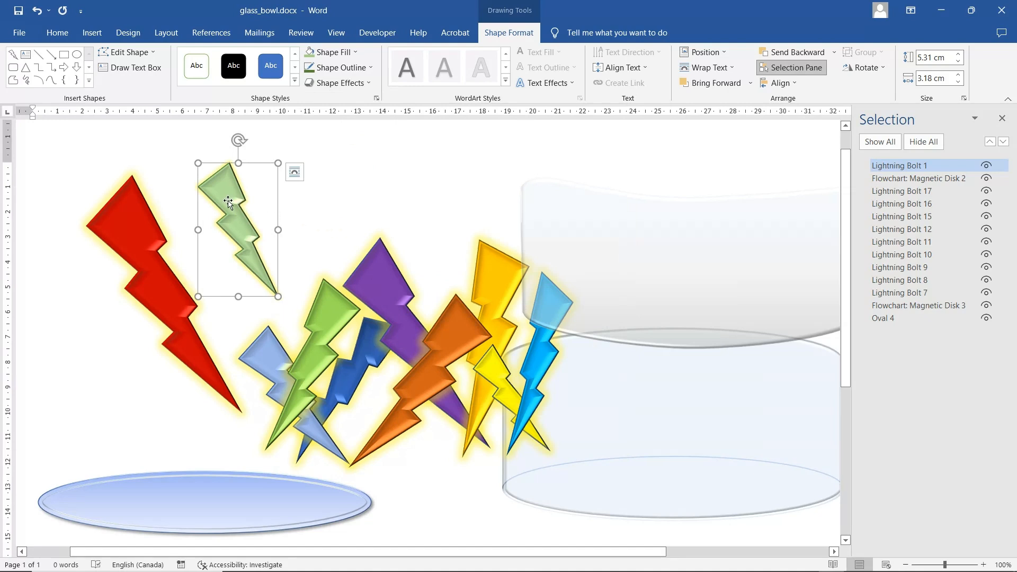
- Mirror the new lightning bolt horizontally, shrink it to about 3.6 by 1.5 cm, and rotate it clockwise to a flatter slant
drag(228, 200, 211, 171)
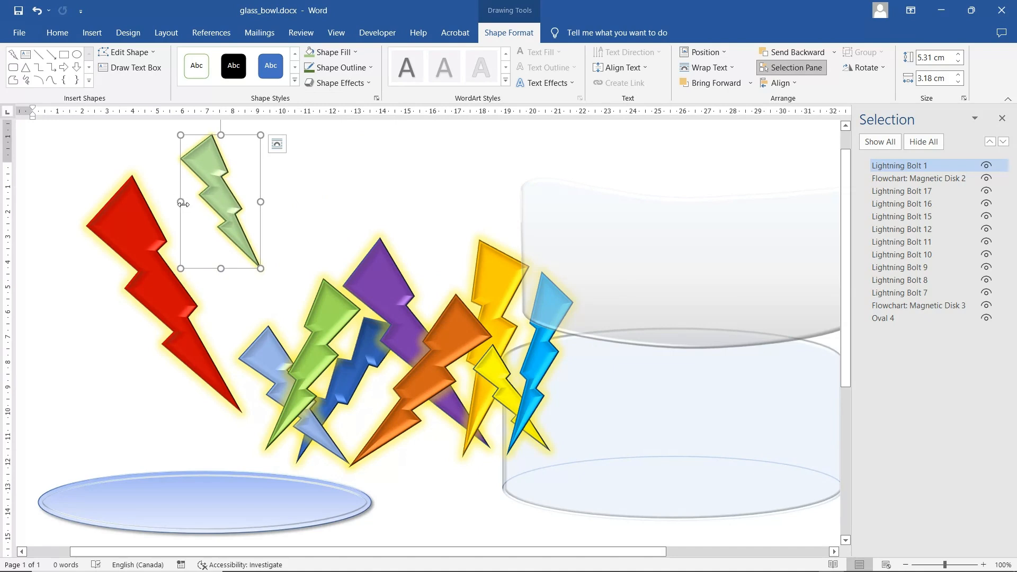
drag(181, 201, 333, 202)
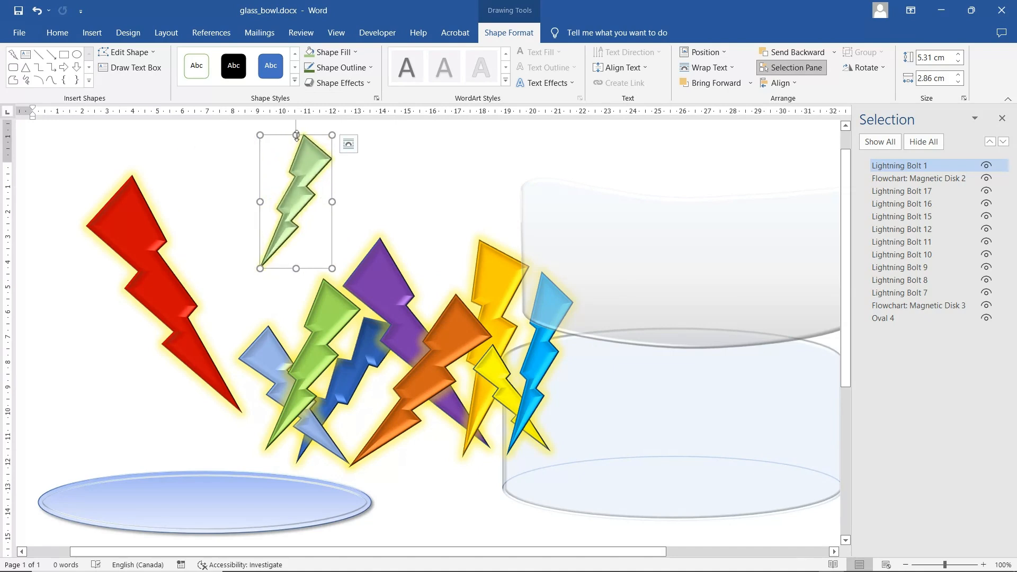
drag(296, 135, 342, 210)
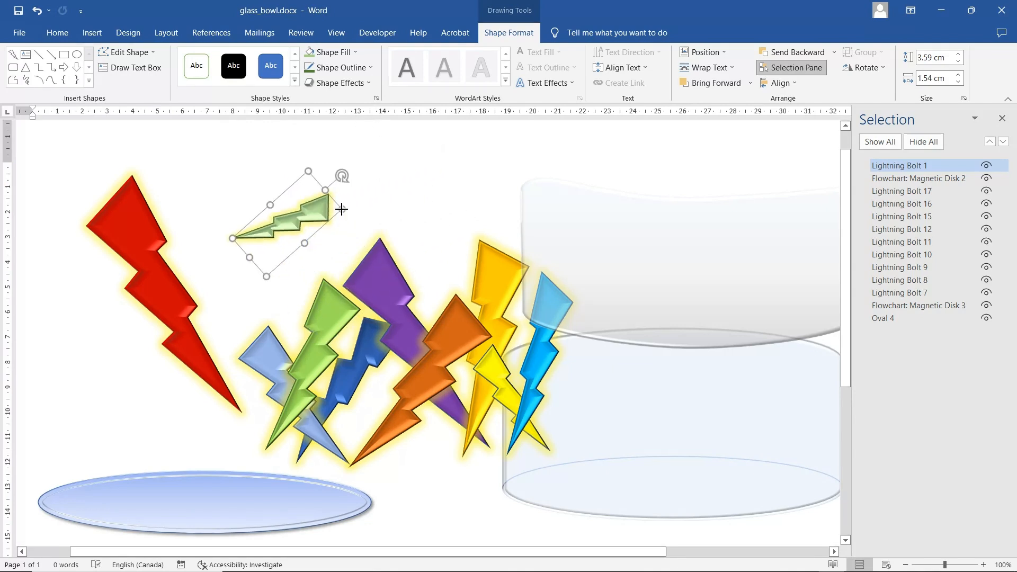
click(311, 255)
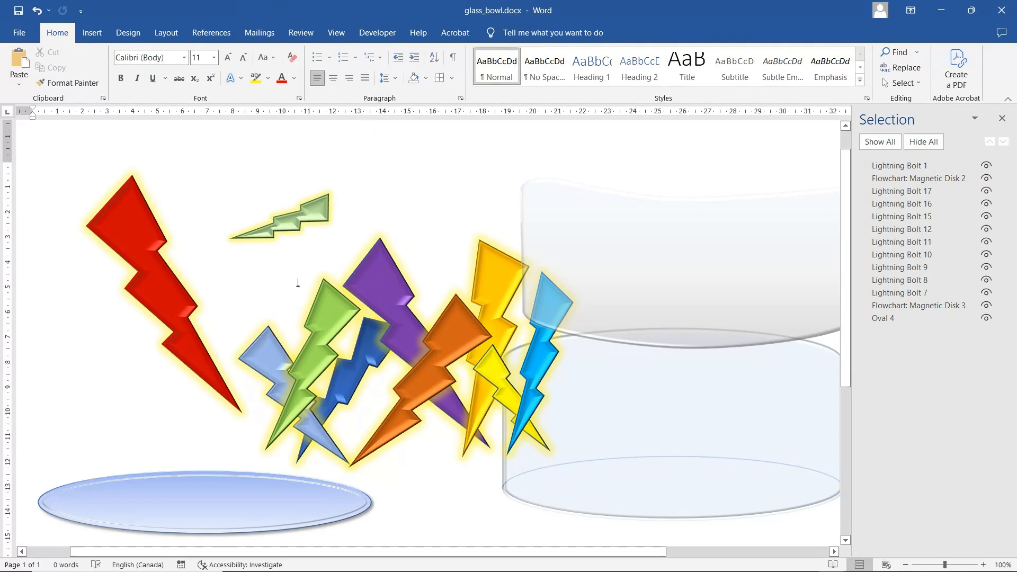
scroll(291, 295, down, 3)
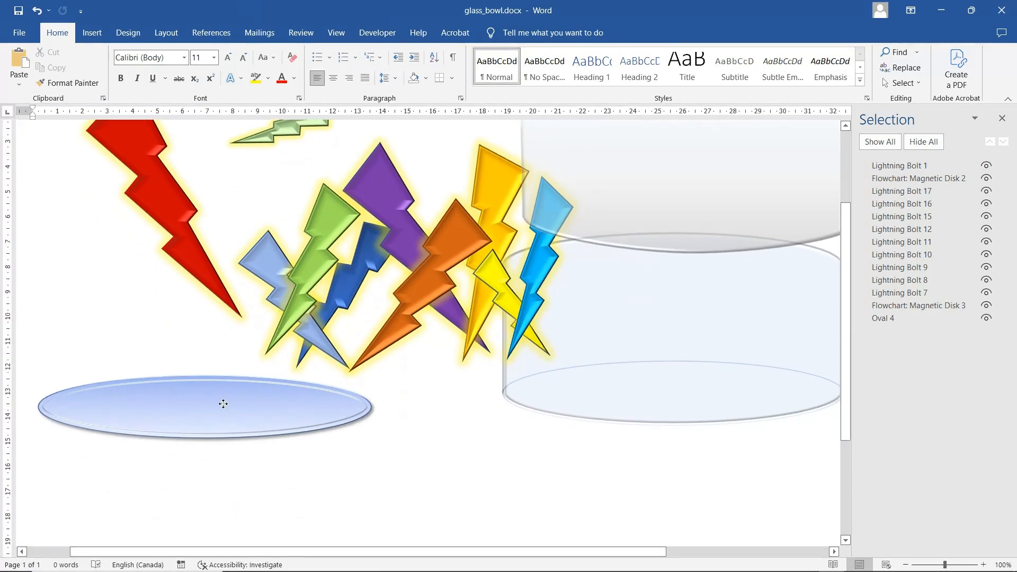
- Draw a flat oval about 2.6 cm high and 14.4 cm wide on the empty area below the existing blue oval
click(223, 404)
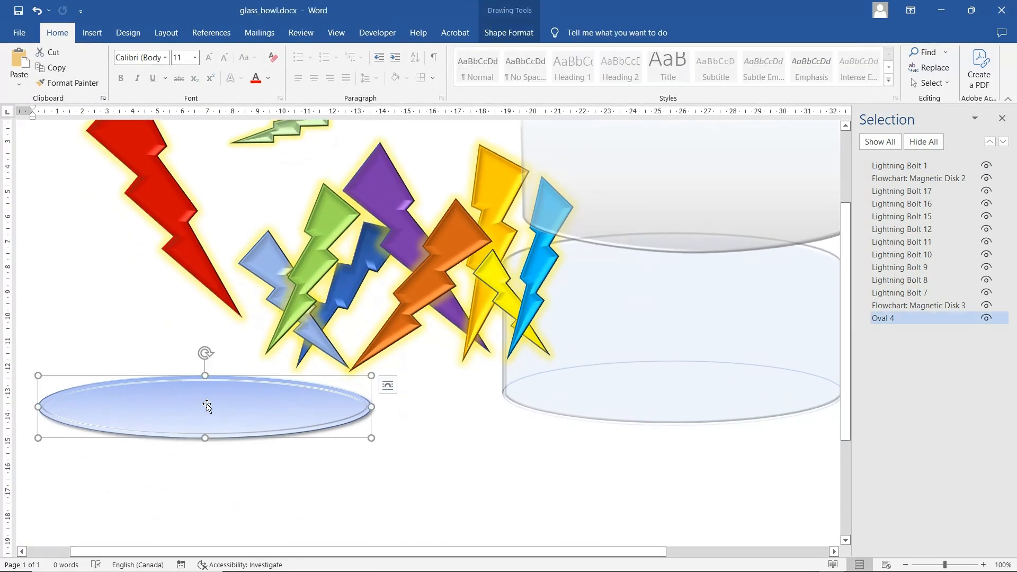
scroll(568, 427, down, 3)
click(403, 409)
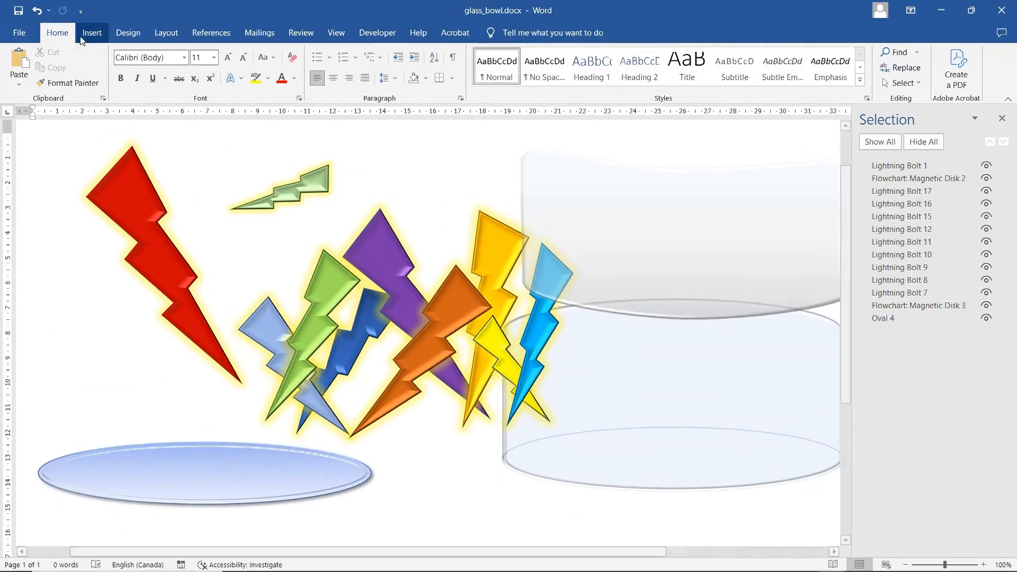
click(86, 34)
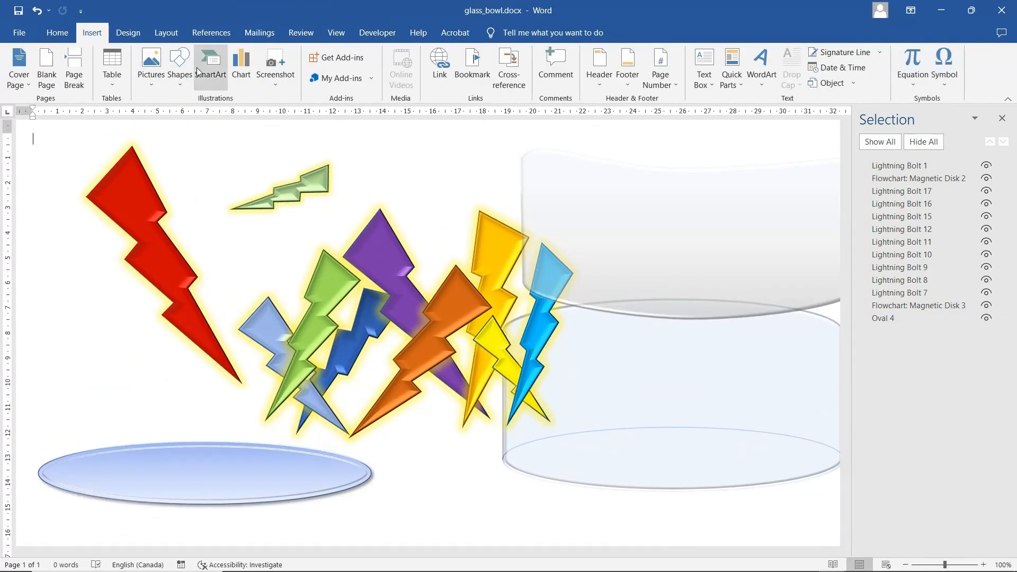
click(180, 67)
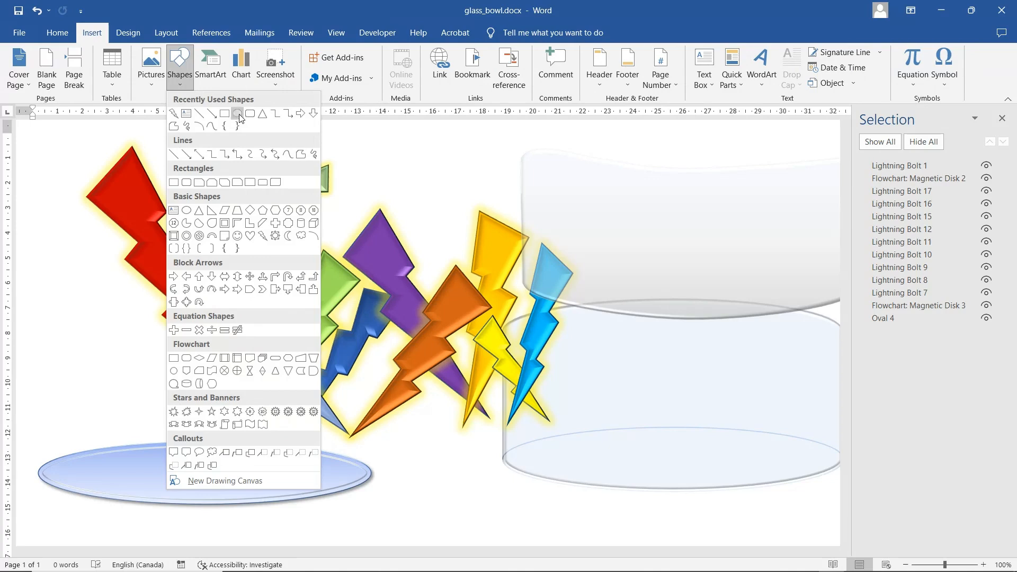
click(237, 114)
scroll(438, 473, down, 3)
drag(268, 408, 629, 474)
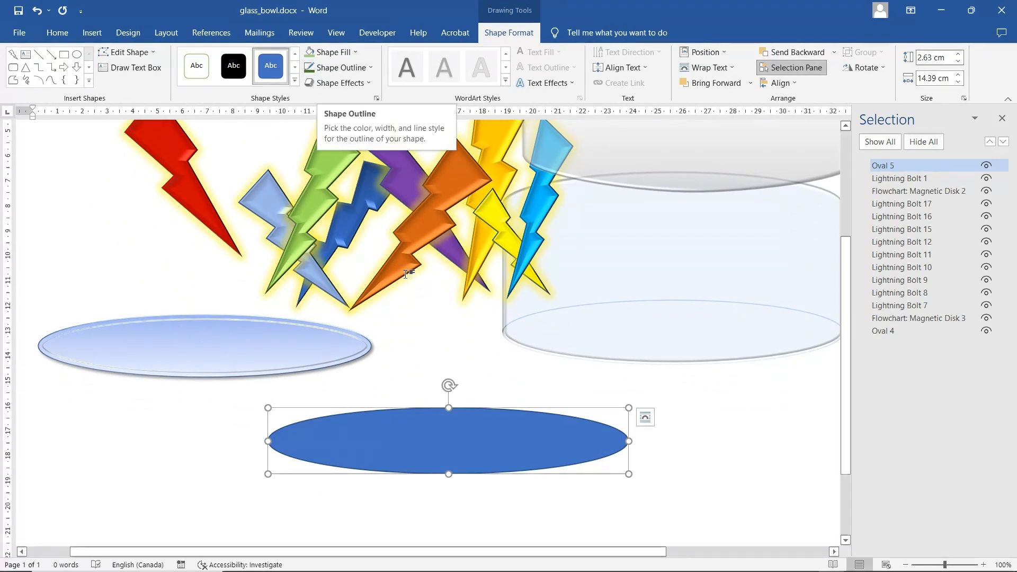
- Fill the new oval with the first light gradient variation and give it a light blue outline
click(345, 53)
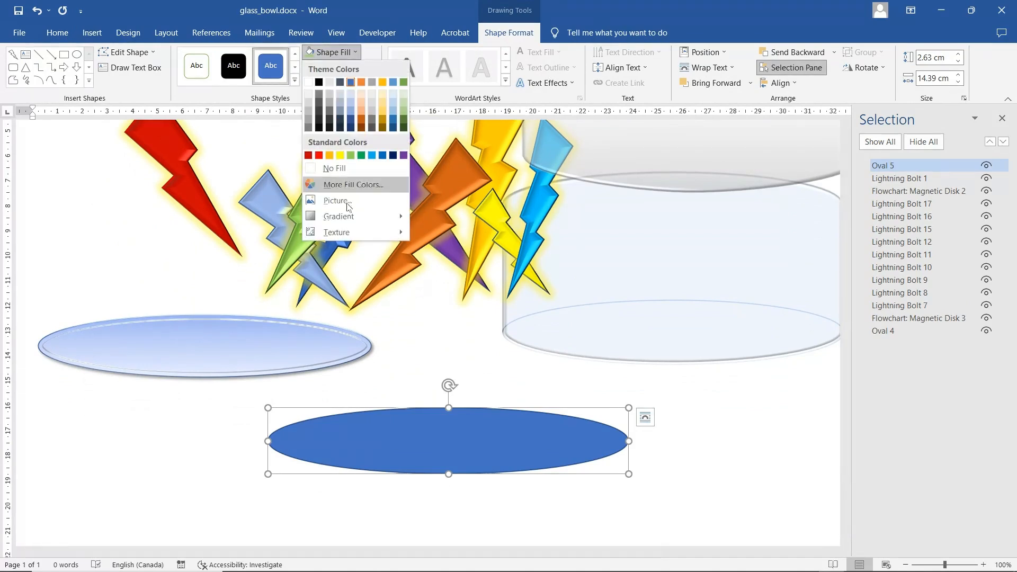
mouse_move(348, 218)
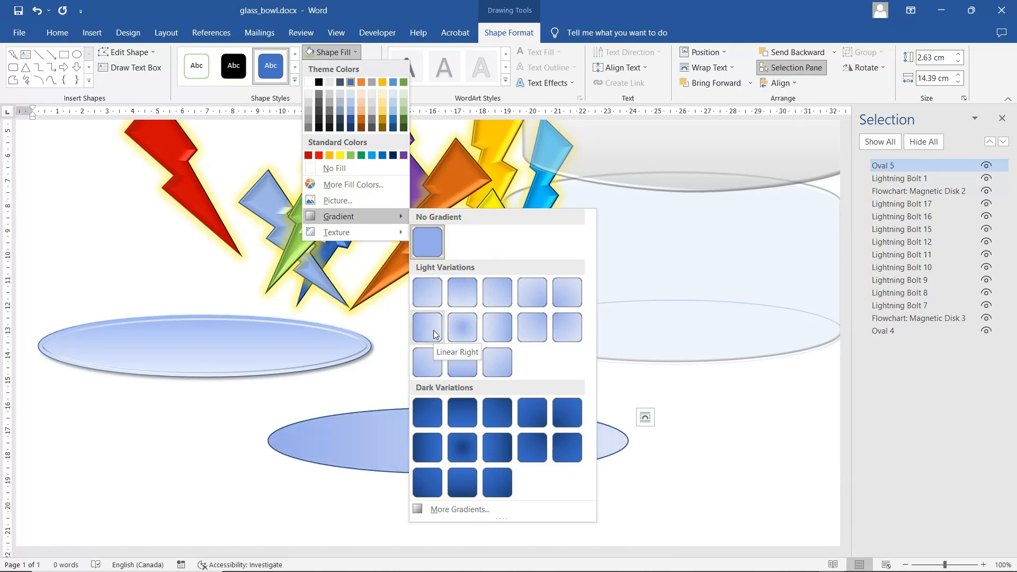
click(428, 291)
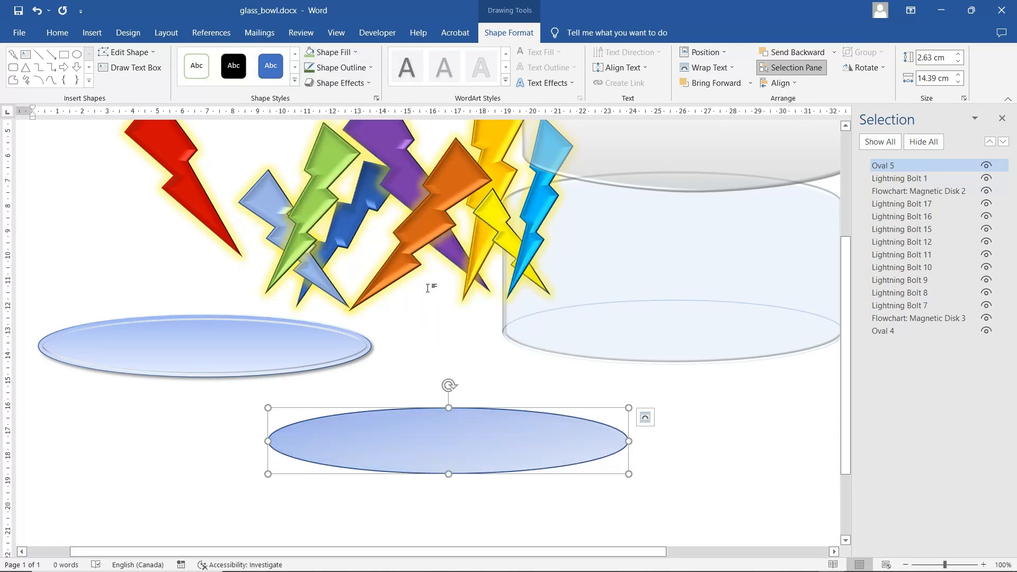
click(345, 66)
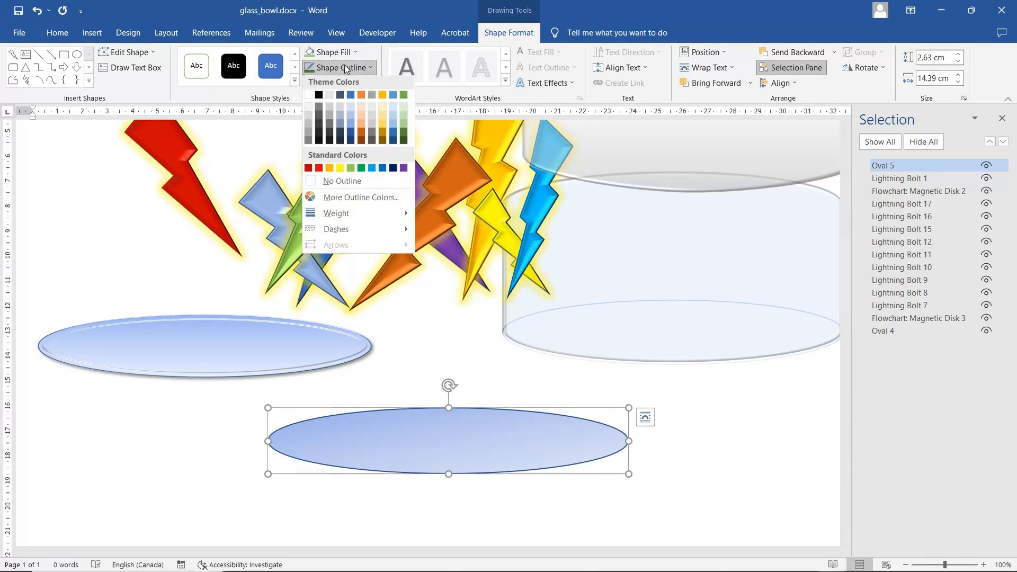
click(393, 119)
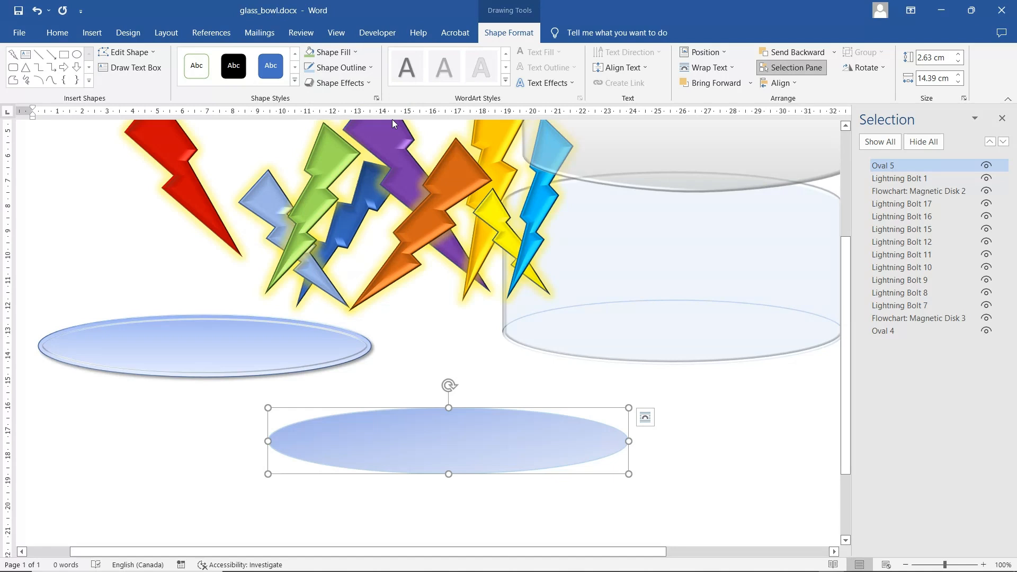
- Give the new oval the bevel preset in the second row, third column, and move it directly below the original blue oval
click(336, 84)
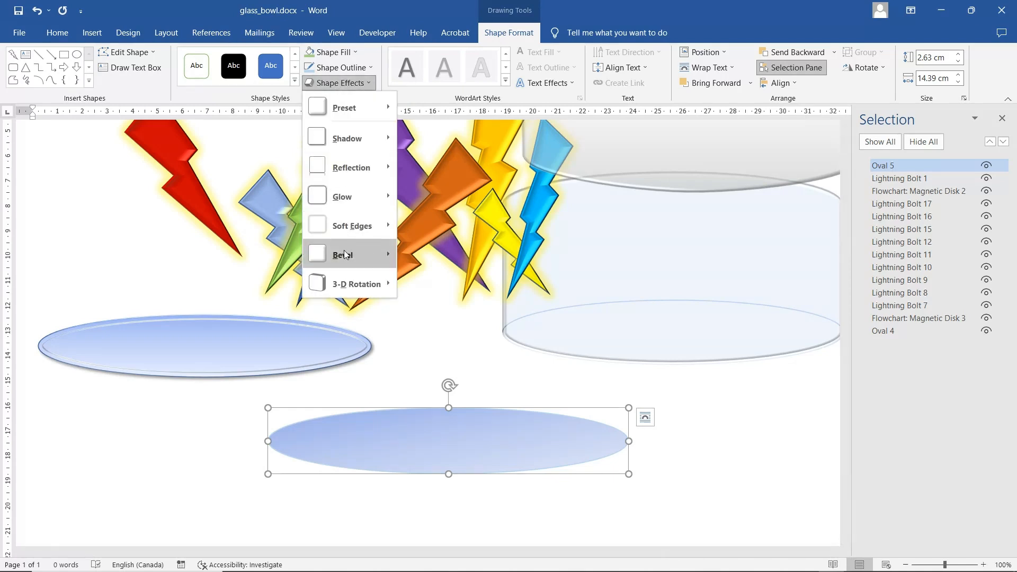
mouse_move(344, 250)
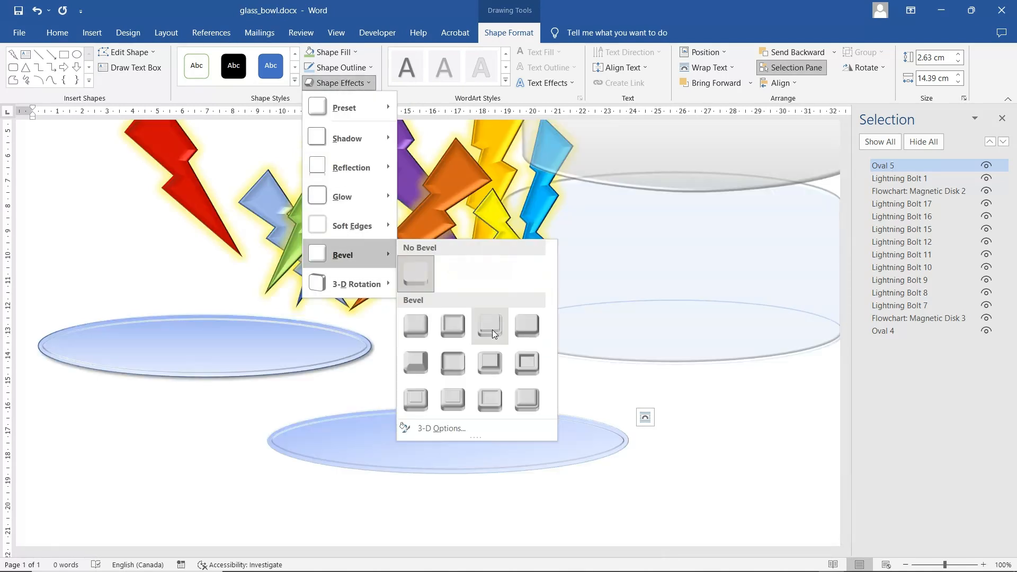
click(489, 365)
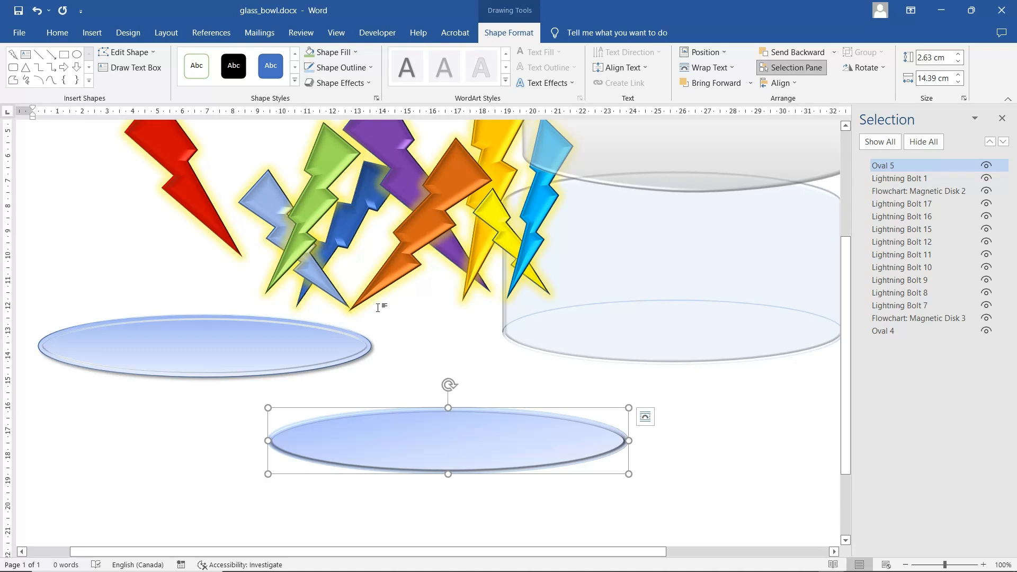
drag(439, 433, 206, 409)
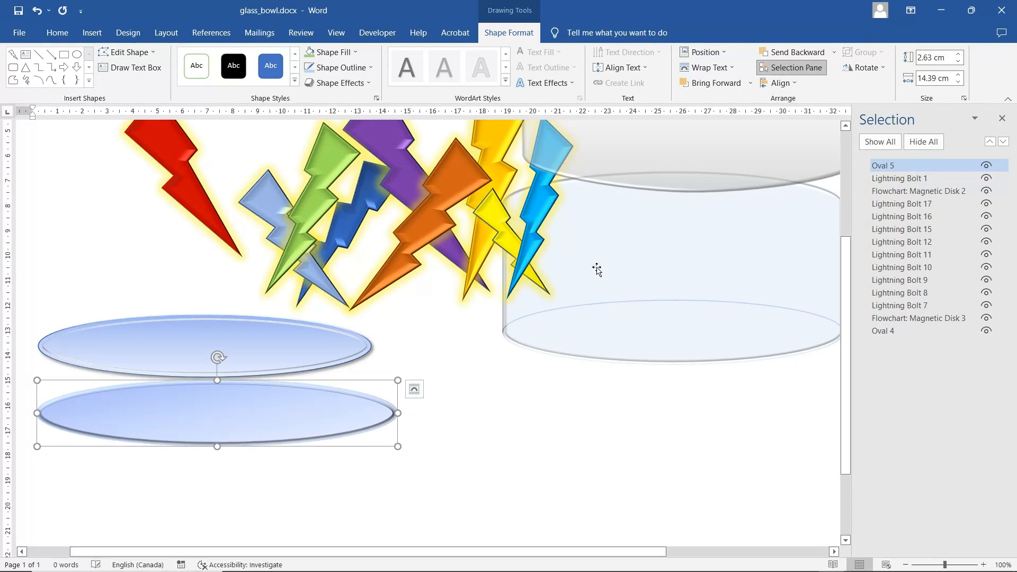
- Move both glass cylinder pieces over the lightning bolts and ovals to free page space, and close the Selection pane
drag(597, 269, 261, 302)
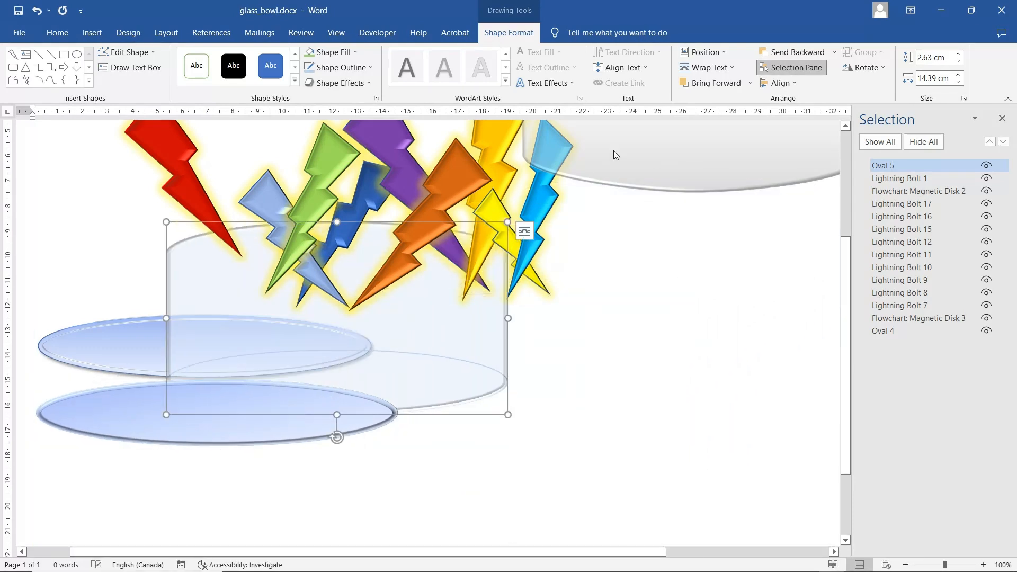
drag(615, 154, 496, 361)
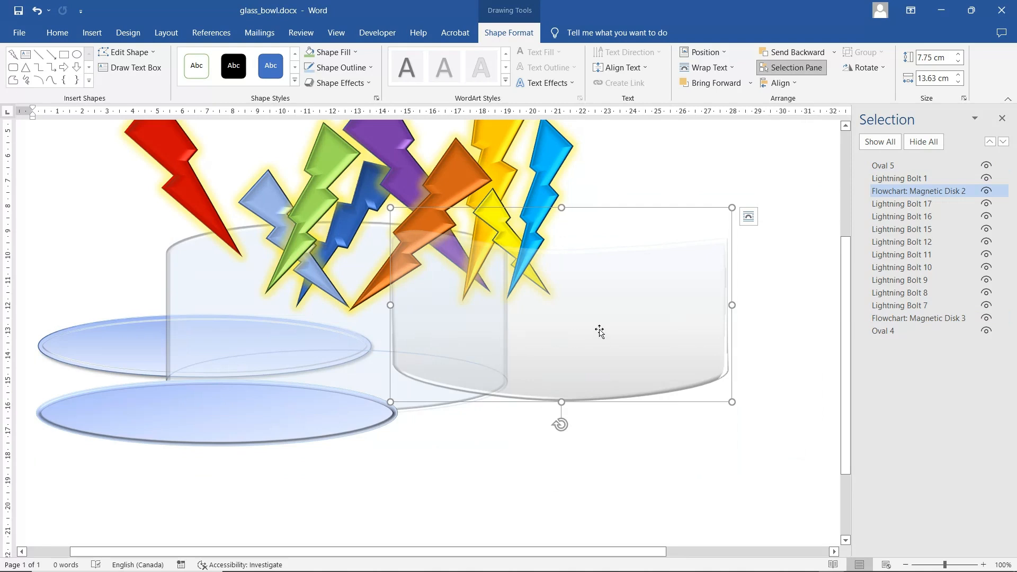
click(1002, 118)
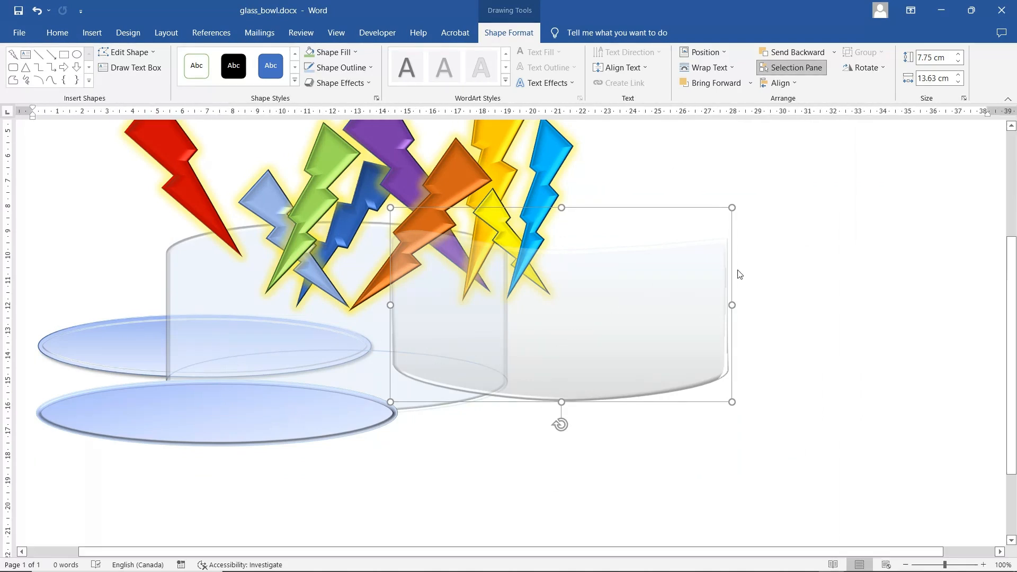
drag(569, 309, 271, 245)
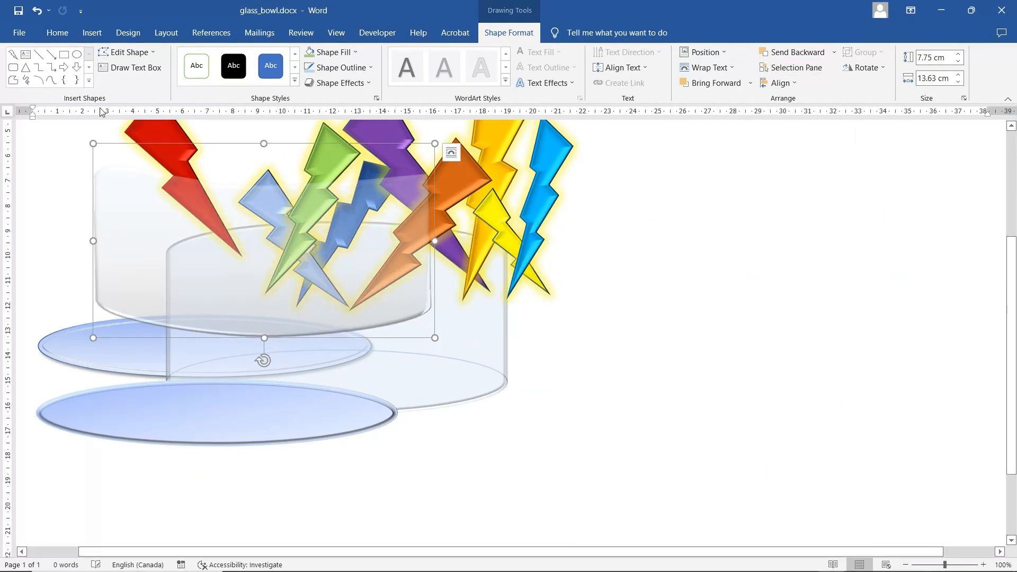
- Draw a Flowchart: Magnetic Disk about 5.9 cm high and 11.6 cm wide beside the bolts and fill it with White, Darker 5%
click(94, 34)
click(179, 68)
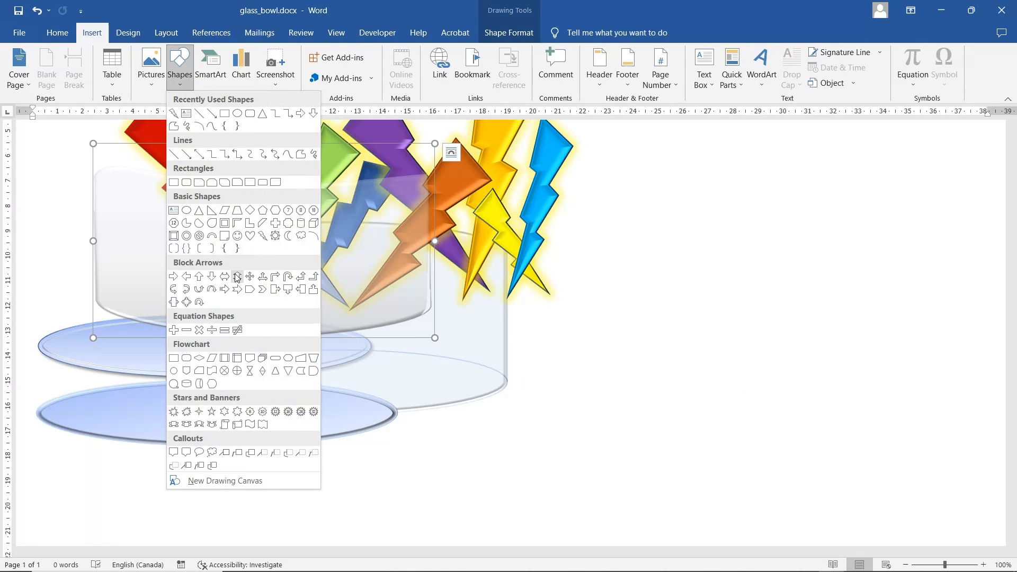
click(186, 384)
drag(648, 281, 939, 428)
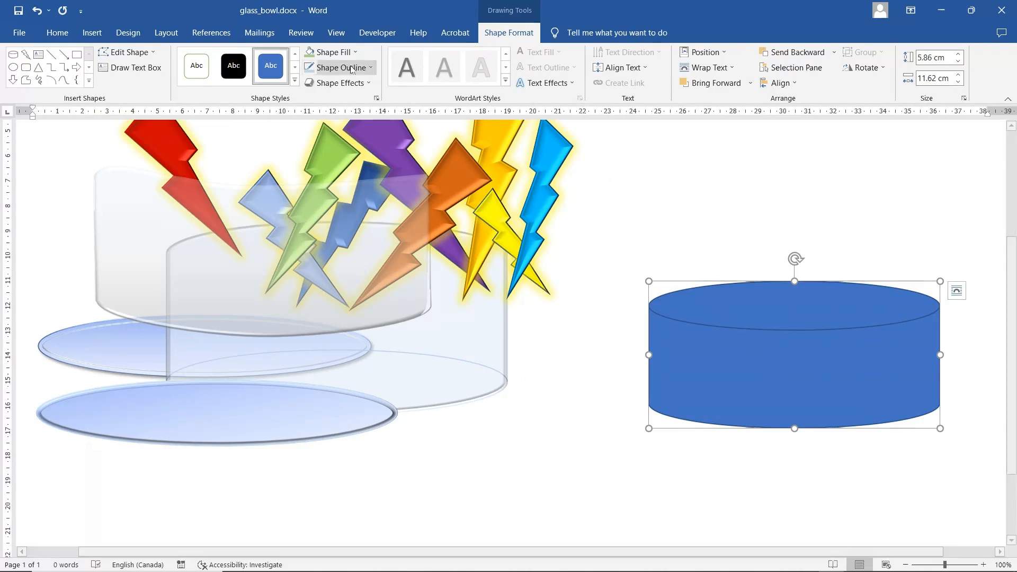
click(344, 53)
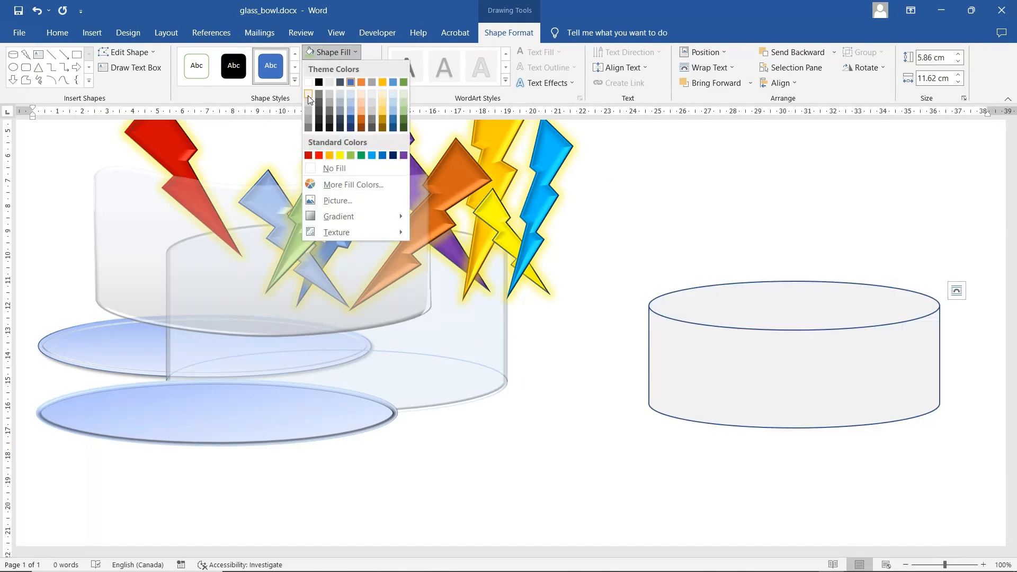
click(308, 96)
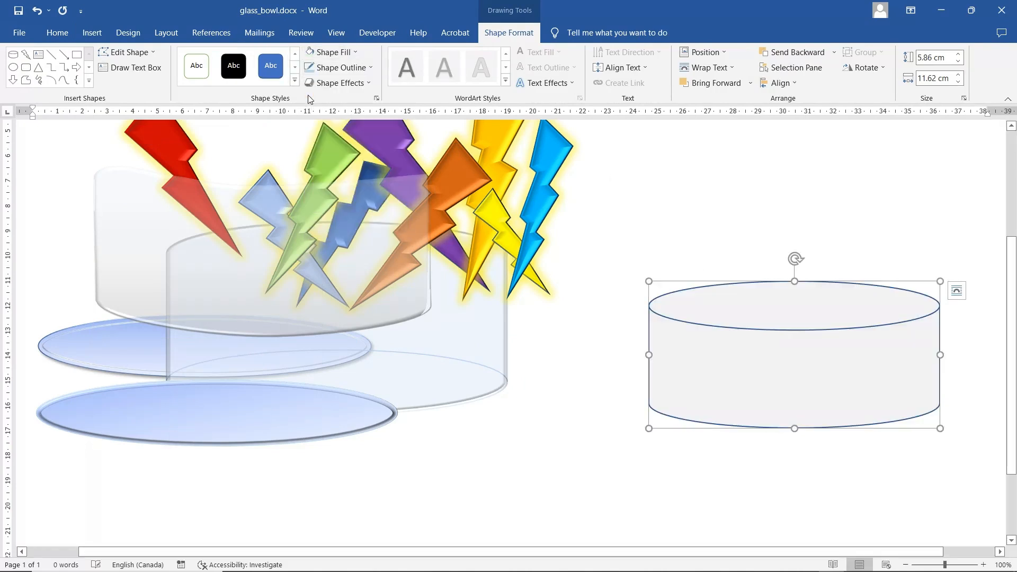
- Try the new cylinder with no outline and in a shifted position, and undo both changes
click(353, 70)
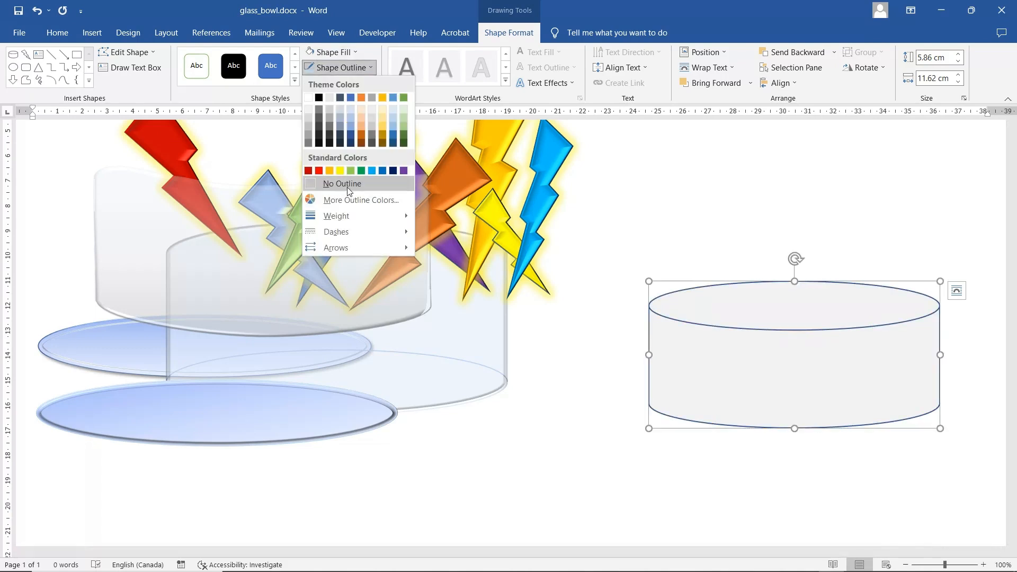
click(348, 186)
drag(802, 354, 750, 329)
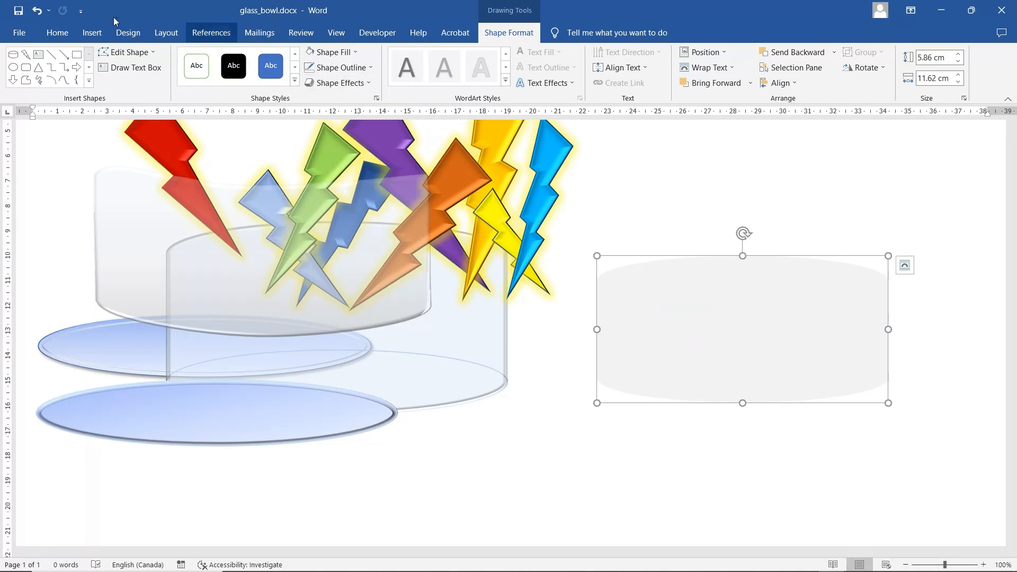
click(37, 12)
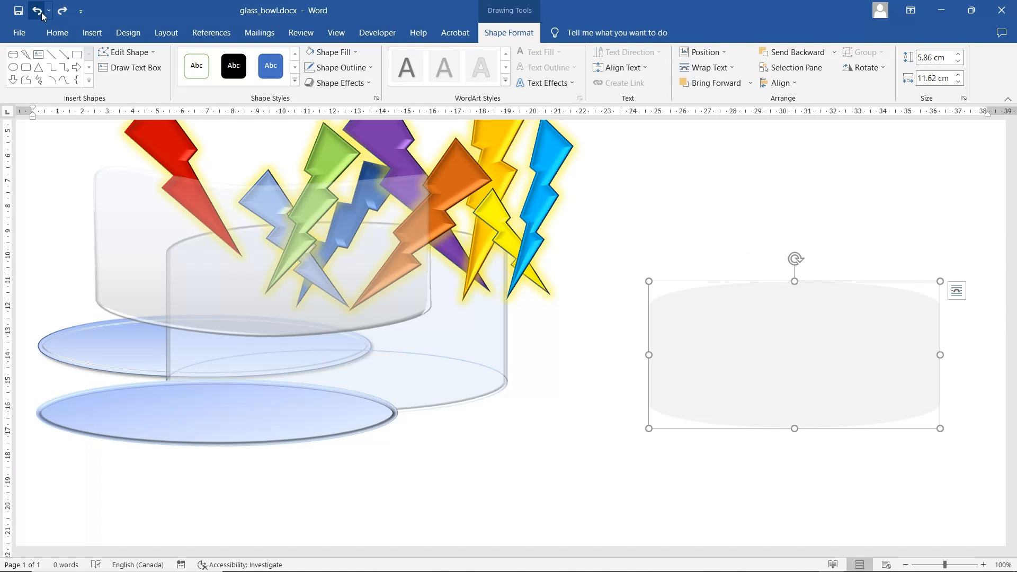
click(38, 12)
- Give the new cylinder a light grey outline
click(363, 68)
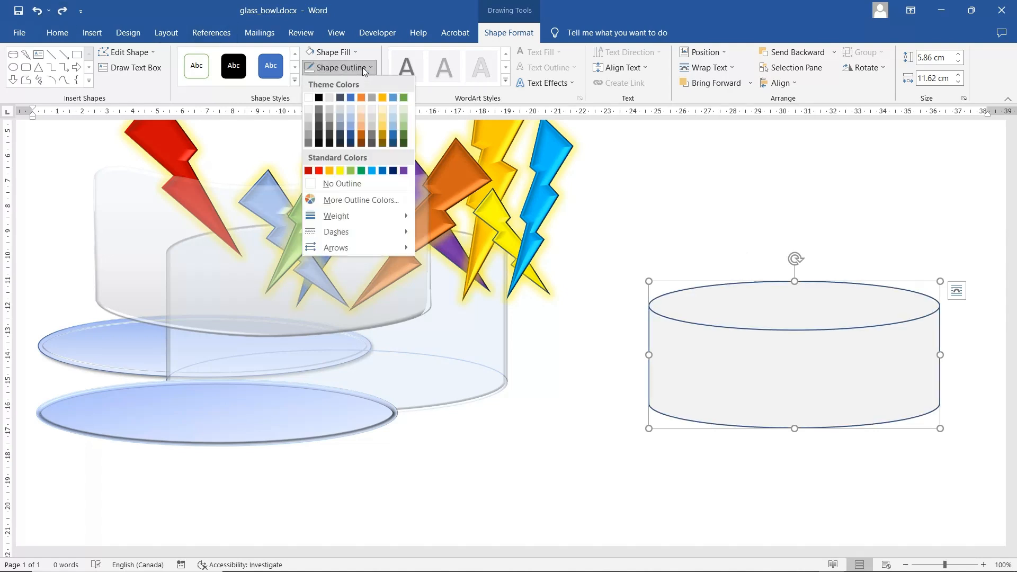
click(309, 115)
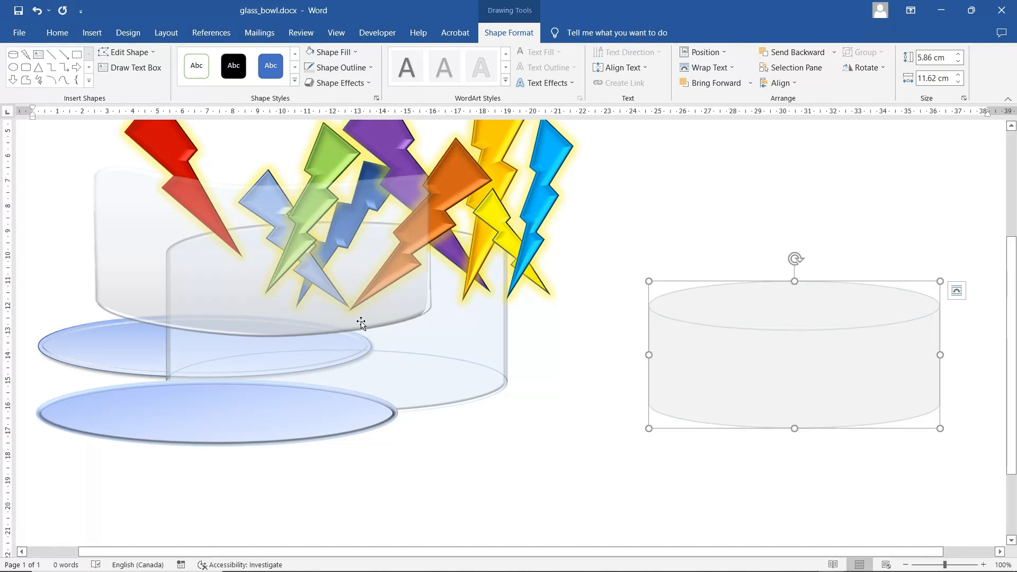
- Move the new cylinder closer to the bolts and reposition the grey and blue glass pieces around the two ovals
drag(361, 324, 309, 513)
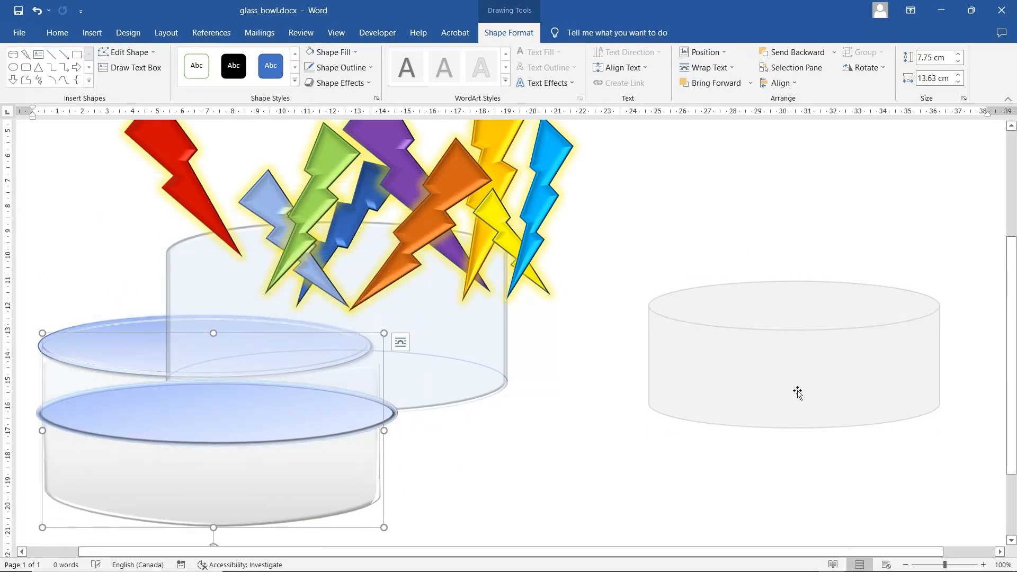
drag(798, 393, 722, 363)
click(423, 397)
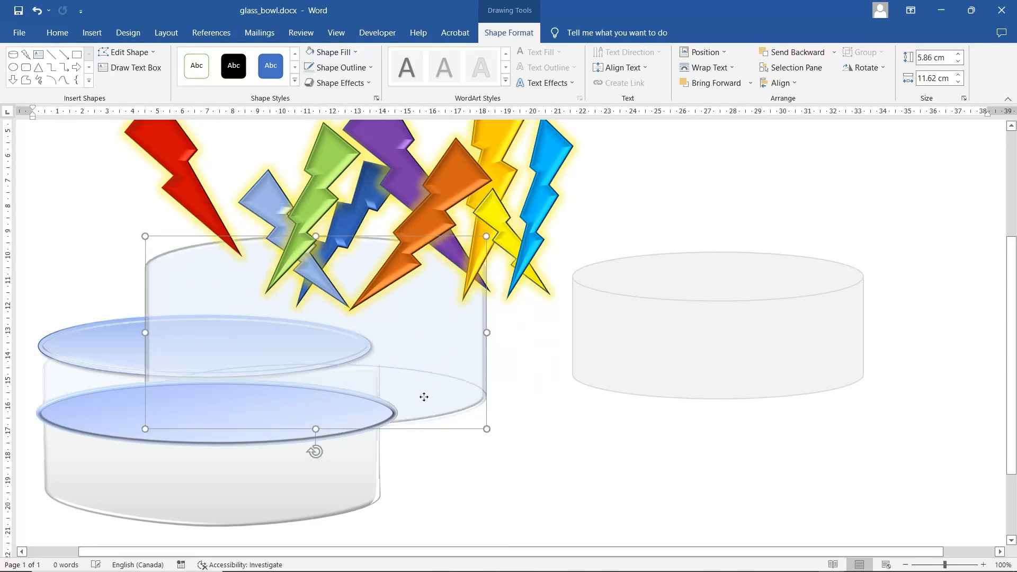
drag(424, 396, 437, 363)
click(726, 333)
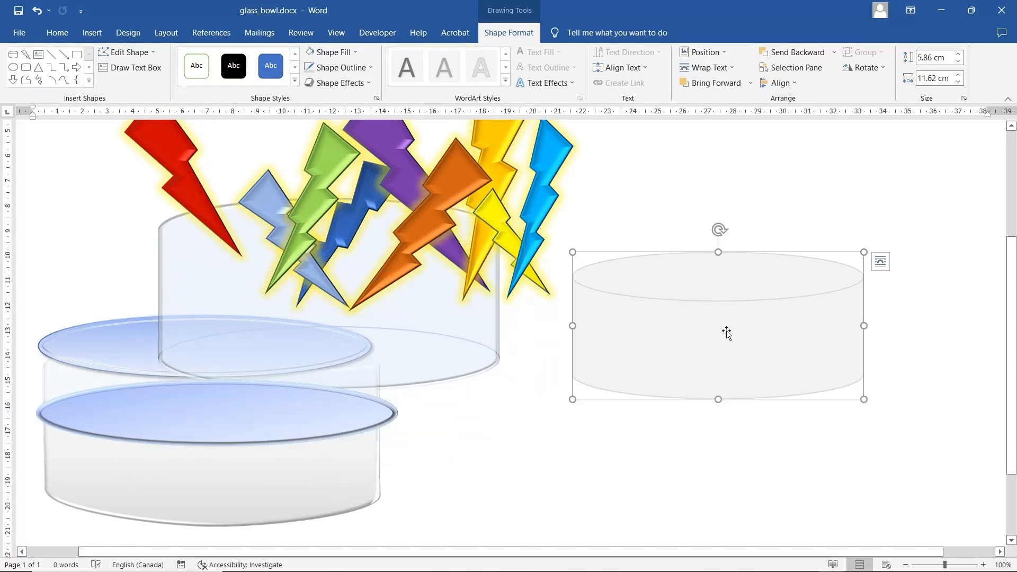
drag(351, 485, 327, 450)
- Give the new cylinder the bevel preset in the first row, second column
click(692, 350)
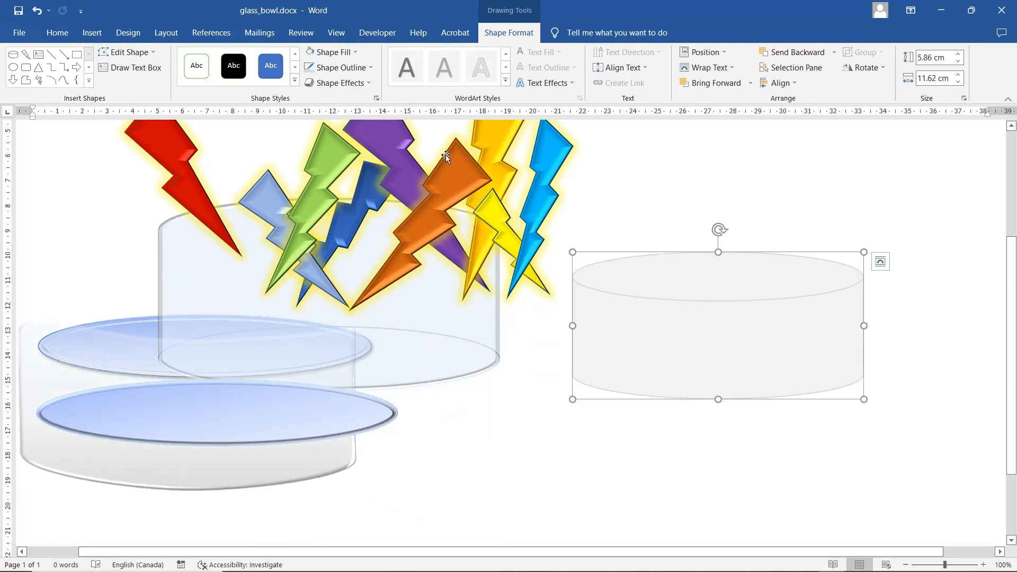
click(353, 85)
mouse_move(351, 255)
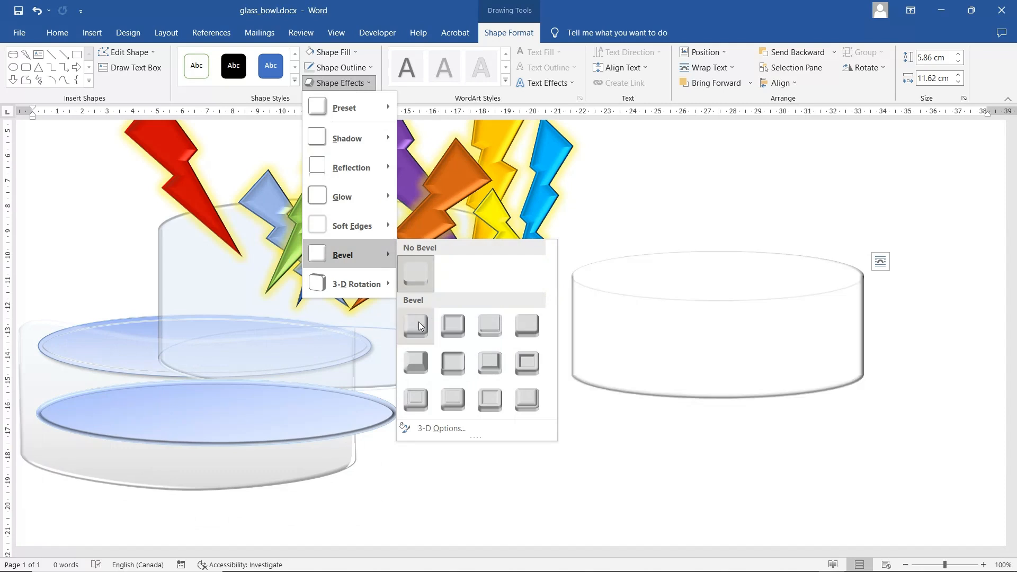
click(452, 326)
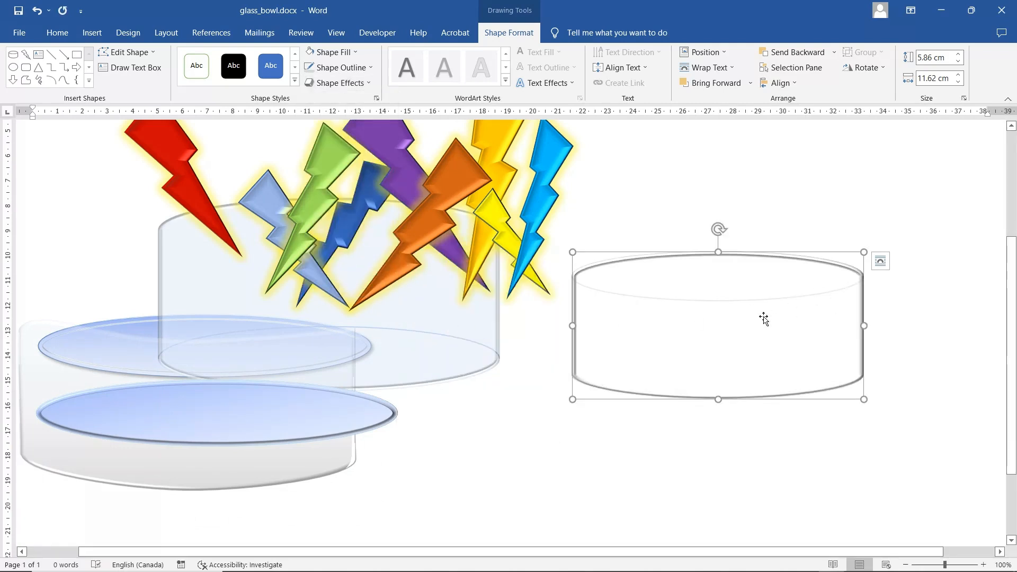
- Fill the new cylinder with the gradient variation in the first row, first column
click(338, 53)
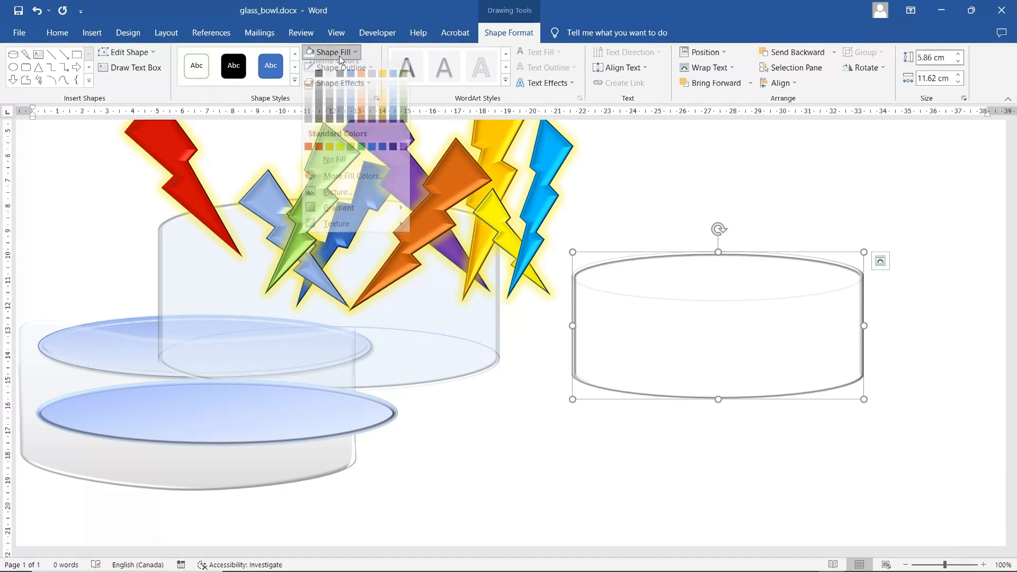
mouse_move(352, 220)
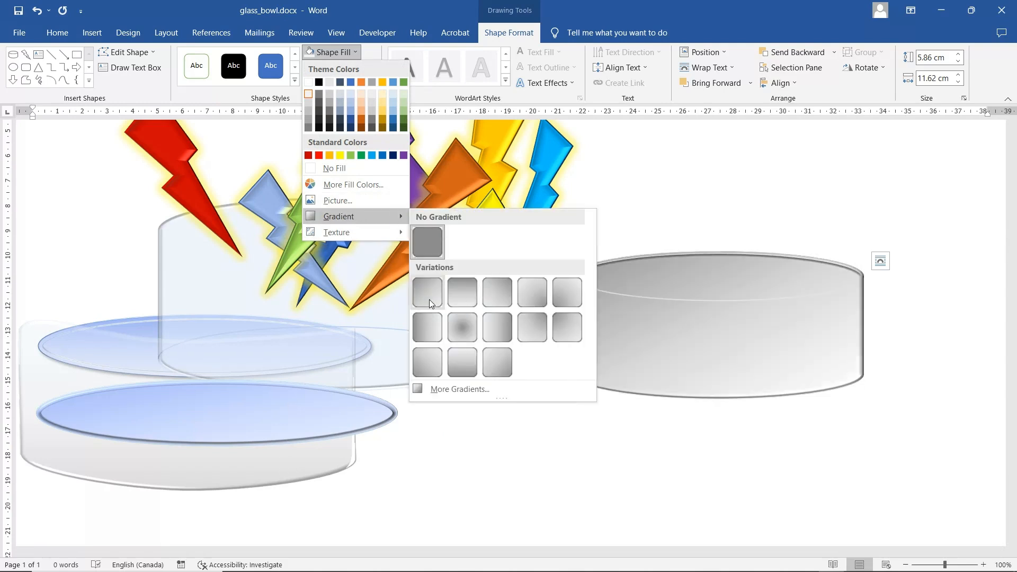
click(430, 299)
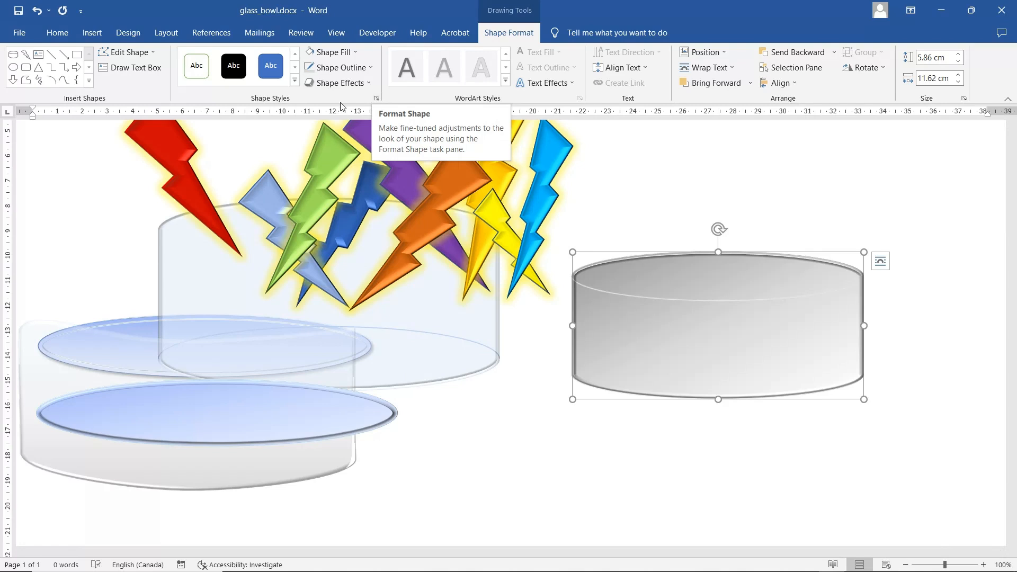
- Show the new cylinder's detailed fill settings and move the cylinder below the lightning bolts
click(374, 99)
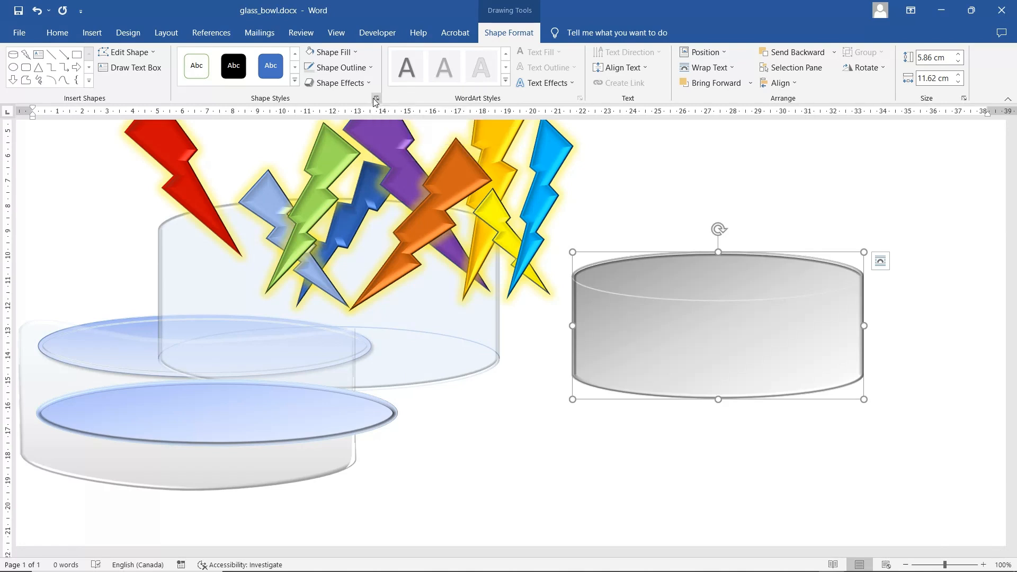
right_click(655, 329)
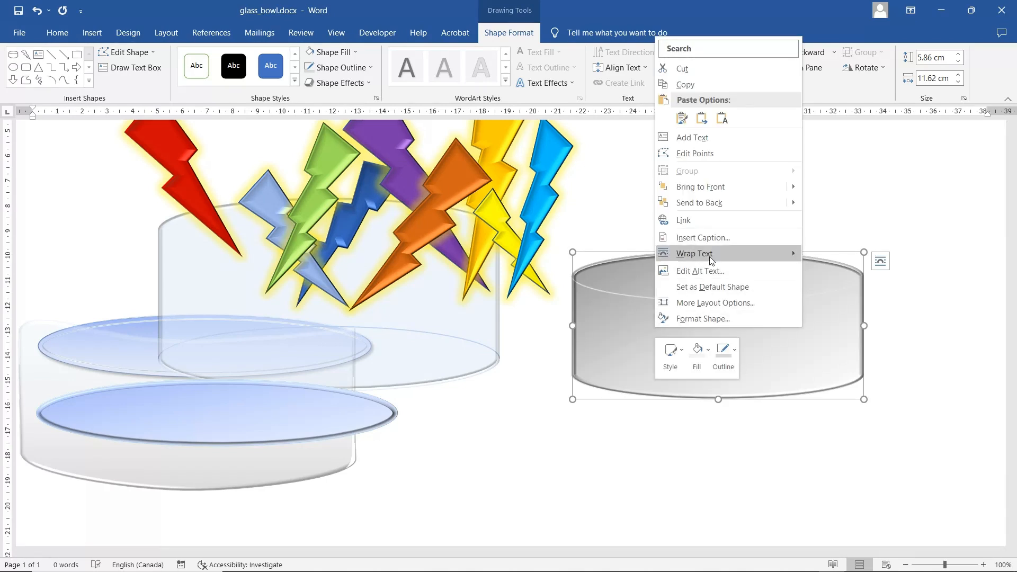
click(710, 320)
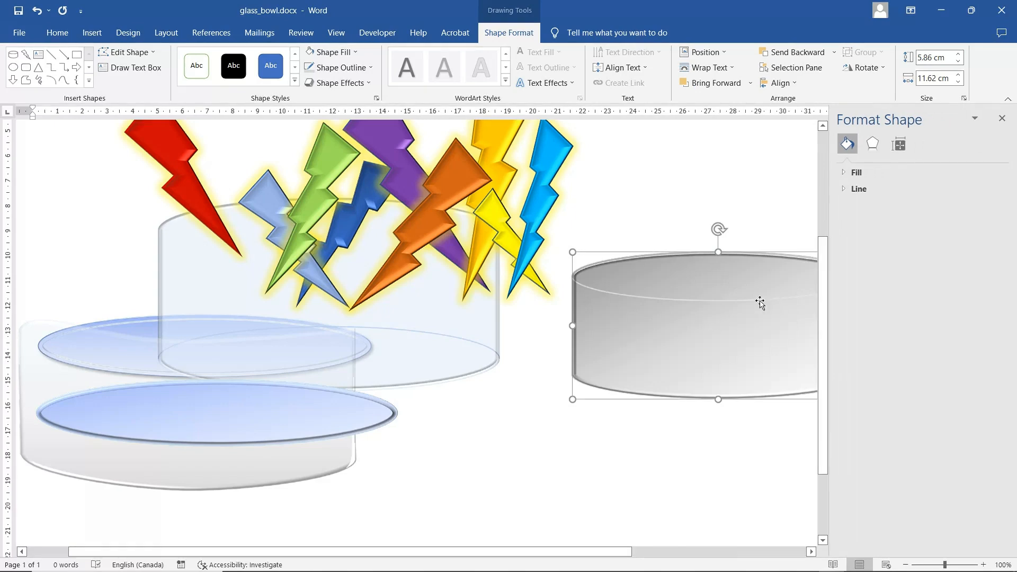
drag(706, 334, 528, 375)
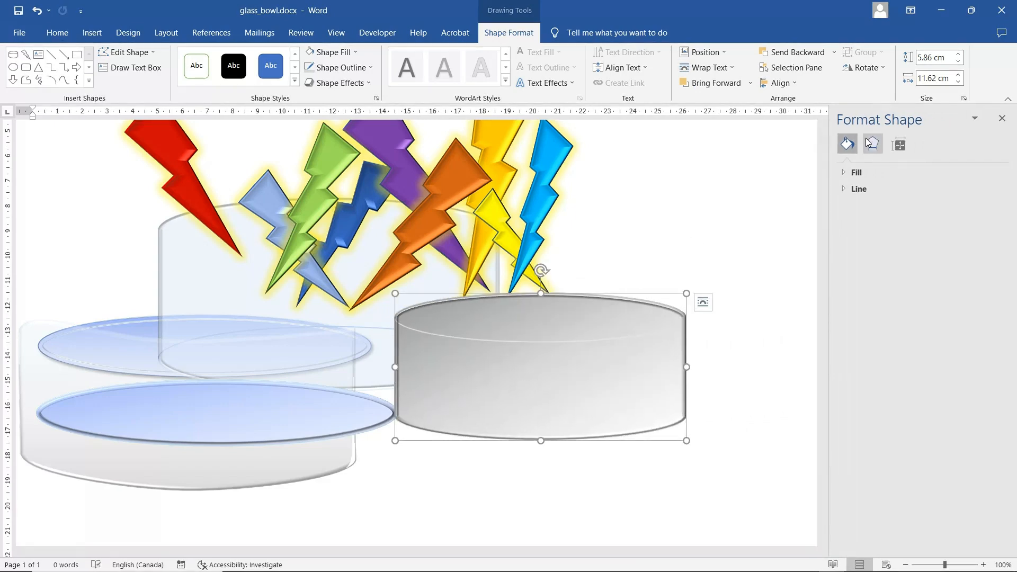
click(842, 174)
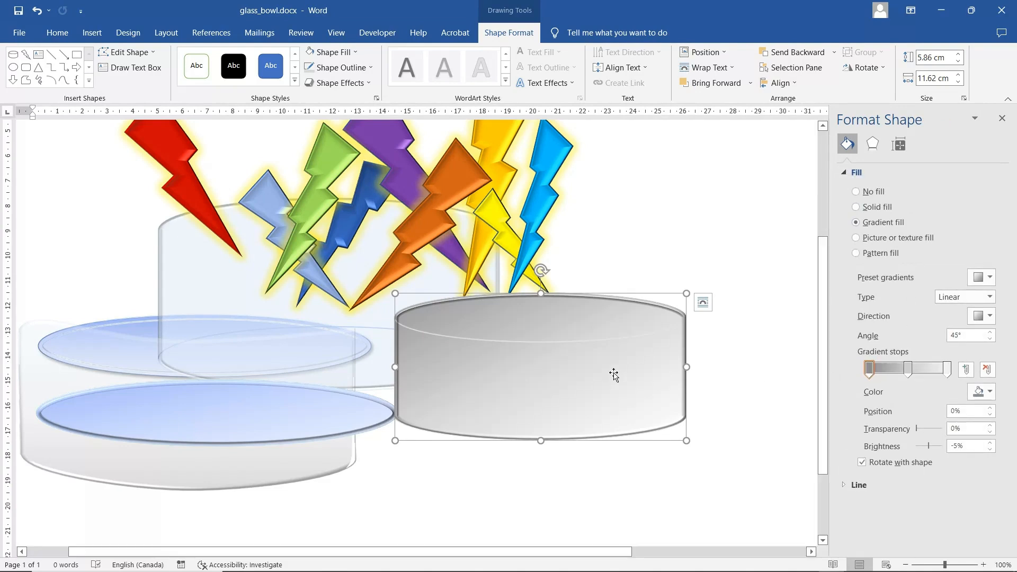
drag(611, 373, 633, 418)
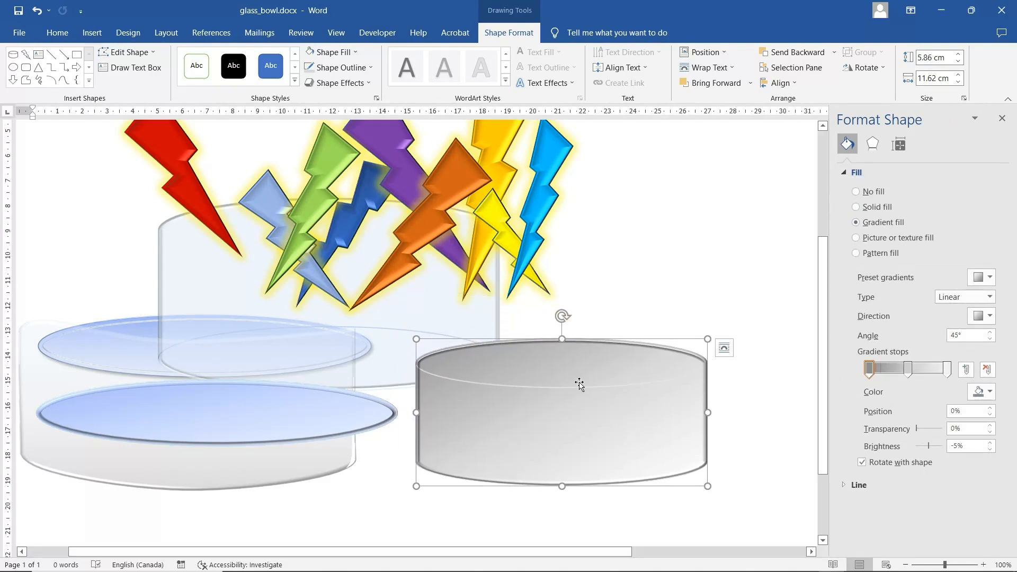
- Try the middle gradient stop at position 52% with 39% transparency, with the cylinder over the bolts and the first stop at 0% transparency
mouse_move(908, 370)
mouse_down()
mouse_move(886, 371)
mouse_move(912, 372)
mouse_up()
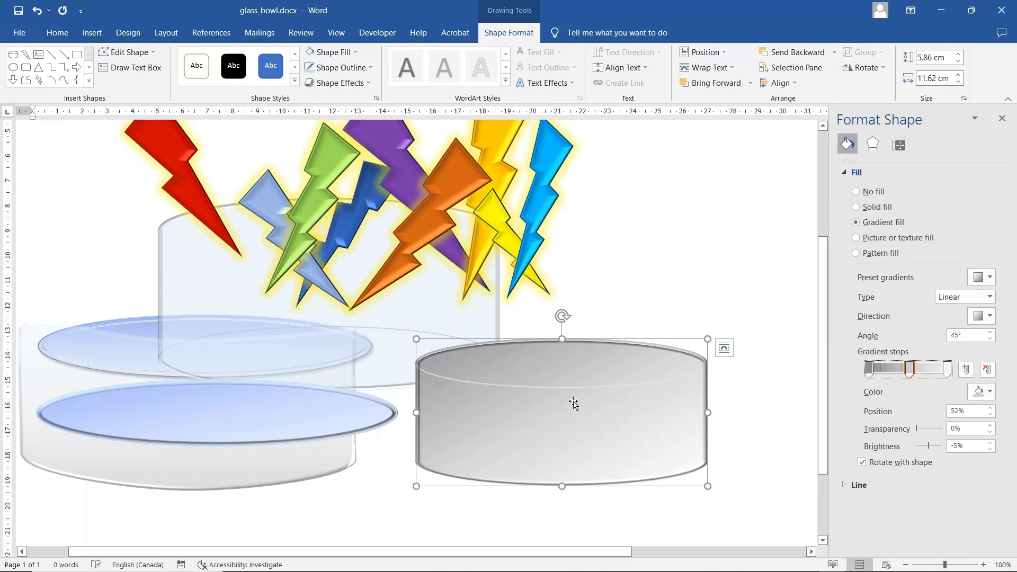
drag(574, 425, 554, 286)
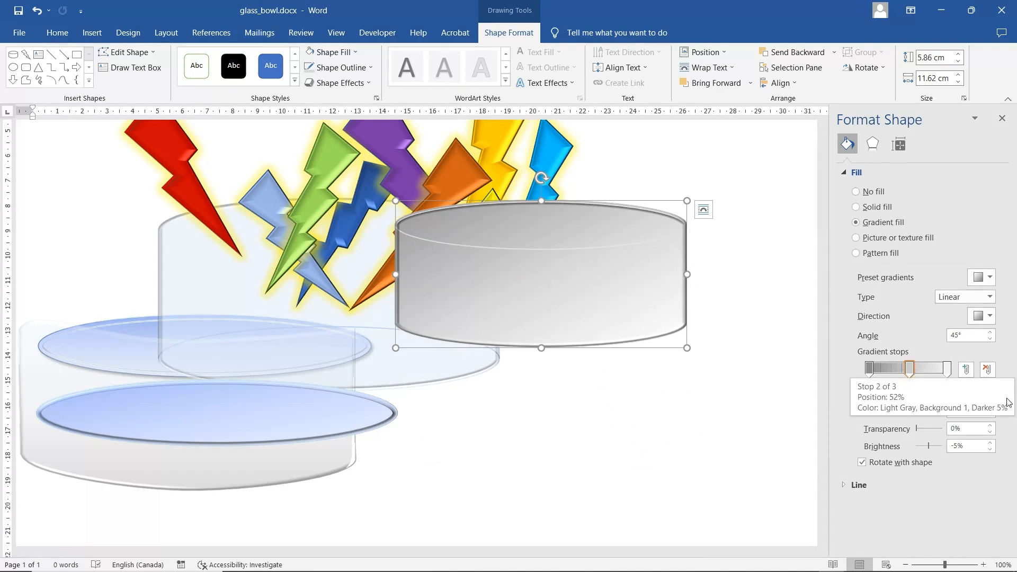
drag(917, 429, 925, 428)
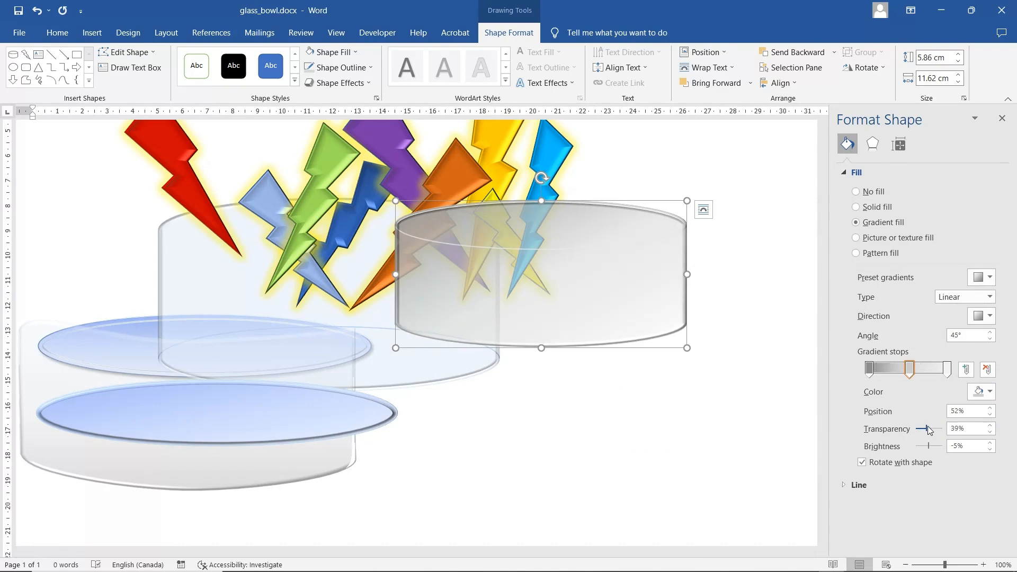
click(870, 369)
drag(919, 431, 919, 429)
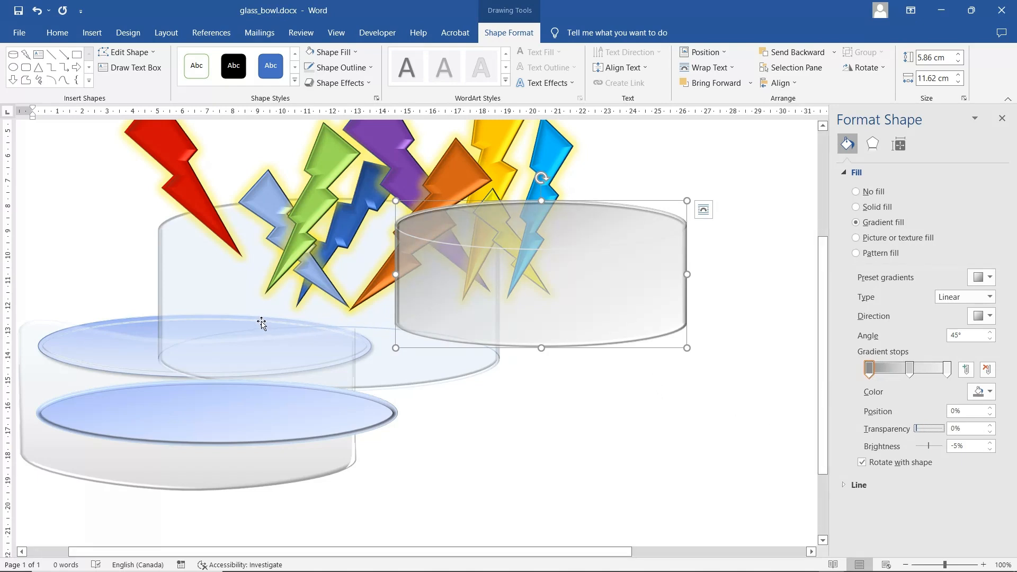
- Move the grey cylinder back below the bolts and rotate it upside down
drag(559, 302, 638, 450)
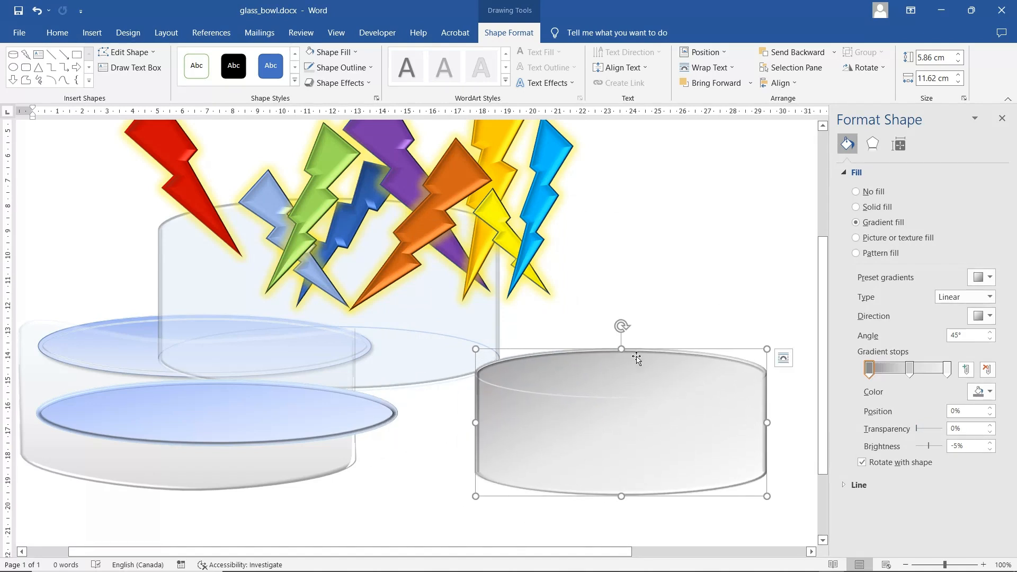
drag(621, 325, 619, 470)
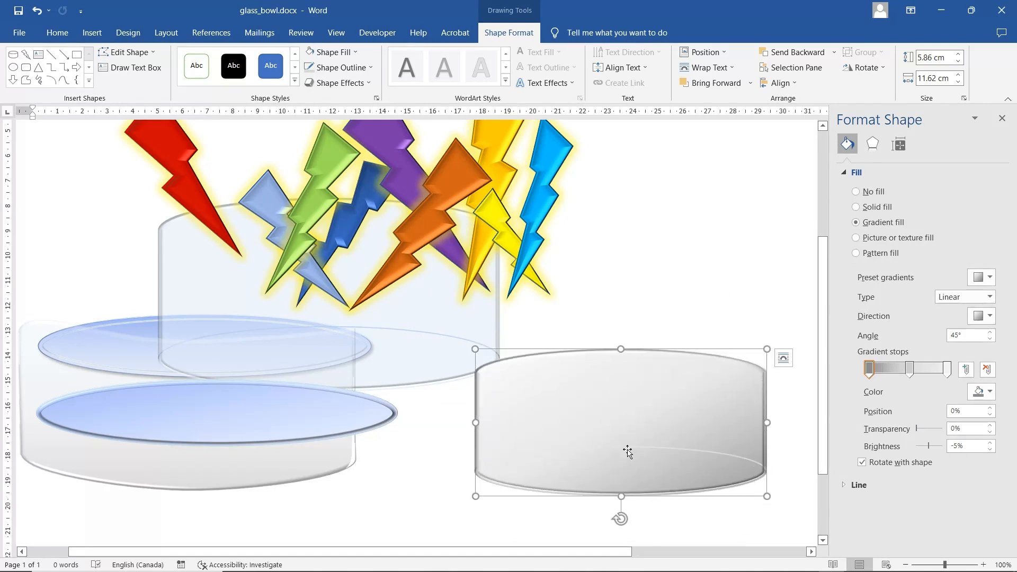
- Move the transparent blue glass piece over the upper oval and look up its light blue fill colour
drag(393, 304, 226, 349)
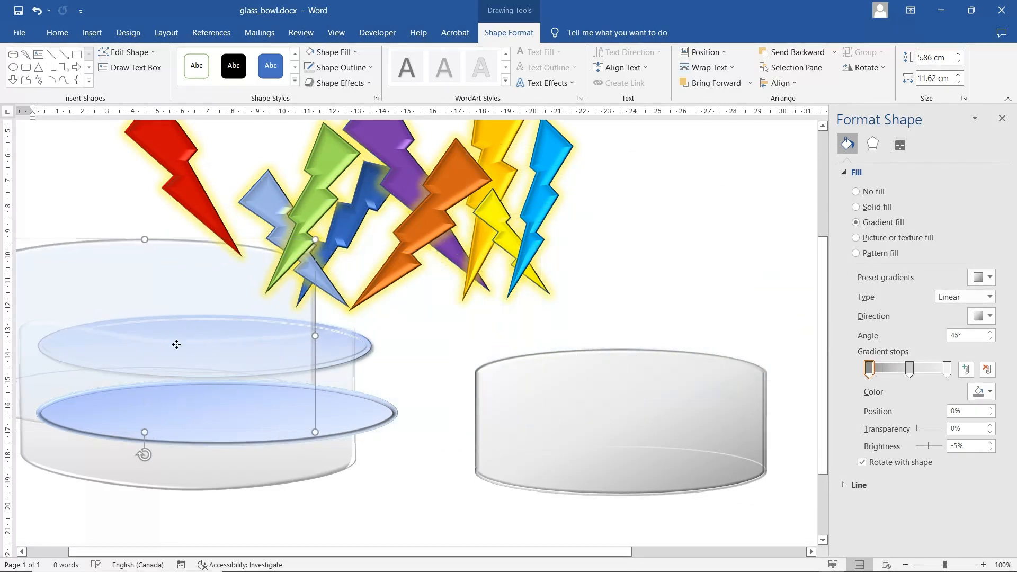
click(567, 416)
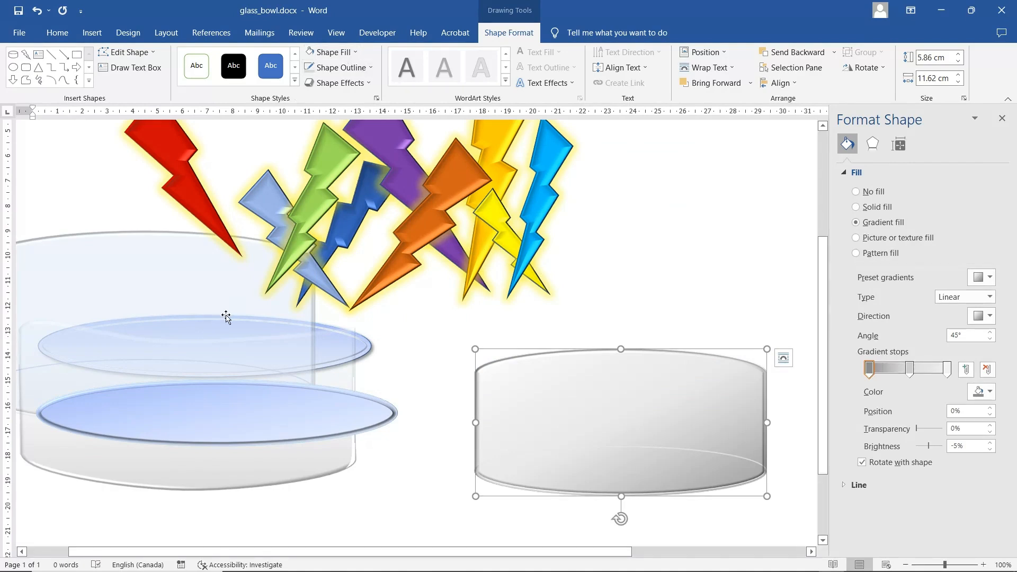
drag(226, 317, 307, 258)
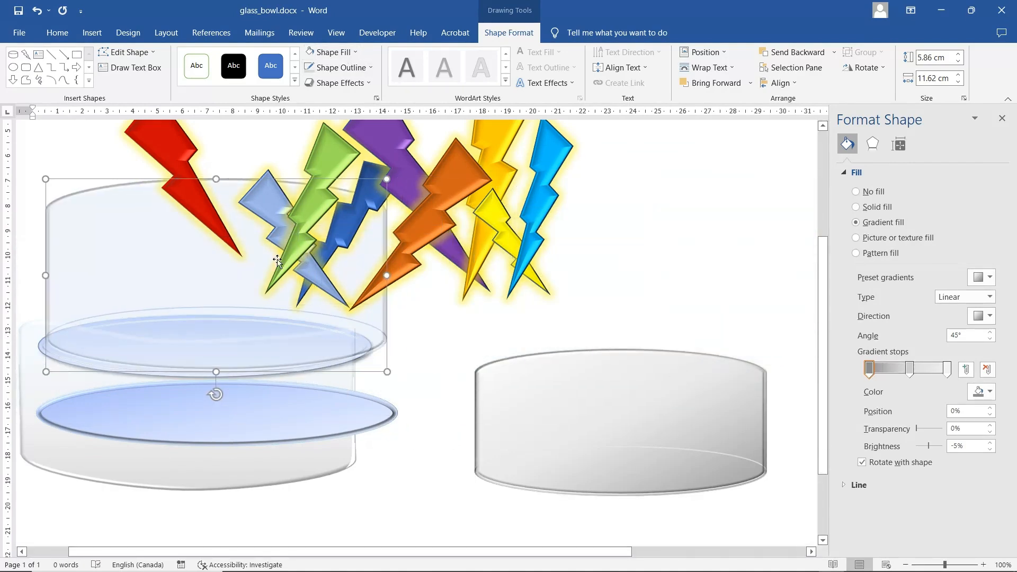
click(328, 53)
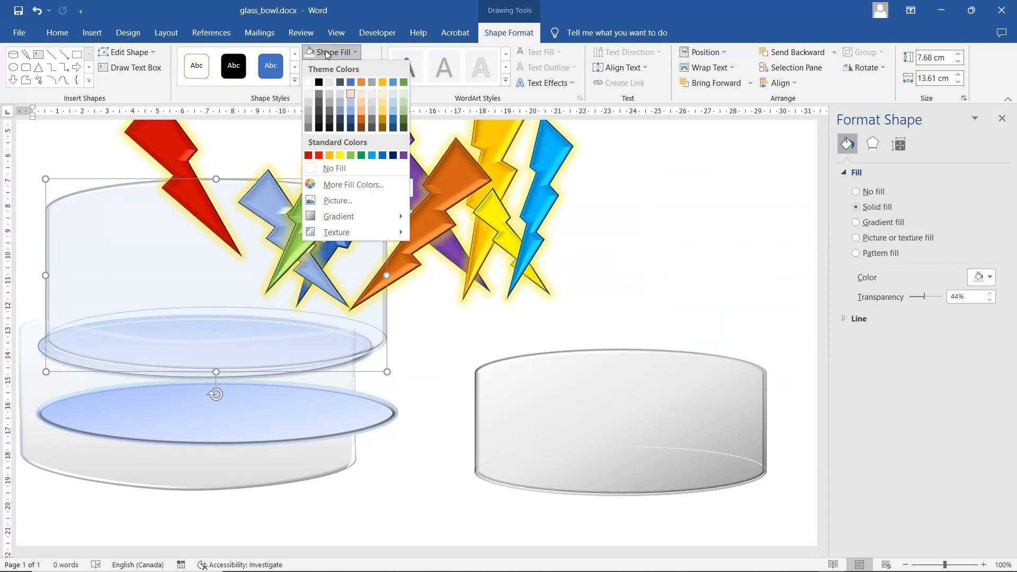
click(351, 94)
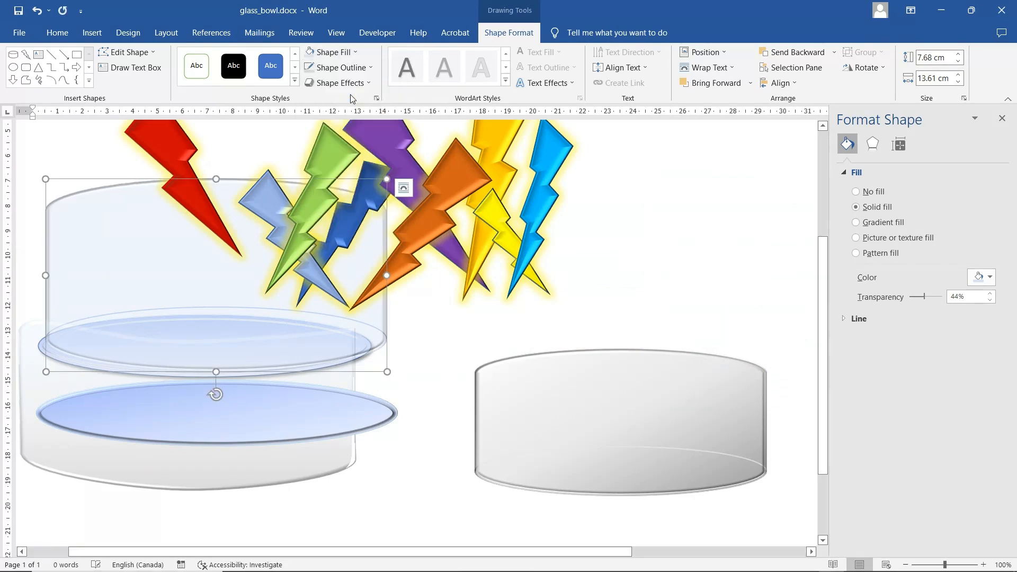
- Try two light blue solid fills on the upside-down cylinder and switch it back to a gradient fill
click(583, 434)
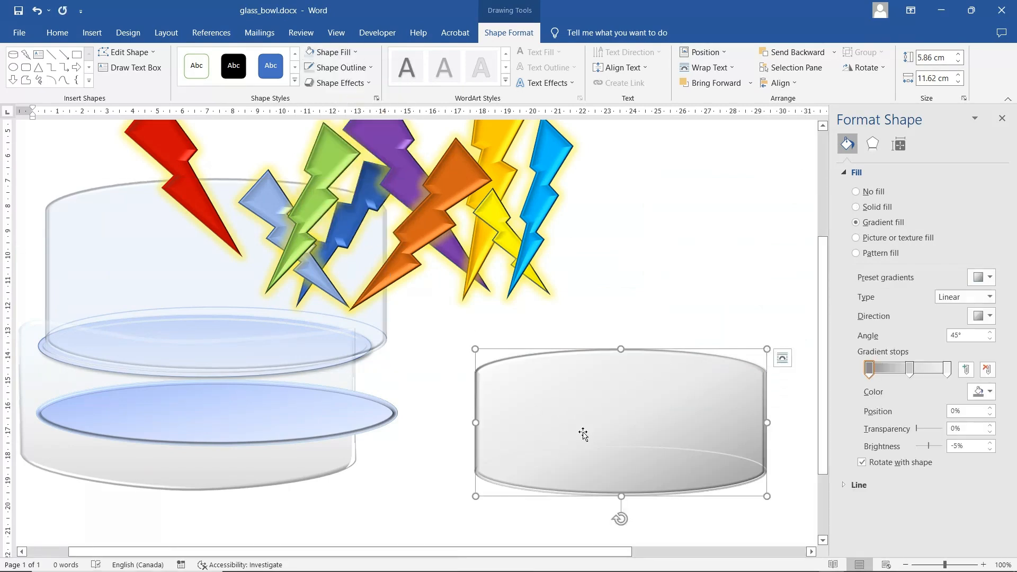
click(334, 53)
click(352, 109)
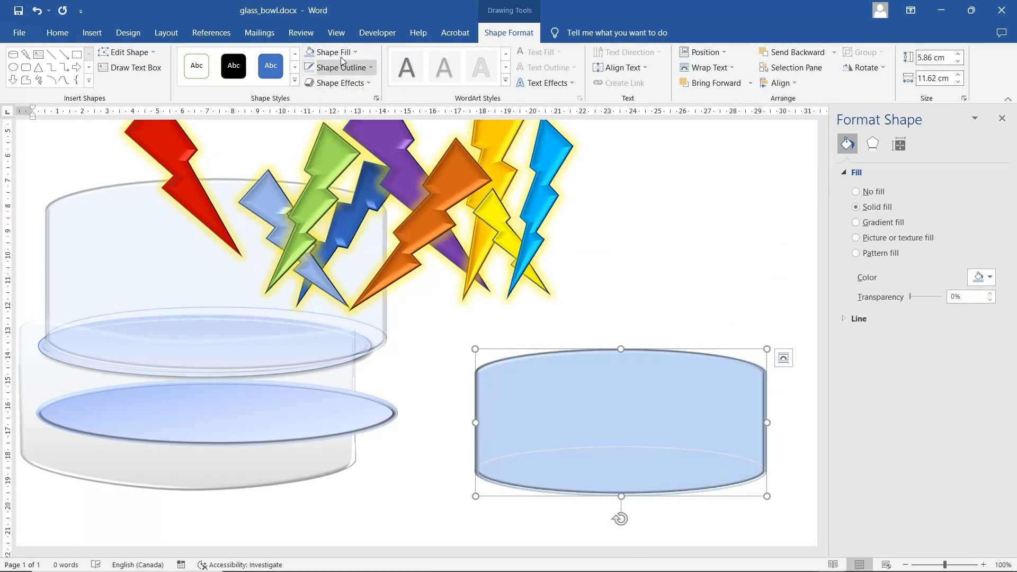
click(341, 55)
click(350, 99)
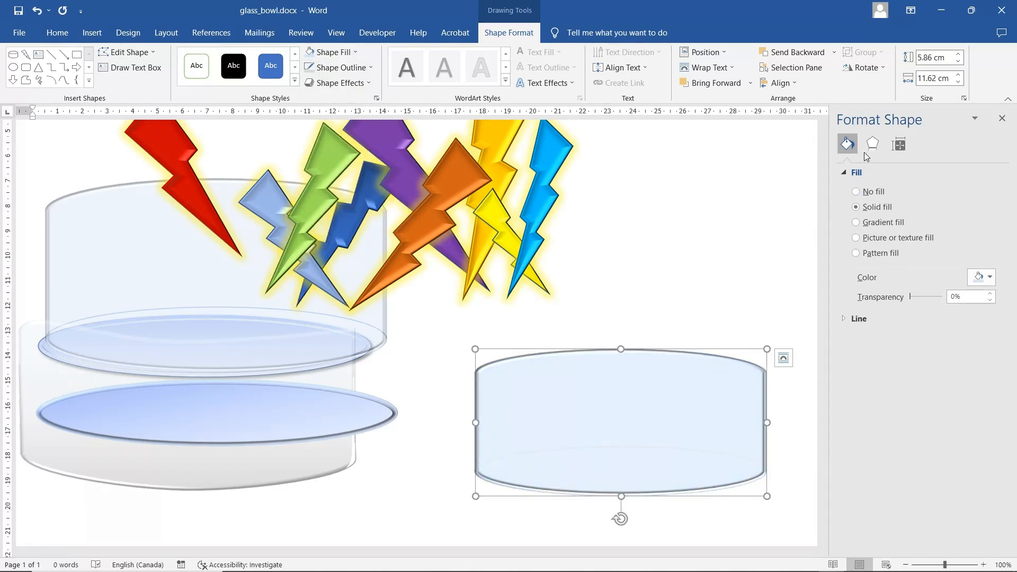
click(874, 223)
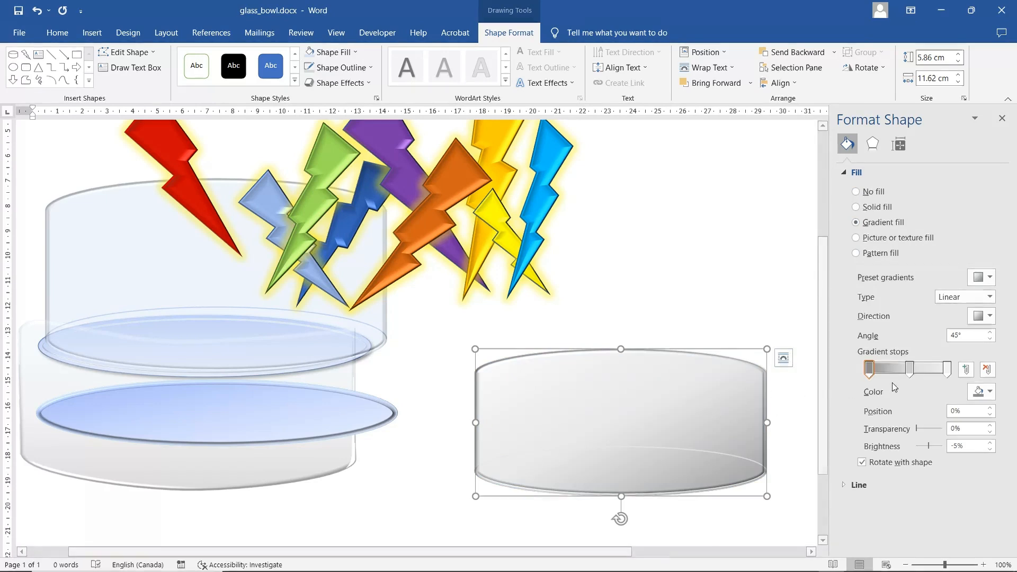
- Colour the first gradient stop of the upside-down cylinder blue at 40% brightness
click(869, 371)
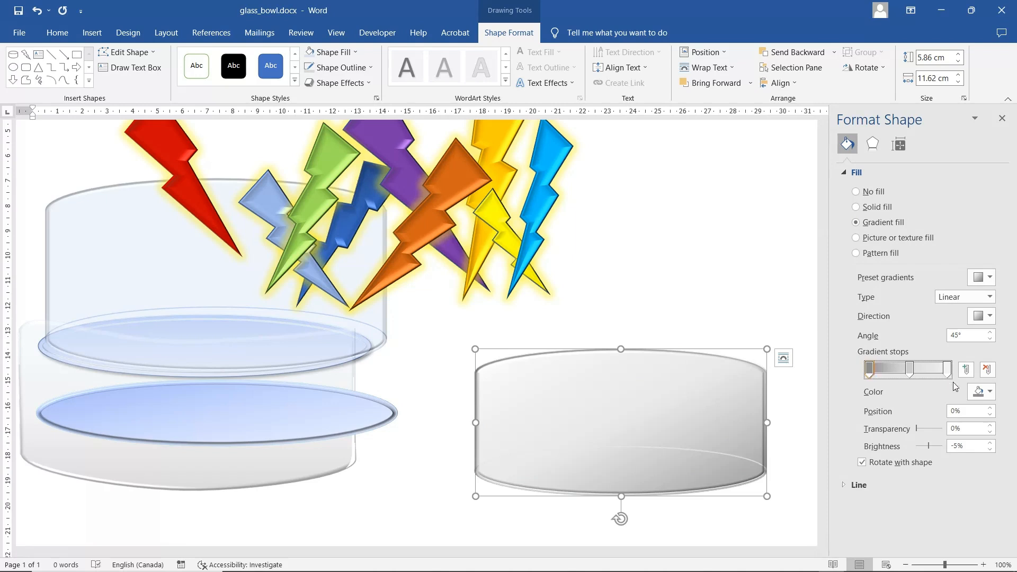
click(990, 392)
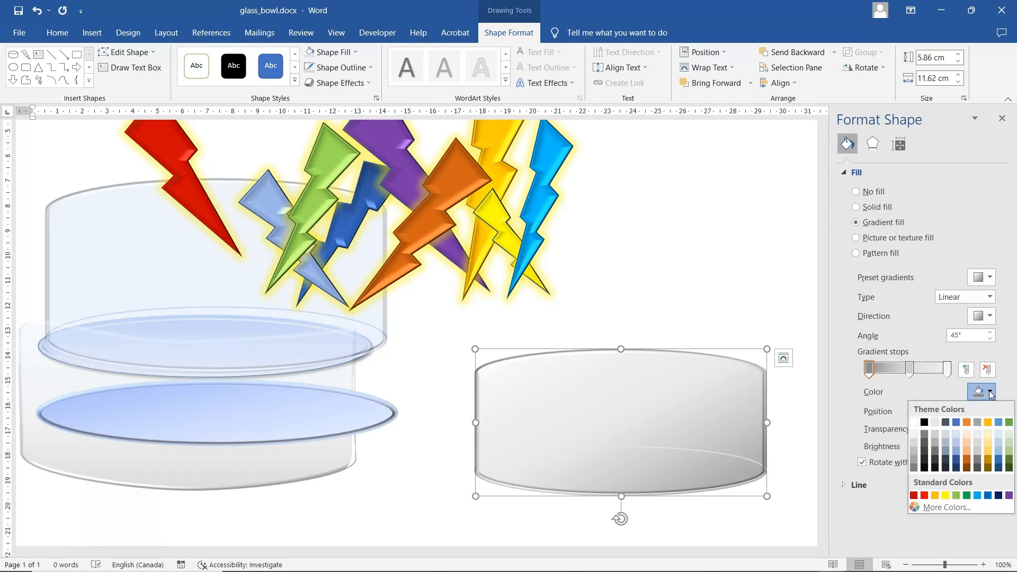
click(956, 455)
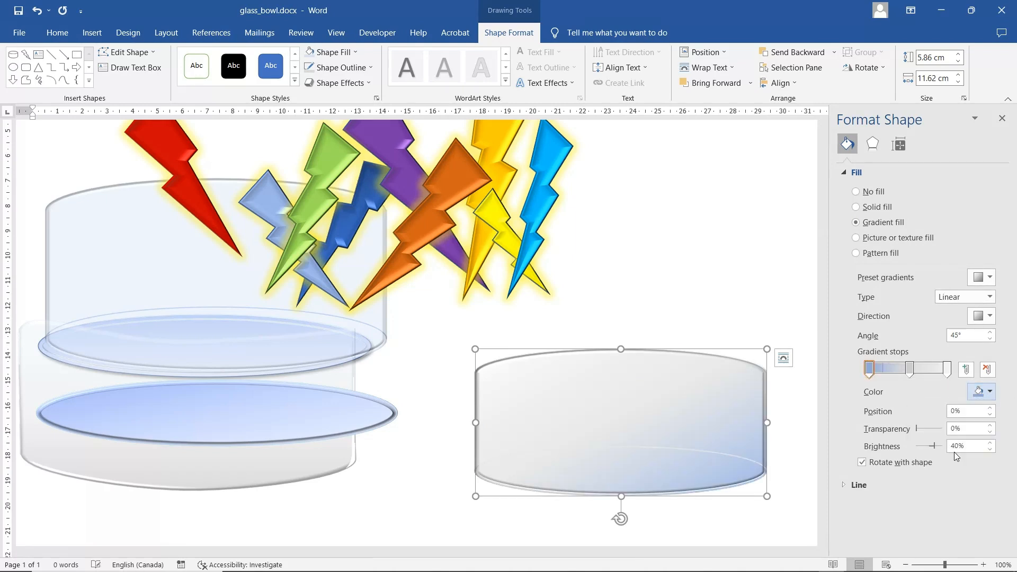
- Colour the cylinder's middle gradient stop blue at 60% brightness and shift the stop to position 33%
click(910, 371)
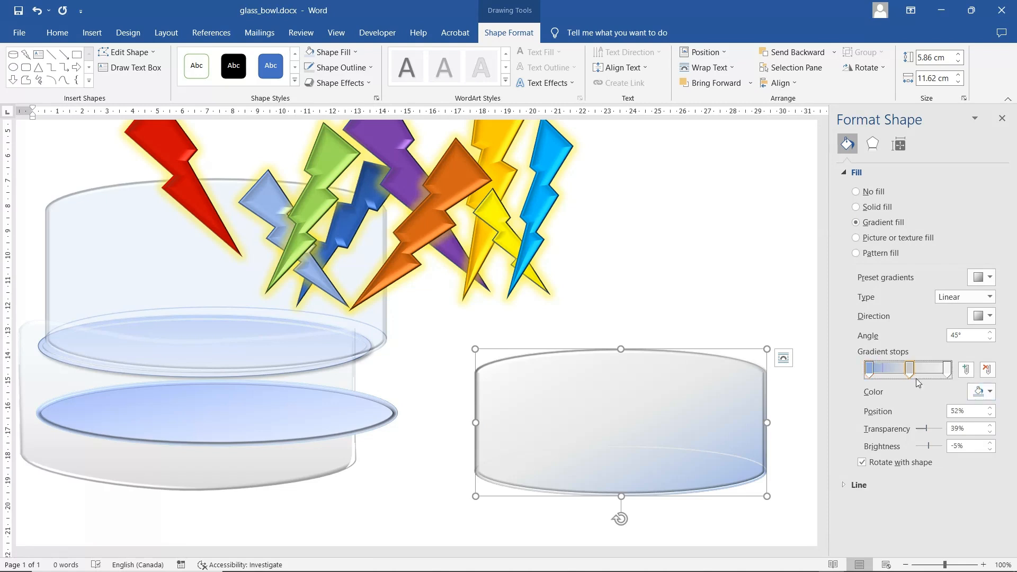
click(990, 392)
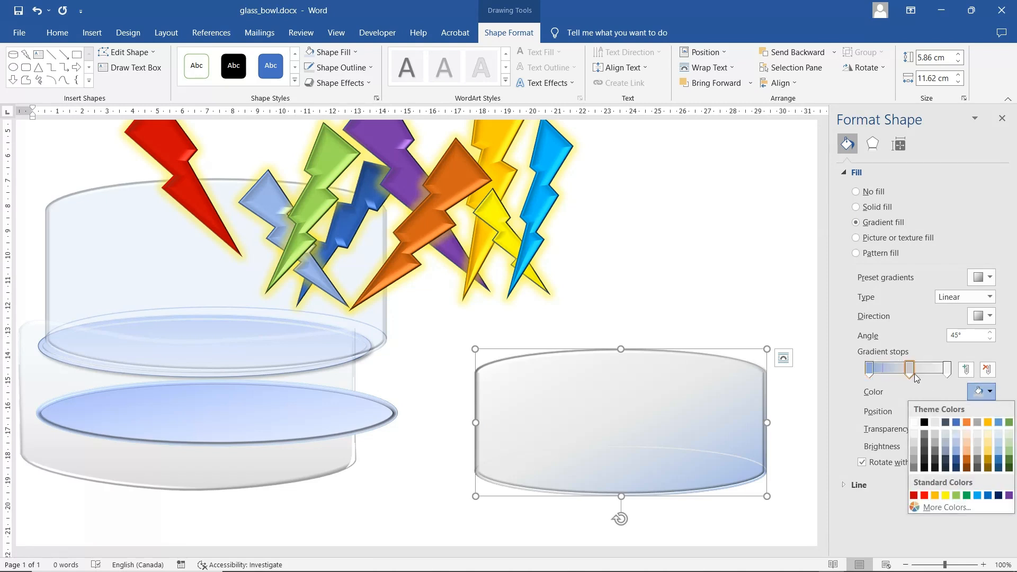
click(956, 443)
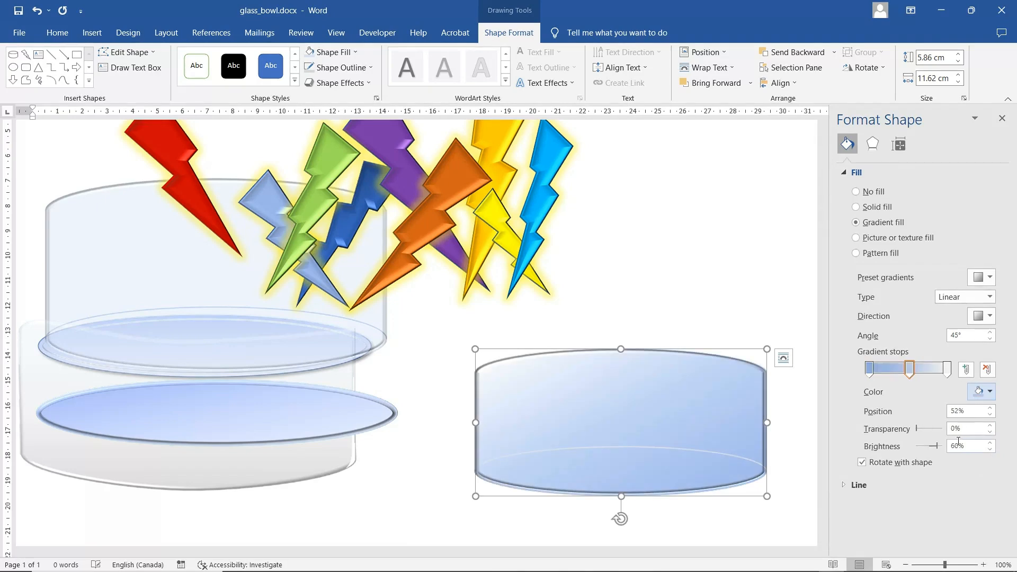
click(901, 374)
drag(901, 373, 895, 381)
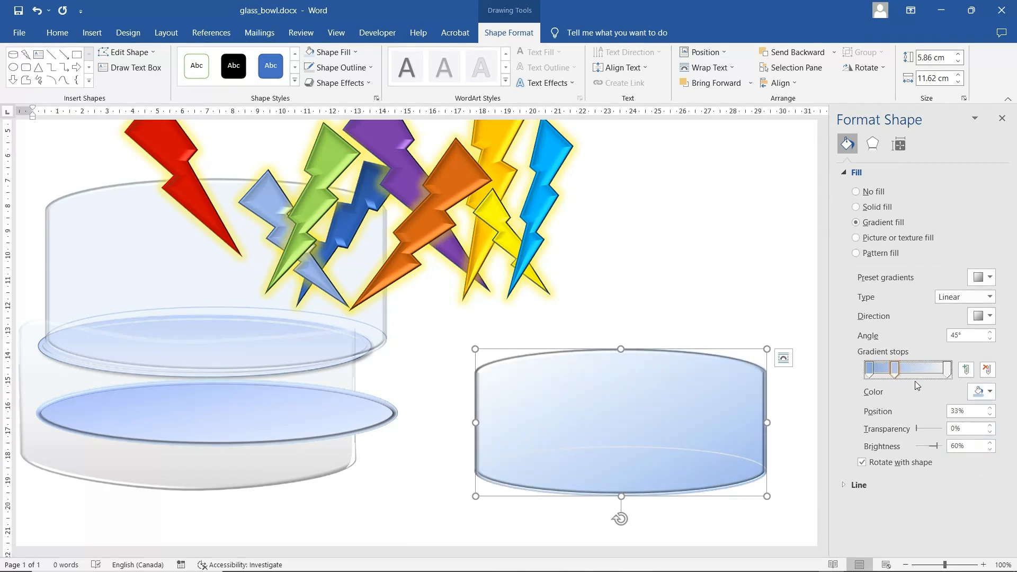
- Colour the cylinder's last gradient stop blue at 80% brightness, and remove that stop from the gradient
click(947, 370)
click(991, 393)
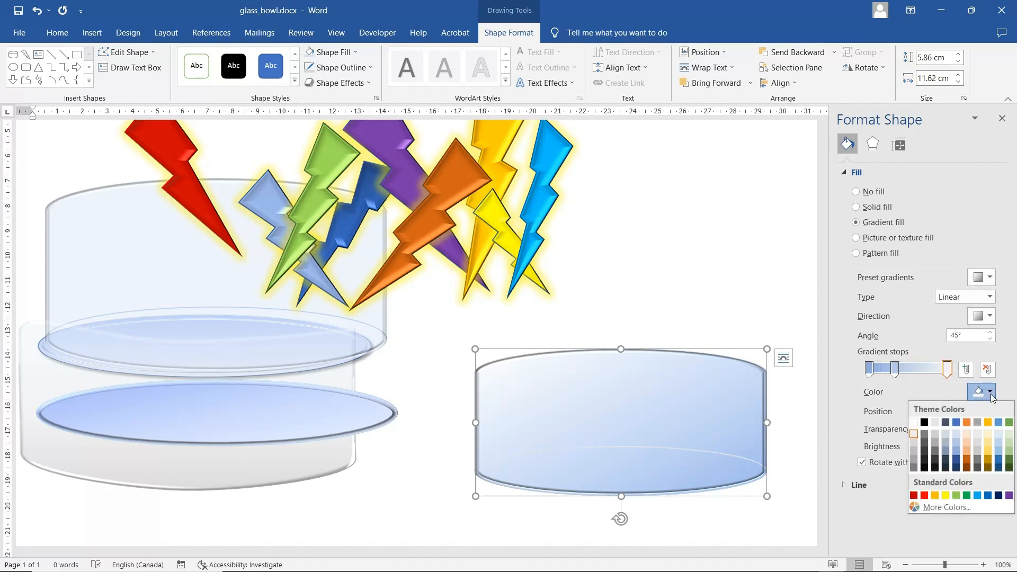
click(956, 434)
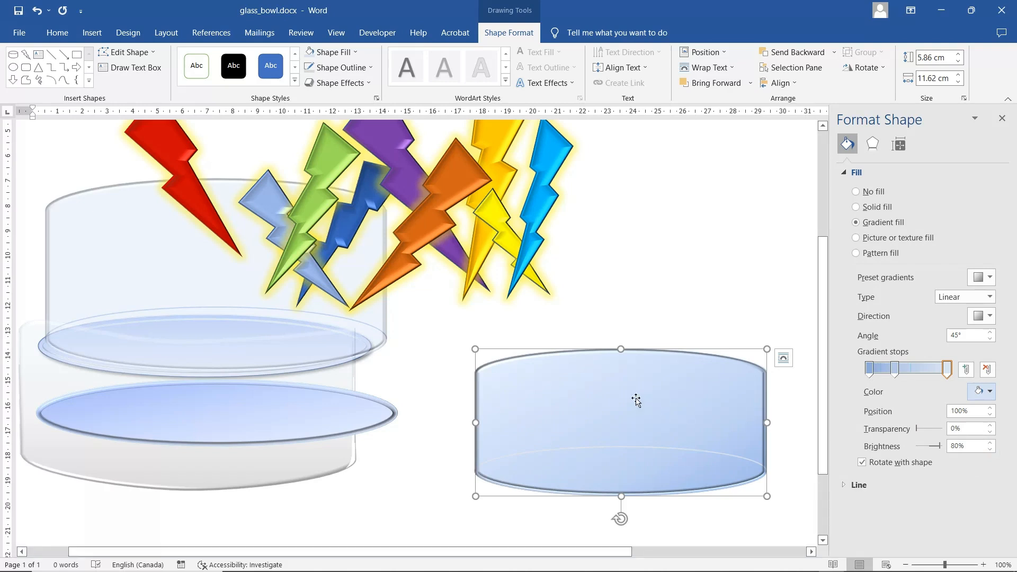
drag(945, 372, 919, 383)
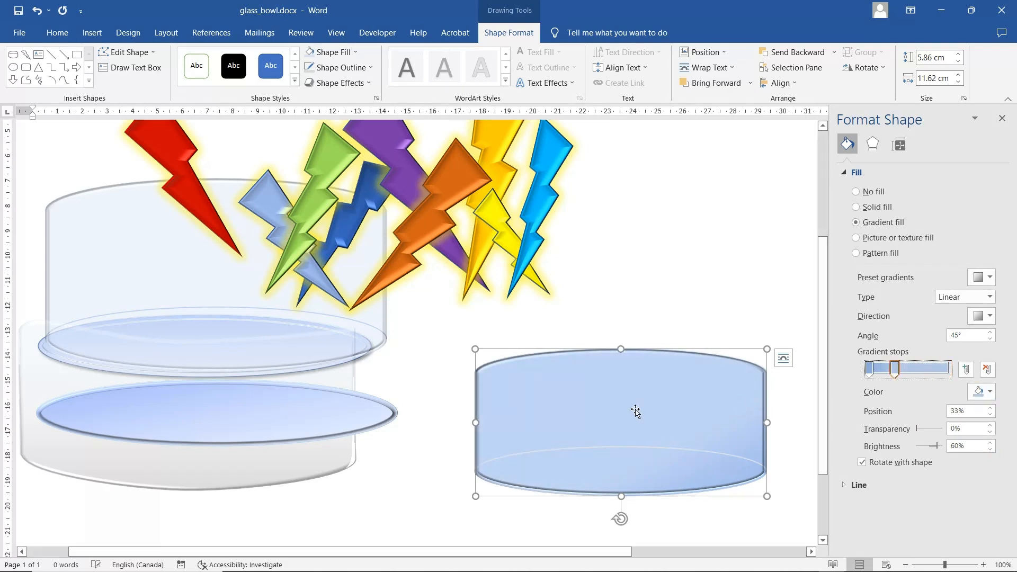
- Colour the cylinder's first gradient stop blue at 60% brightness and the stop at 33% blue at 80% brightness
click(869, 374)
click(984, 391)
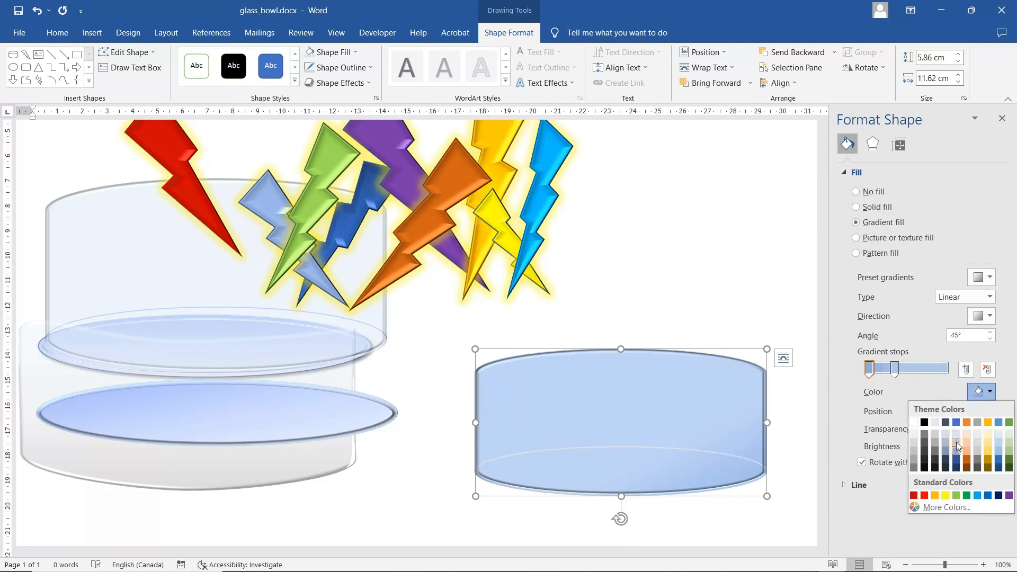
click(955, 442)
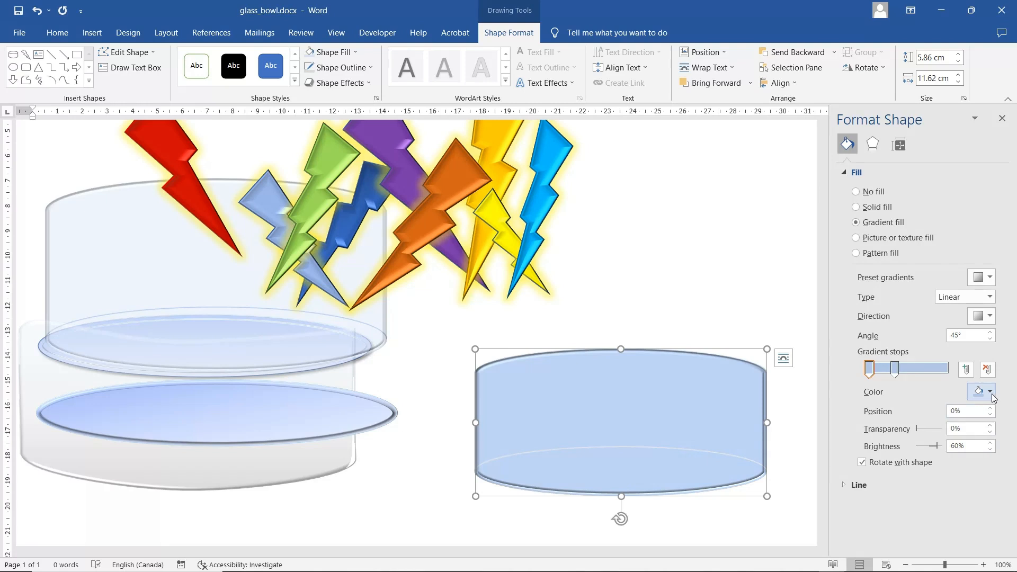
click(896, 369)
click(990, 392)
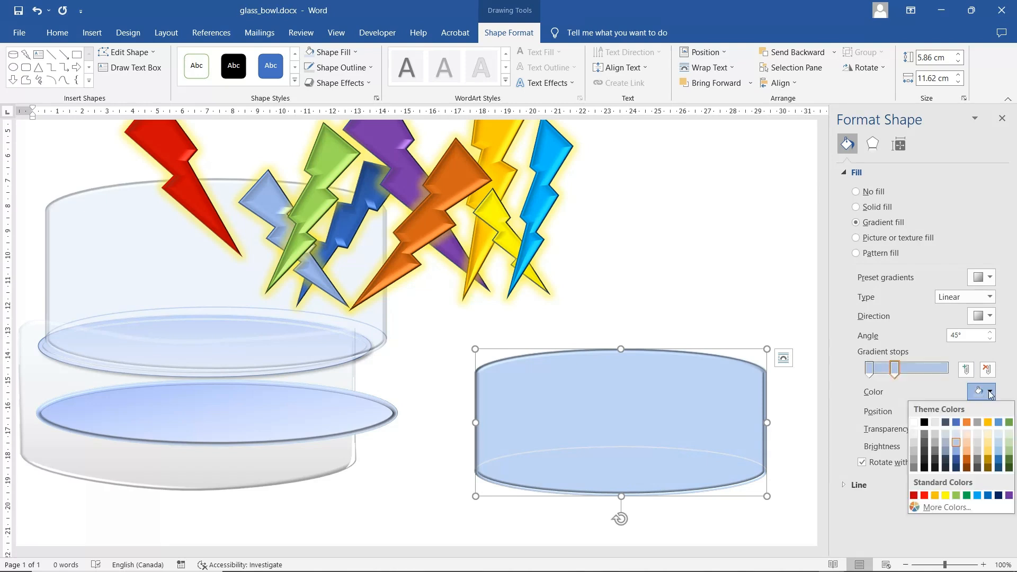
click(957, 435)
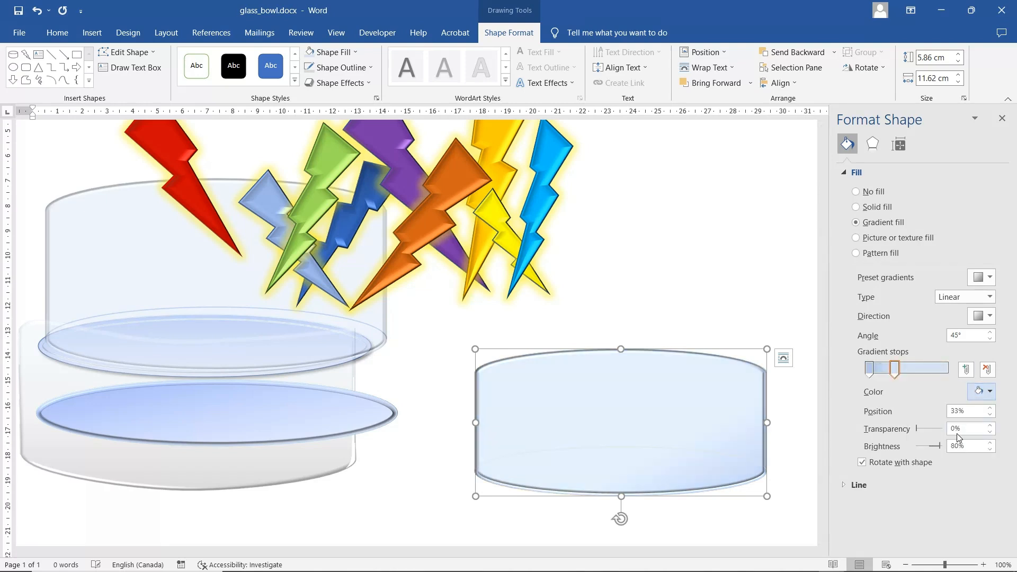
- Add a gradient stop at 76% in white darkened to -15% brightness, and move the cylinder up closer to the lightning bolts
click(929, 369)
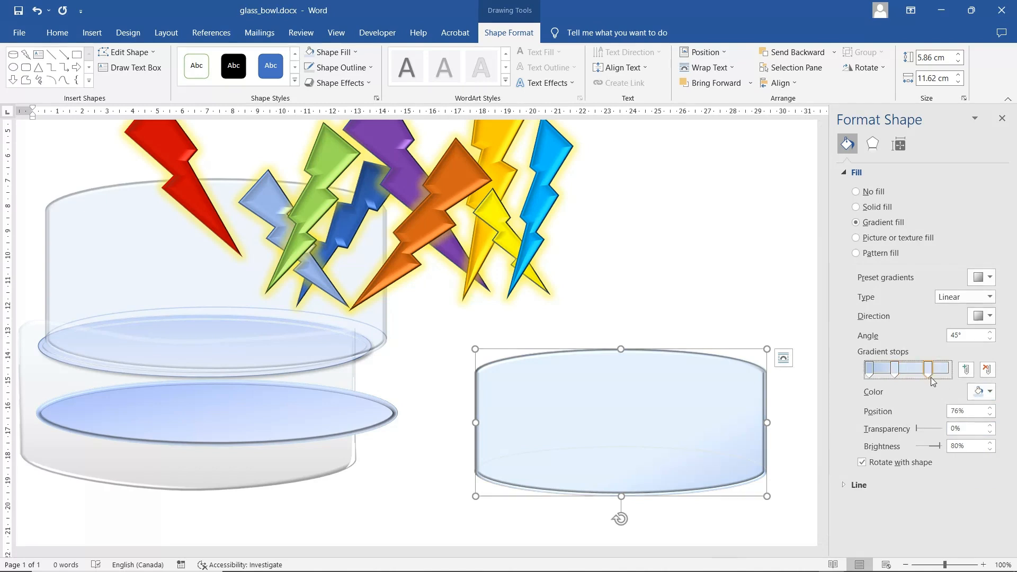
click(990, 392)
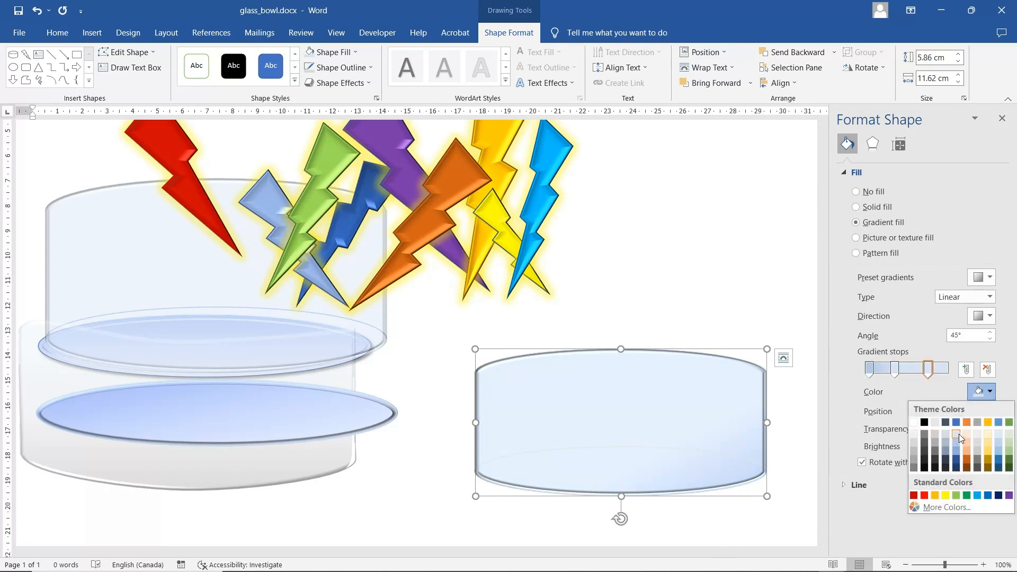
click(915, 444)
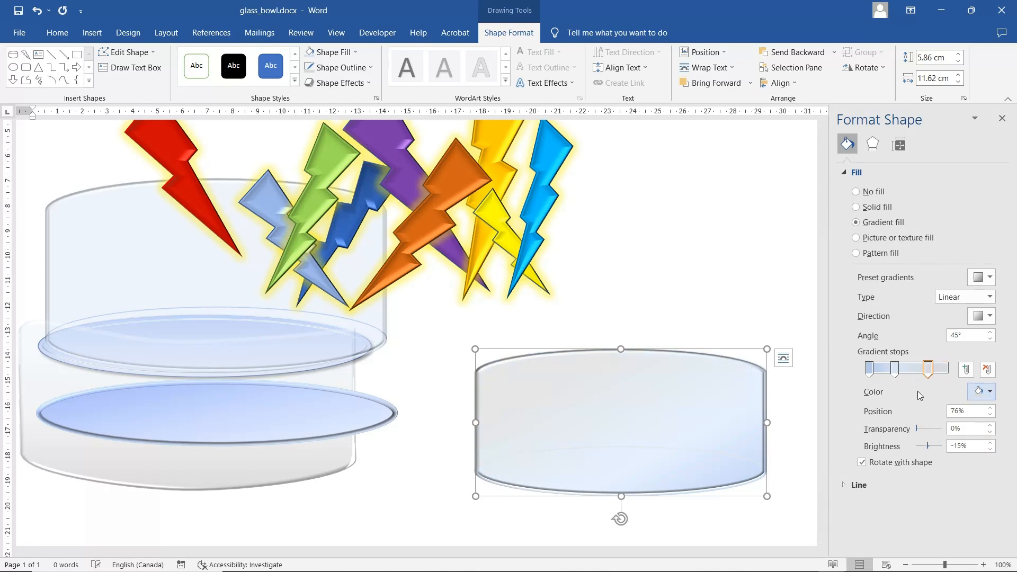
drag(682, 420, 619, 379)
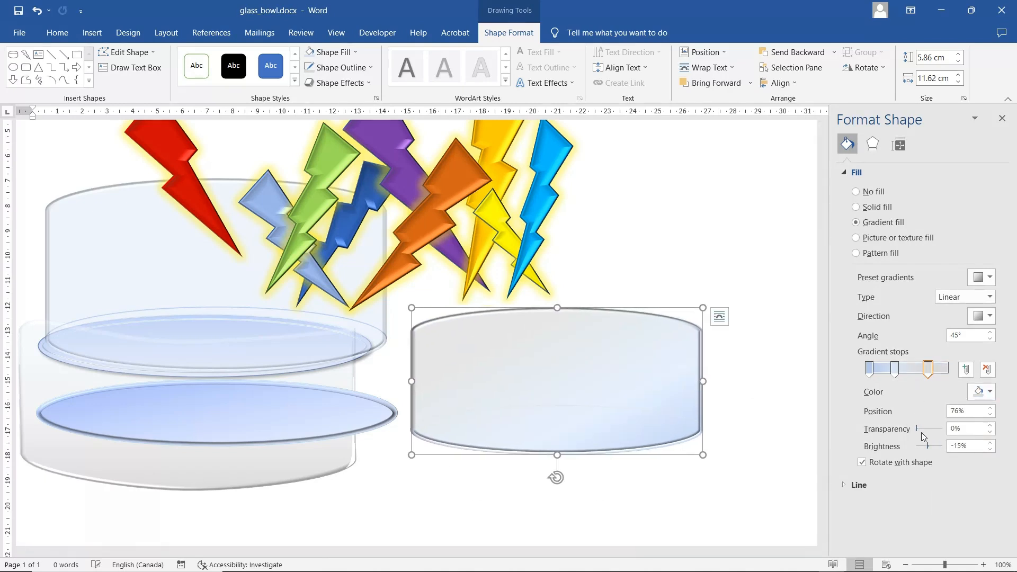
- Make the gradient stops see-through: 53% transparency at position 76%, partial transparency at 33%, and 36% on the first stop
drag(919, 428, 930, 428)
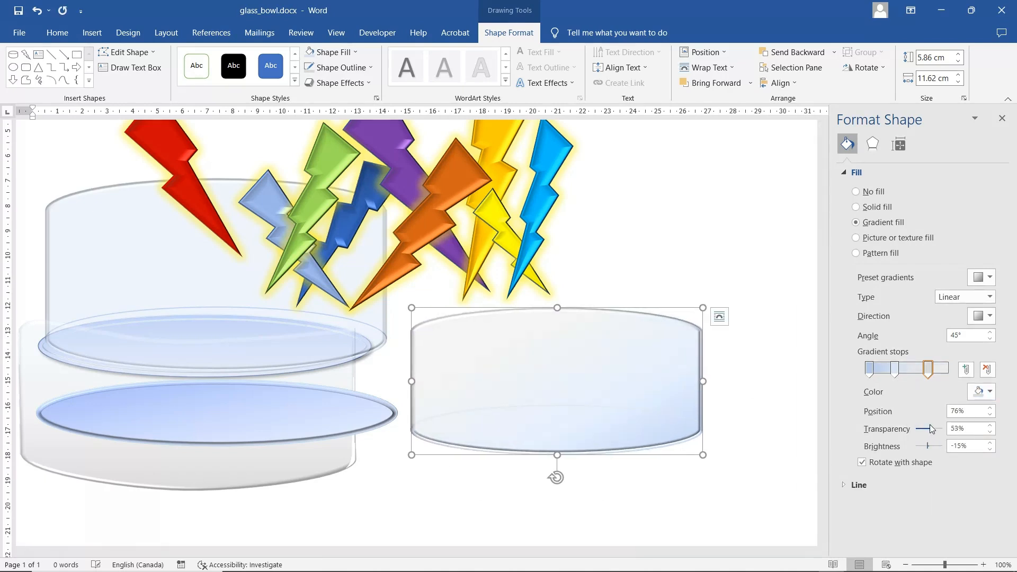
click(895, 370)
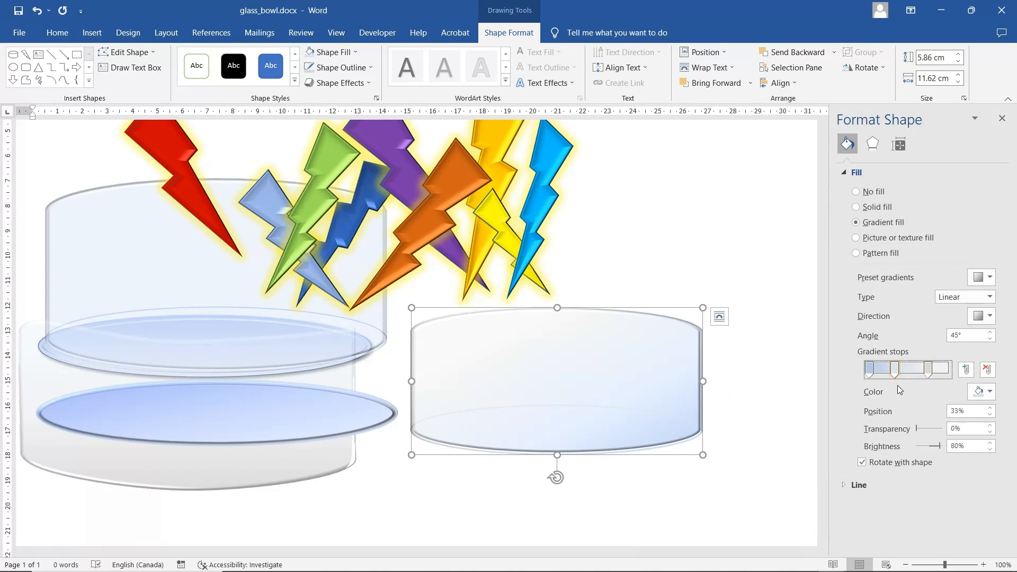
drag(920, 431, 929, 429)
click(870, 369)
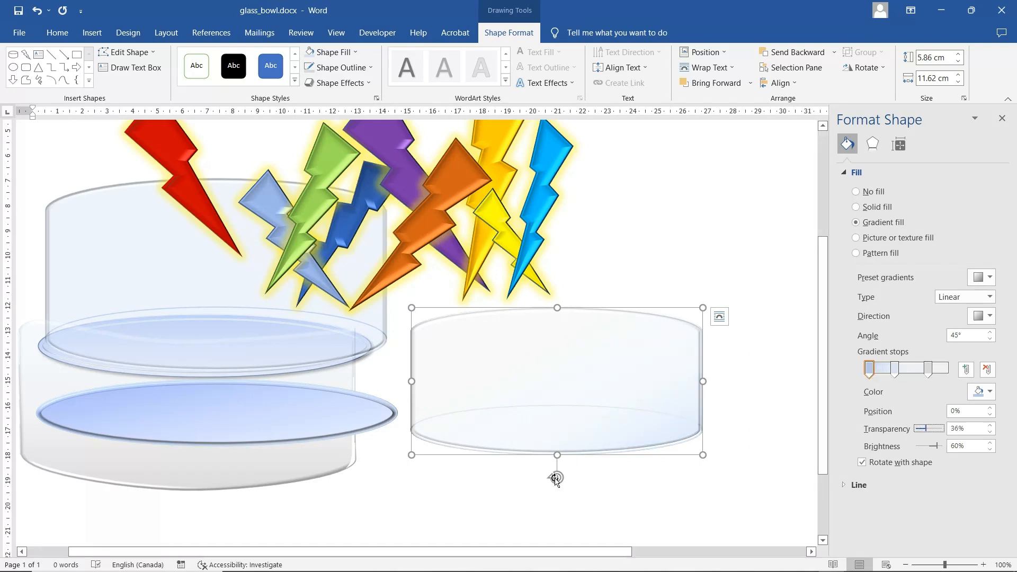
- Rotate the new cylinder upright and move the original grey glass part over to it for comparison
drag(556, 477, 557, 307)
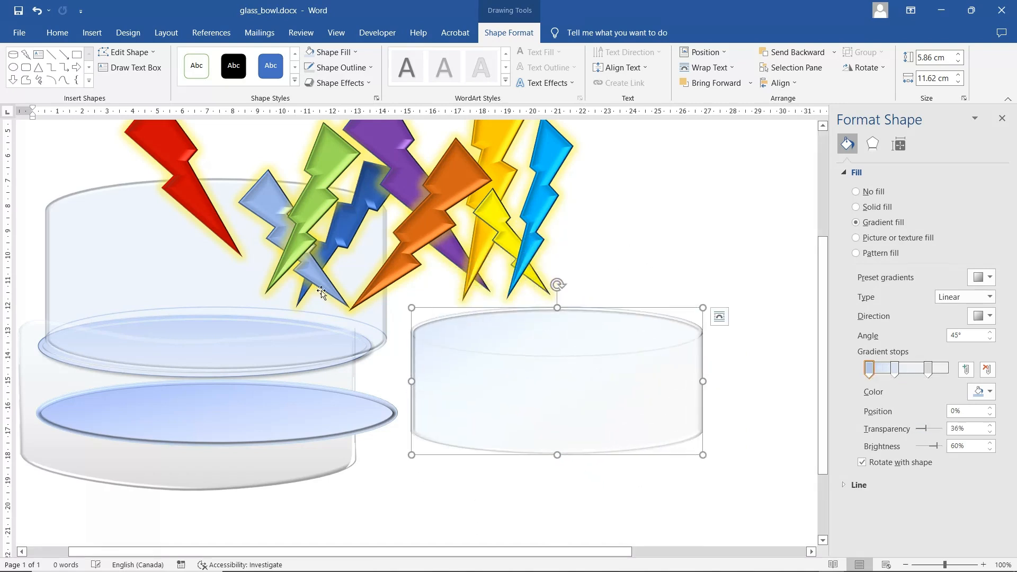
mouse_move(202, 310)
mouse_down()
mouse_move(265, 453)
mouse_move(628, 570)
mouse_move(541, 340)
mouse_move(204, 321)
mouse_up()
drag(219, 413, 587, 451)
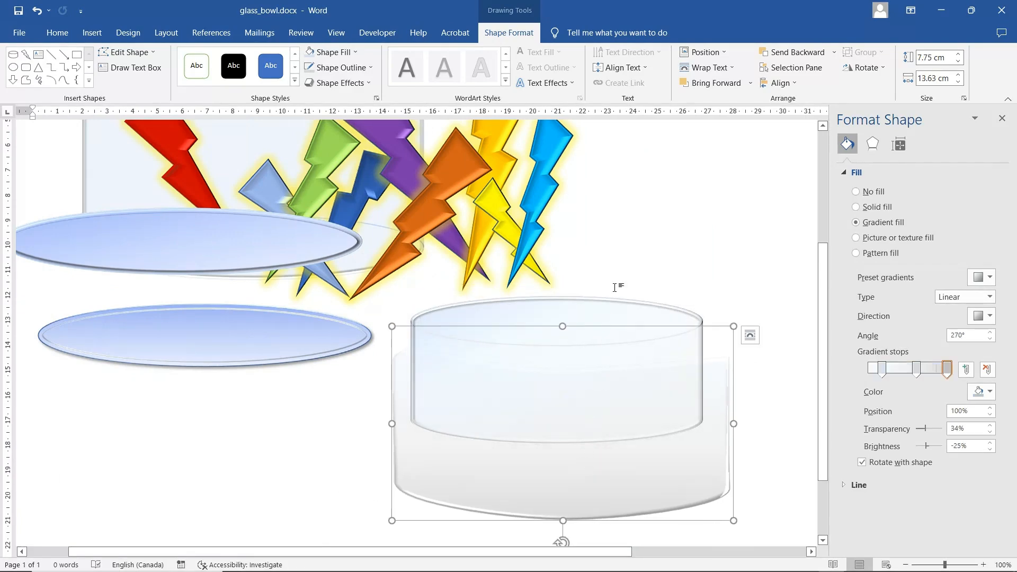
scroll(614, 286, up, 3)
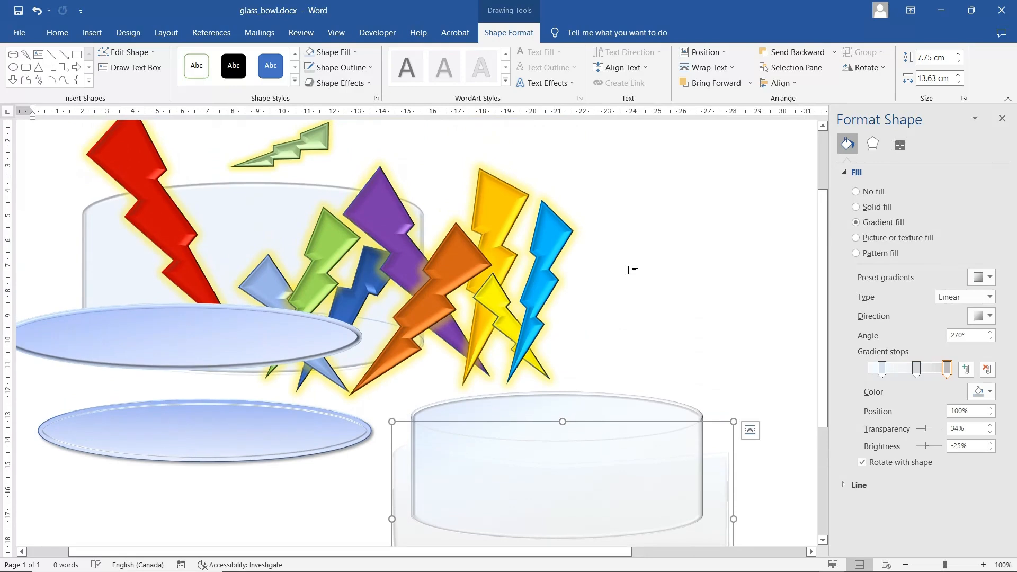
scroll(629, 270, down, 3)
- Enlarge the new cylinder to about 7.74 cm high by 13.24 cm wide and align it over the grey glass part
click(605, 318)
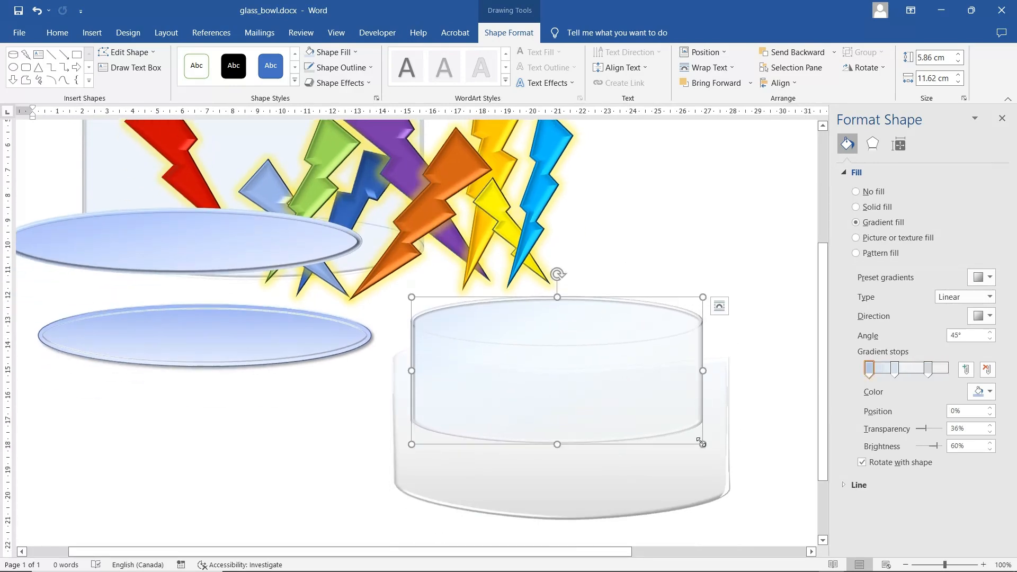
drag(702, 444, 743, 493)
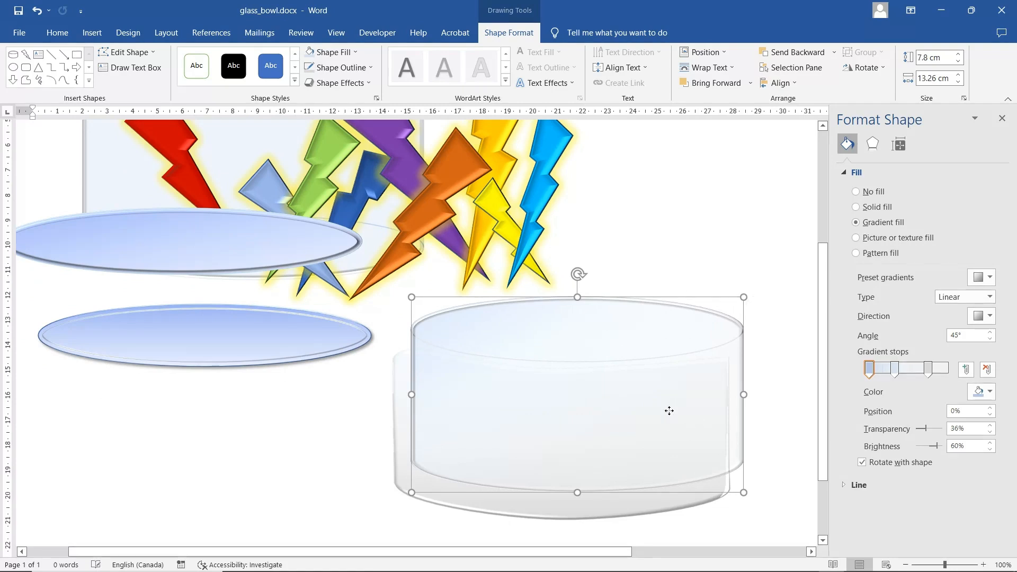
mouse_move(669, 411)
mouse_down()
mouse_move(646, 429)
mouse_move(661, 400)
mouse_move(663, 444)
mouse_move(660, 412)
mouse_up()
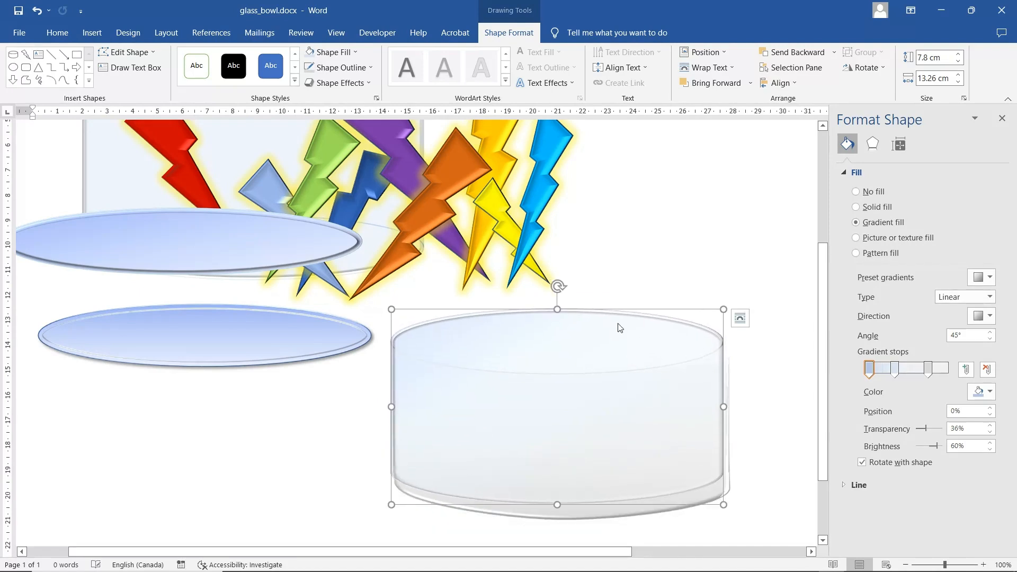
drag(557, 289, 560, 374)
drag(568, 288, 578, 372)
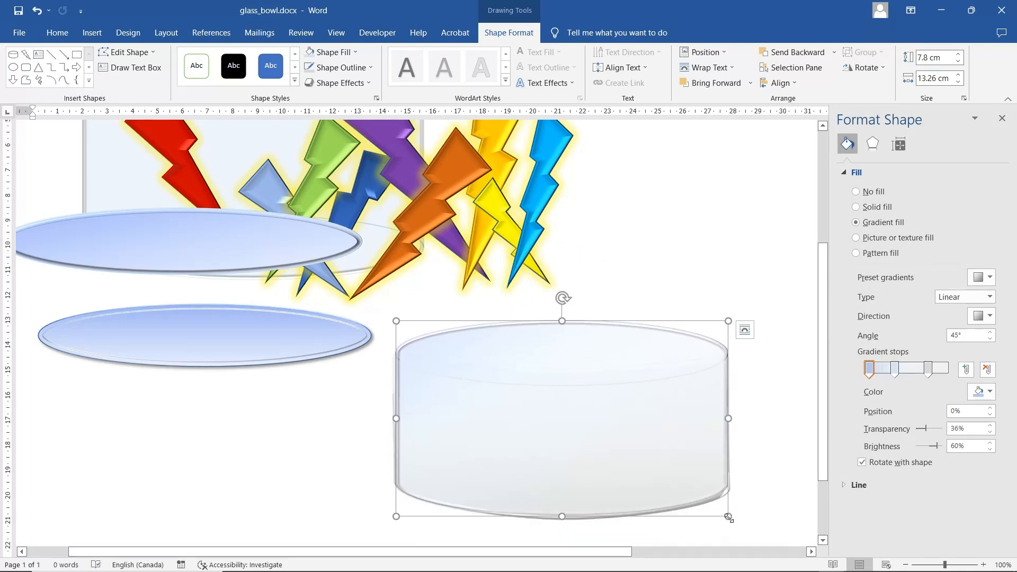
drag(728, 516, 728, 514)
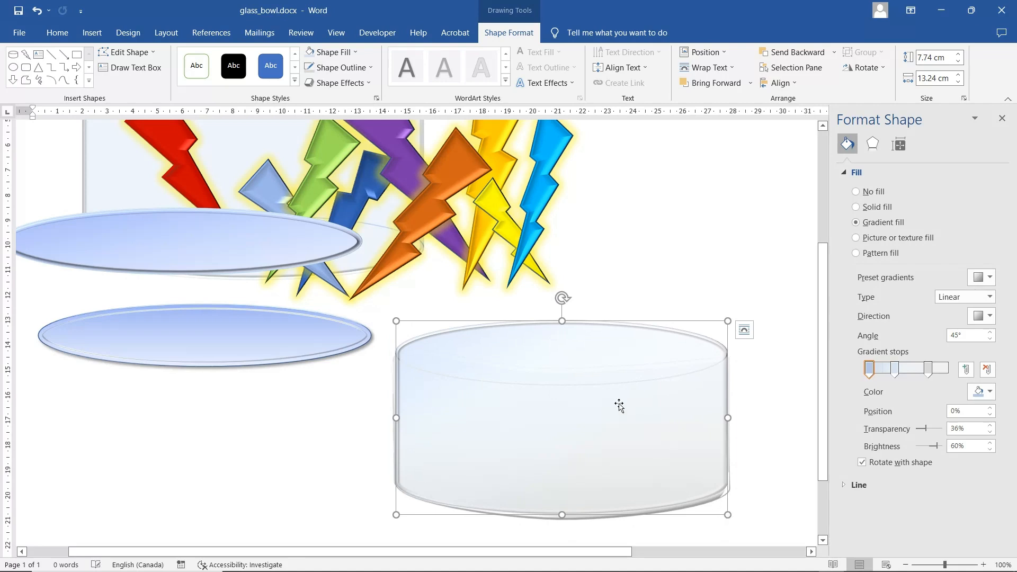
- Set the cylinder's 3-D format lighting angle to 140°
click(873, 144)
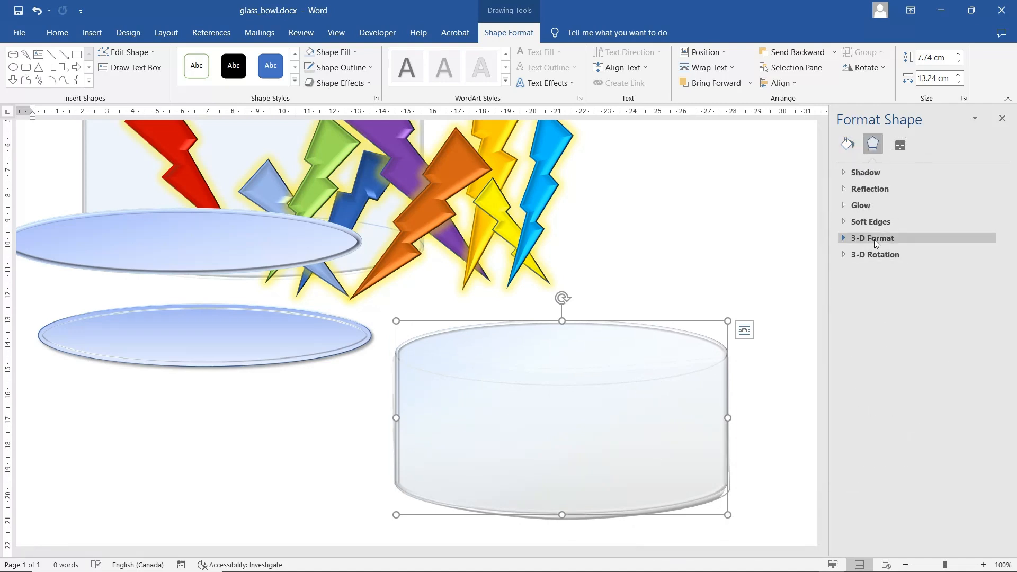
click(875, 240)
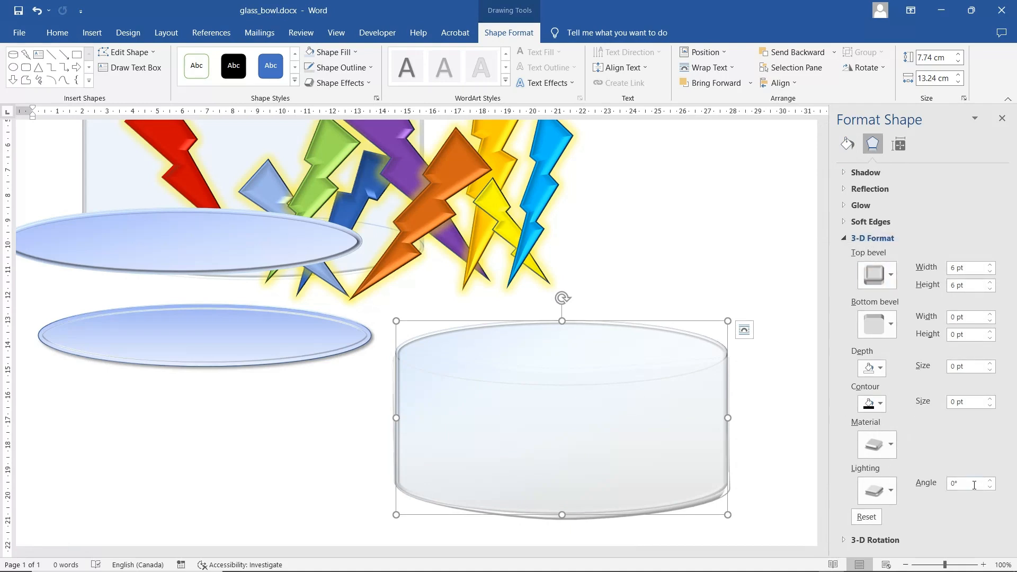
click(990, 480)
drag(992, 481, 994, 481)
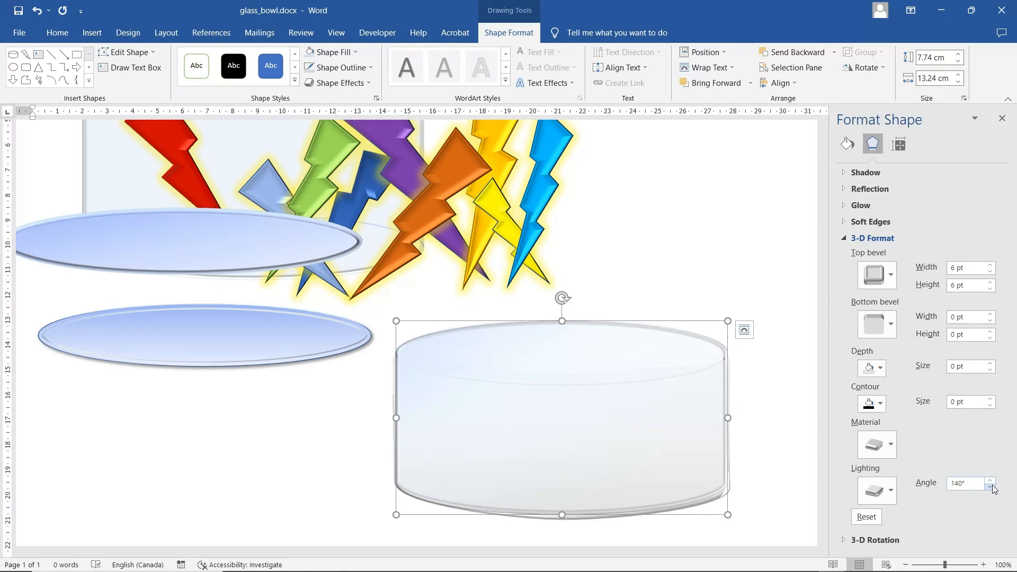
click(769, 489)
- Edit the cylinder's points and pull the middle point of its bottom edge slightly downward
scroll(749, 415, down, 5)
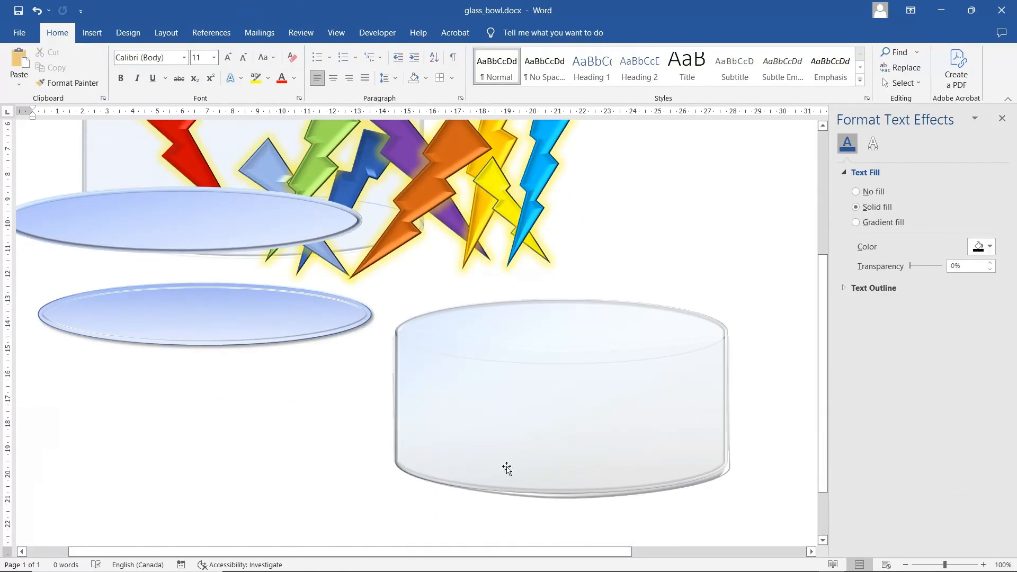
click(540, 469)
right_click(579, 453)
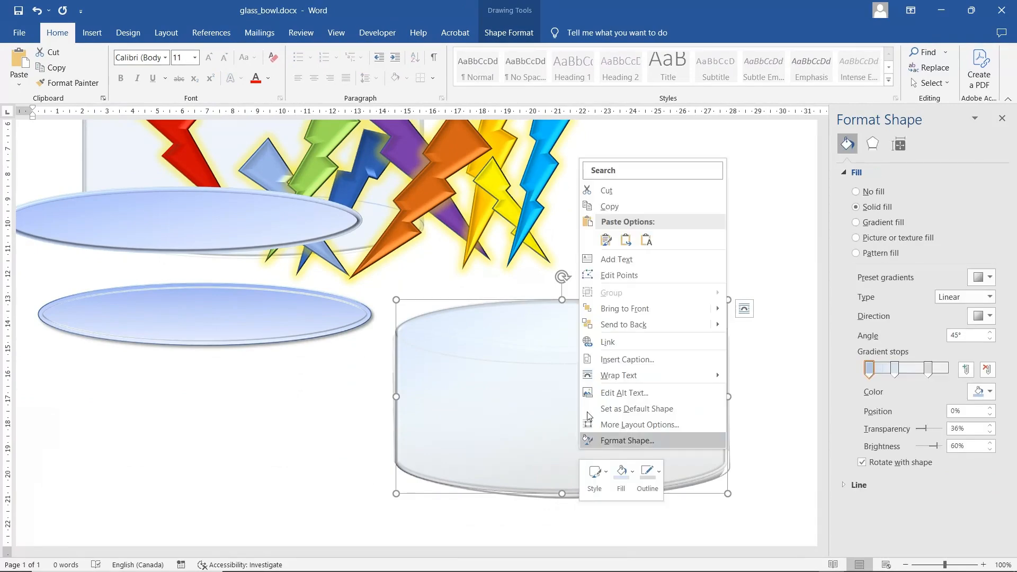
click(619, 275)
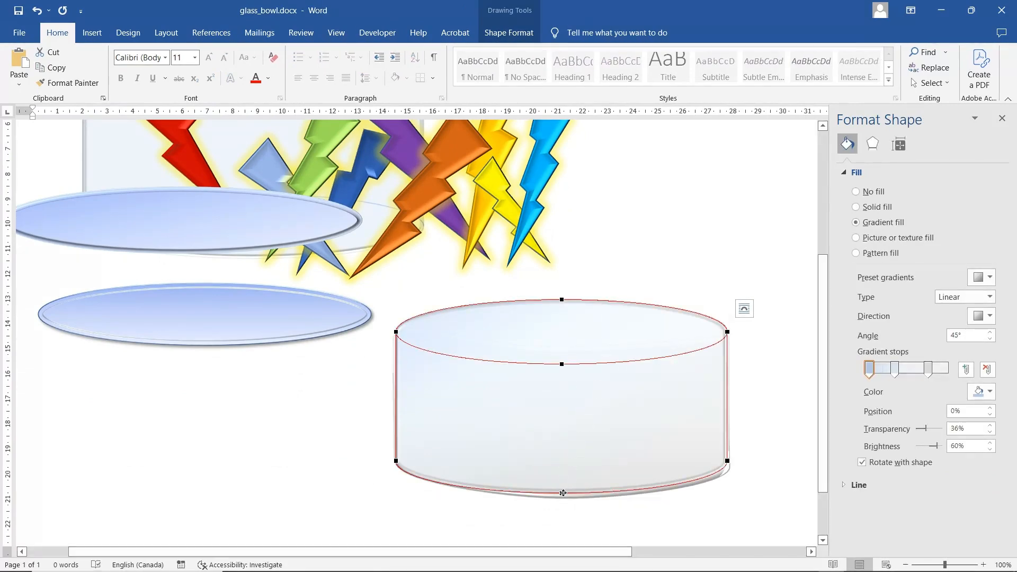
drag(564, 493, 563, 496)
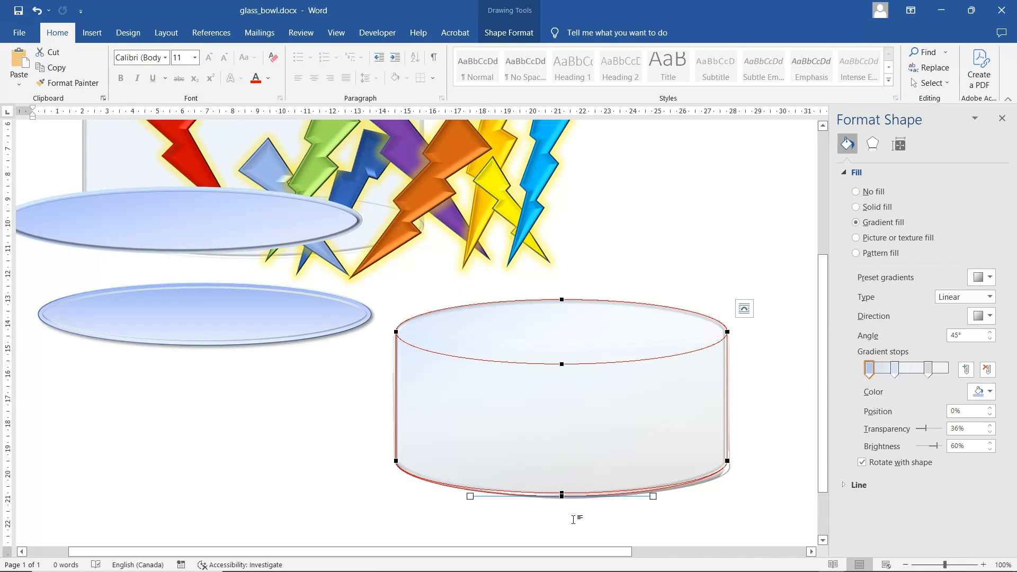
click(573, 519)
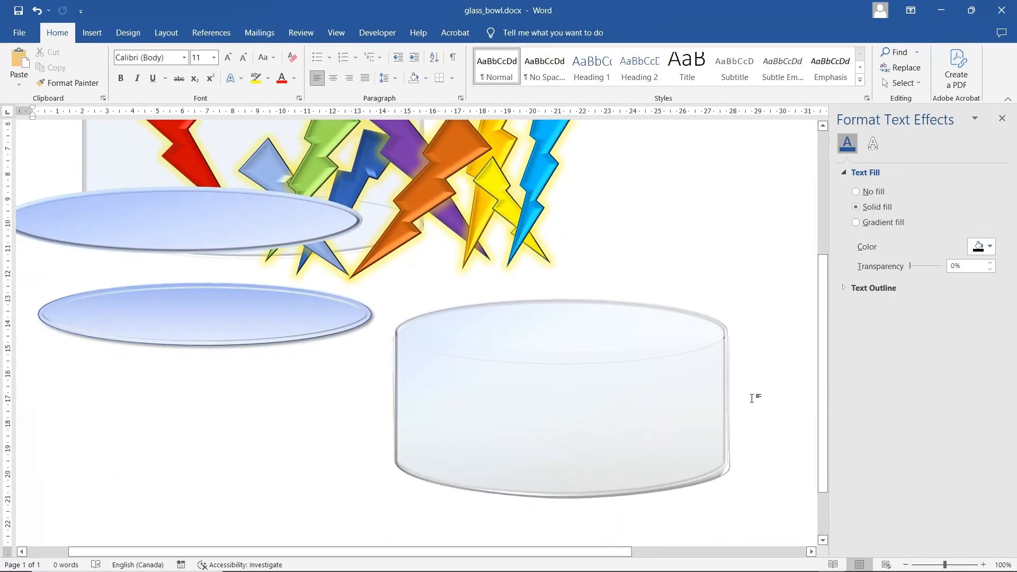
- Narrow the cylinder slightly by pulling in its right side
click(691, 425)
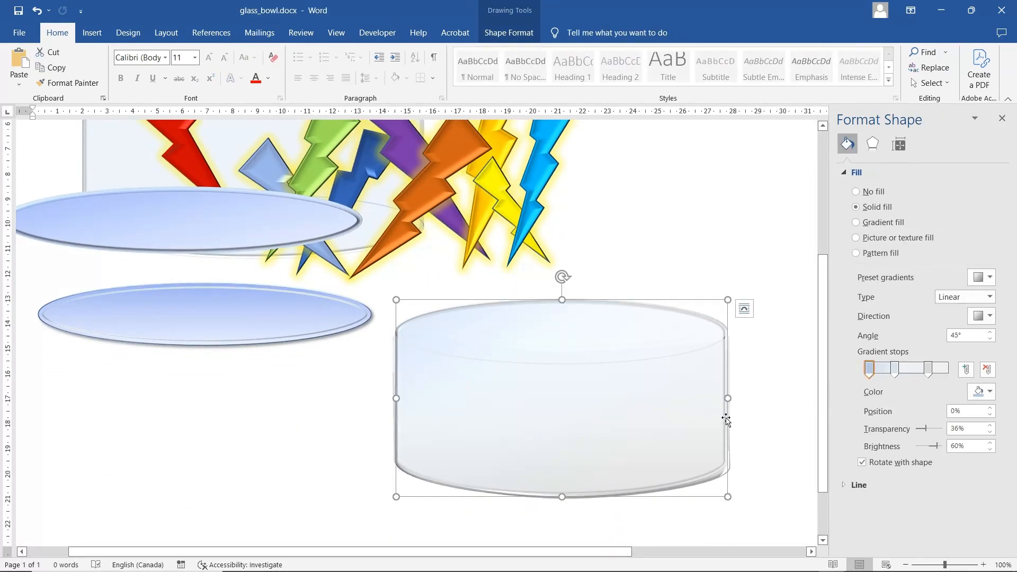
drag(730, 397, 723, 396)
click(749, 424)
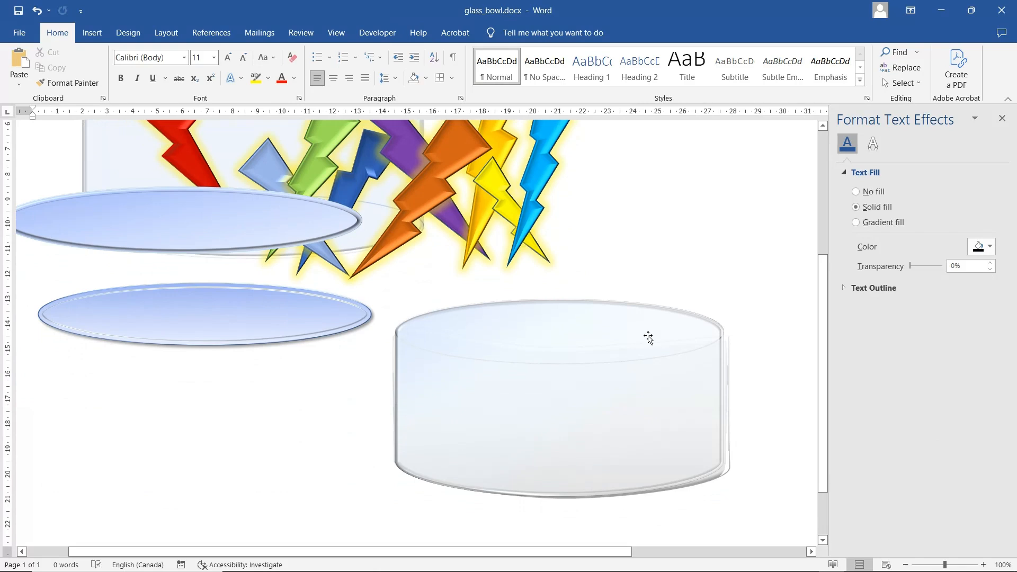
- Change the cylinder's 3-D material and apply the first lighting preset in the second row of the Neutral group
click(656, 400)
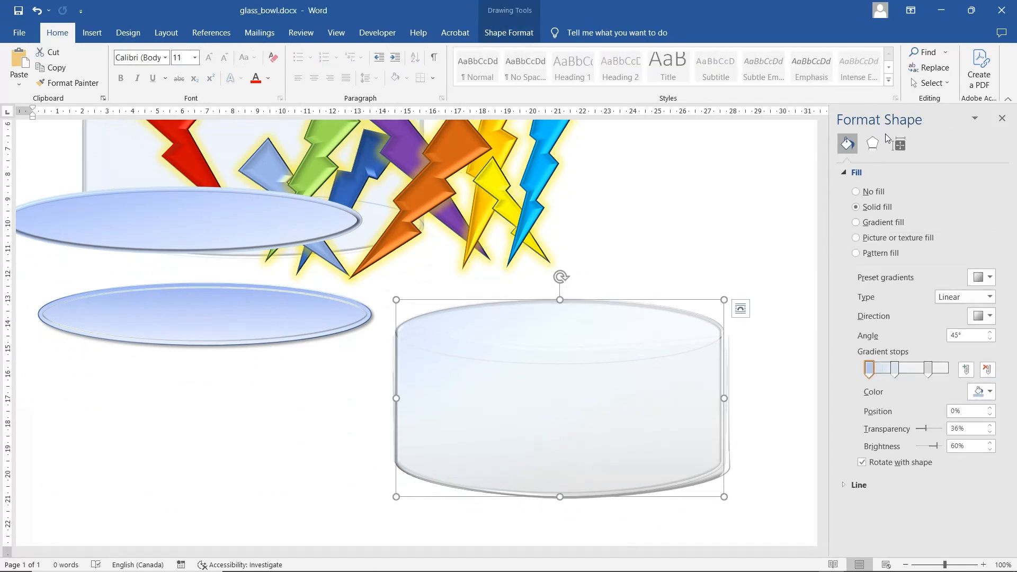
click(875, 145)
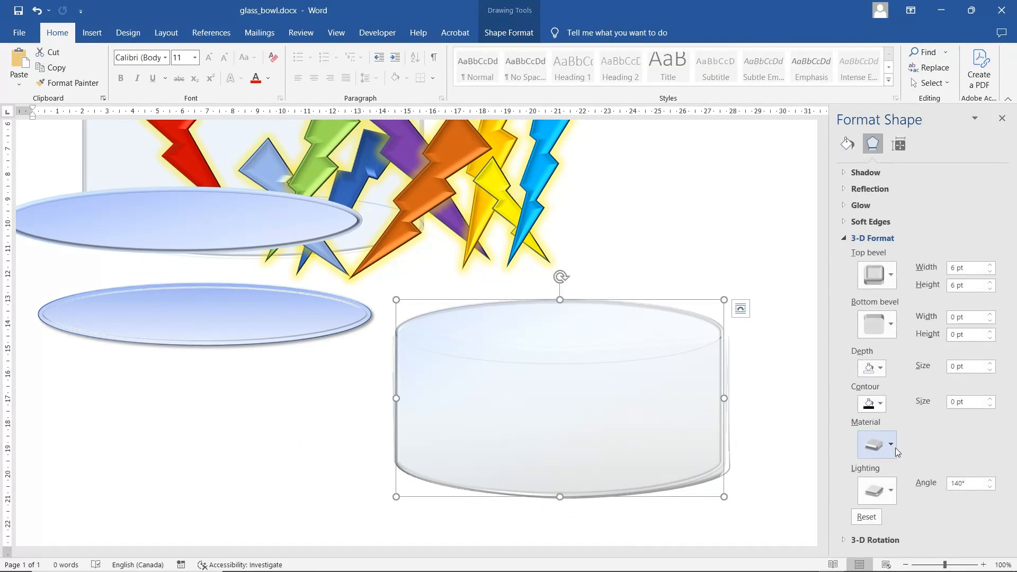
click(894, 444)
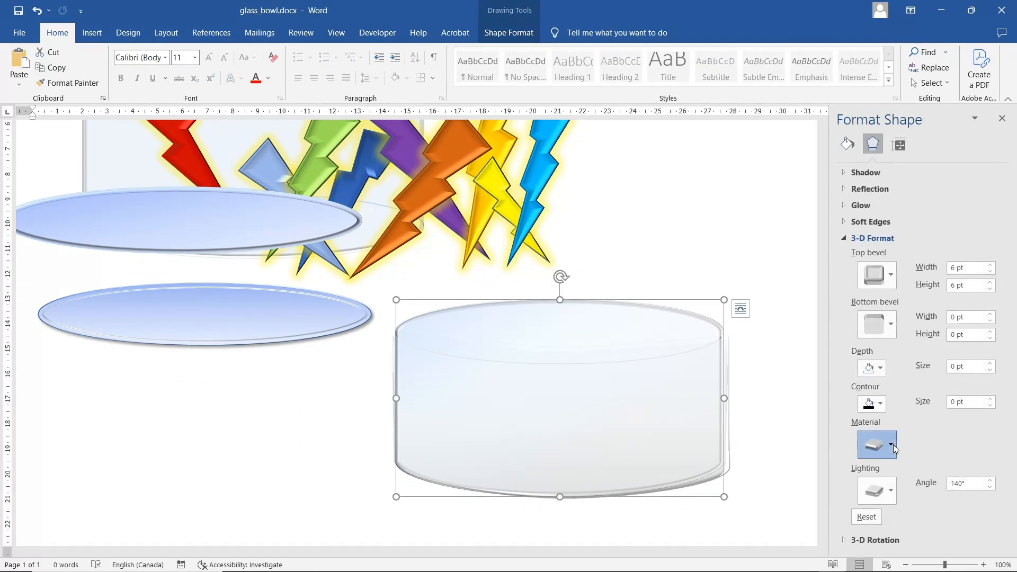
click(954, 308)
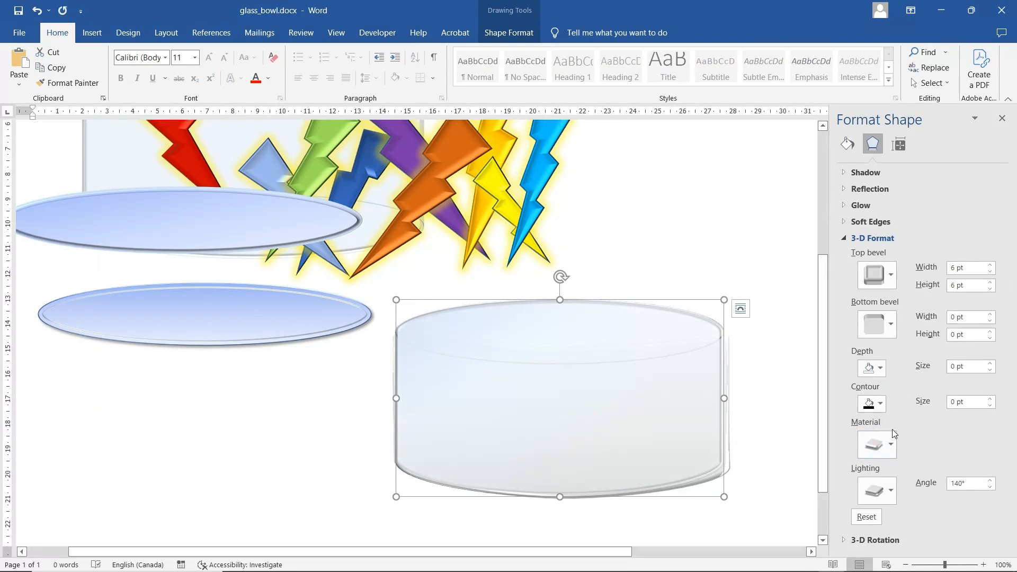
click(888, 491)
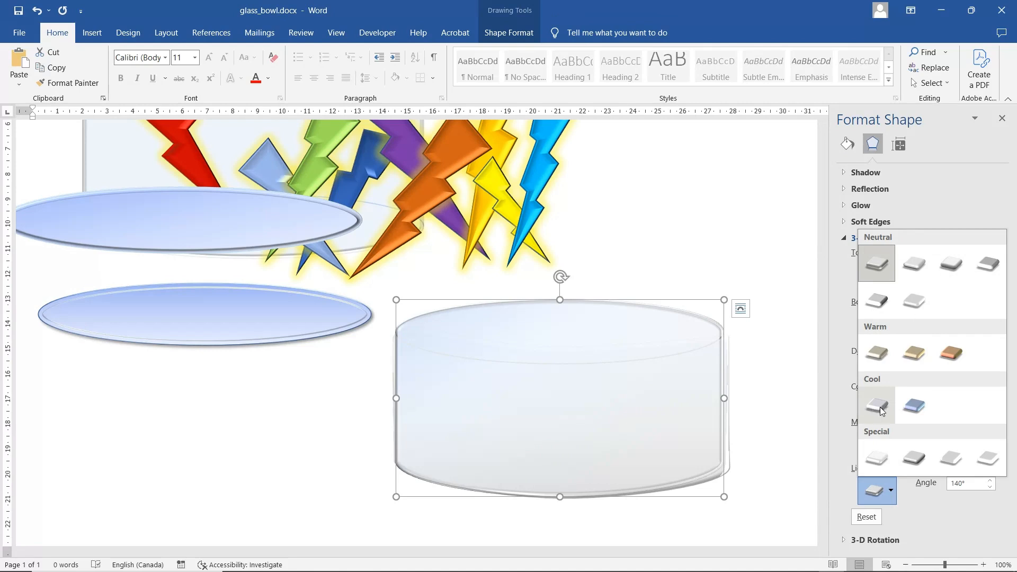
click(875, 299)
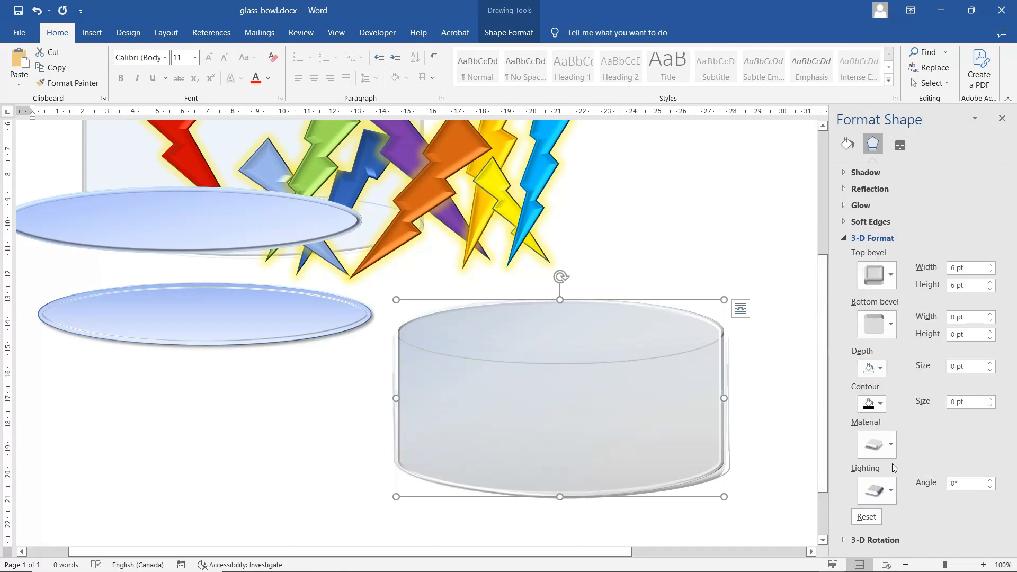
- Change the cylinder's 3-D lighting preset, set the lighting angle to 170° and apply a different material
click(887, 491)
click(990, 266)
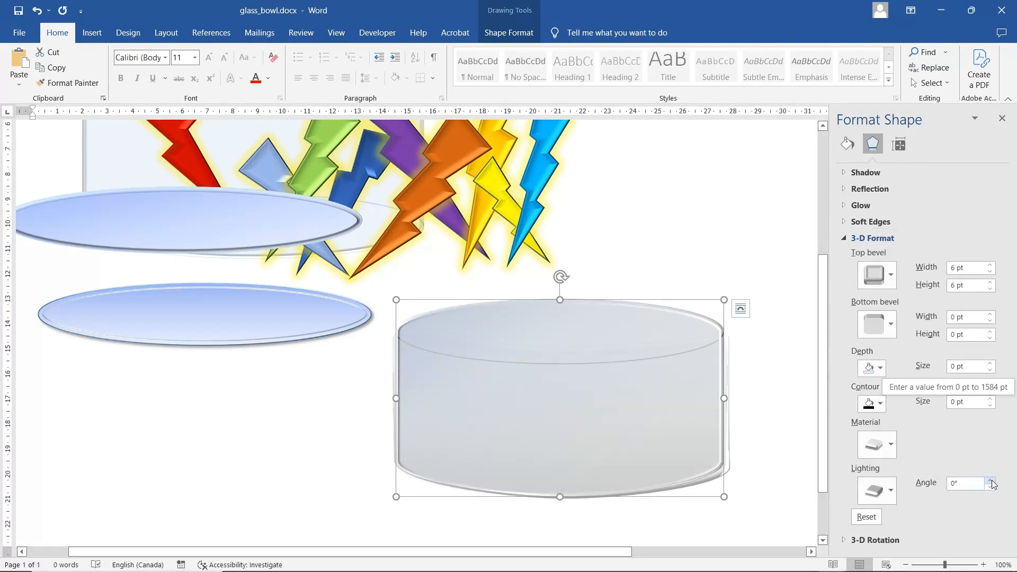
drag(990, 481, 990, 479)
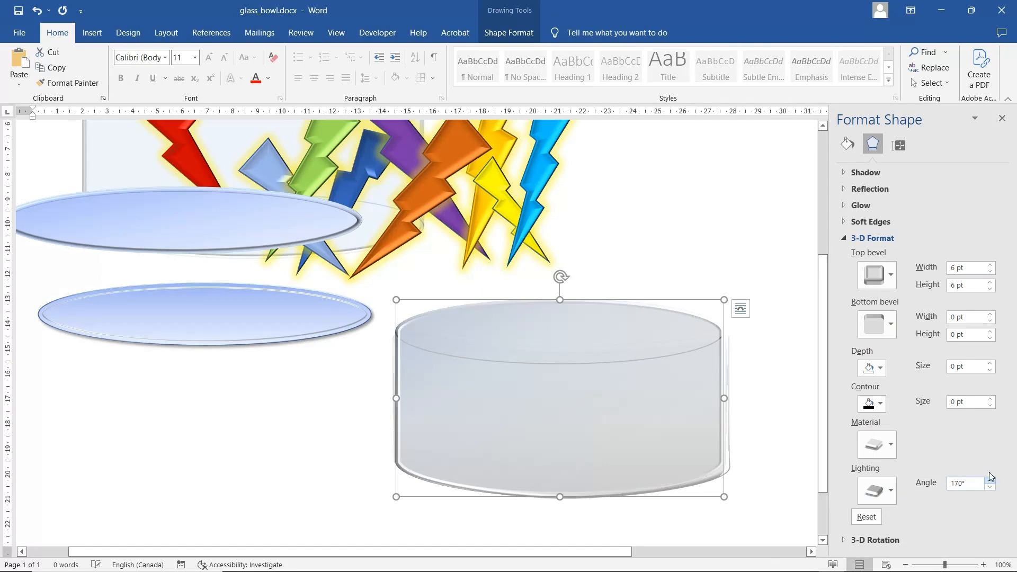
click(888, 447)
click(877, 420)
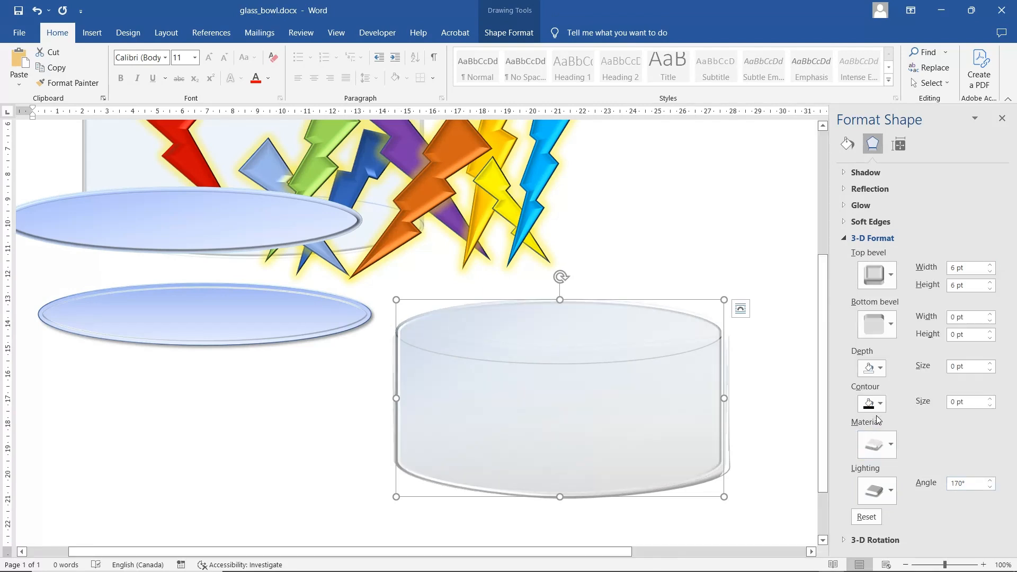
click(775, 435)
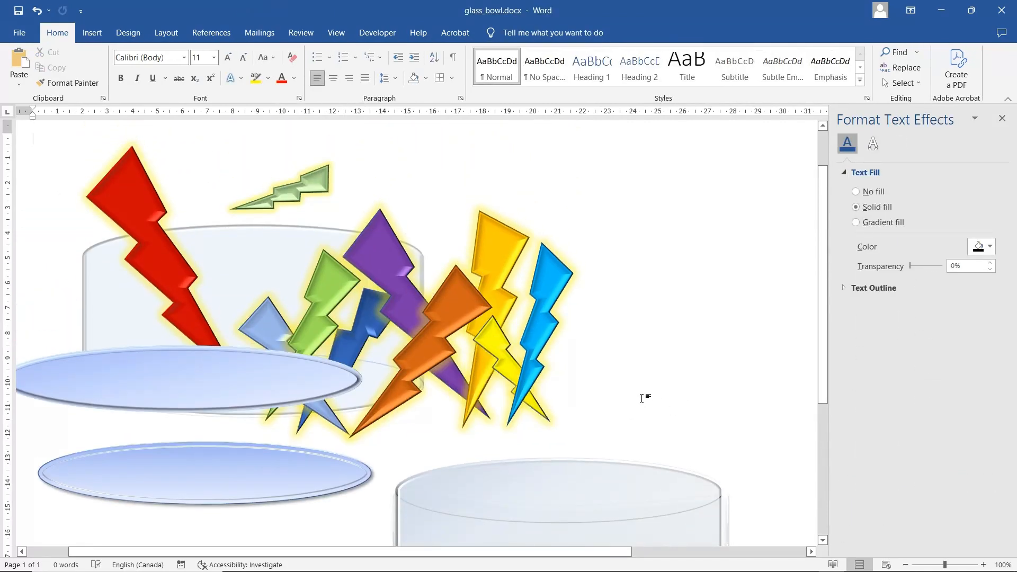
- Move the bright blue lightning bolt down between the two overlapping glass cylinders
scroll(477, 341, down, 2)
scroll(622, 421, down, 2)
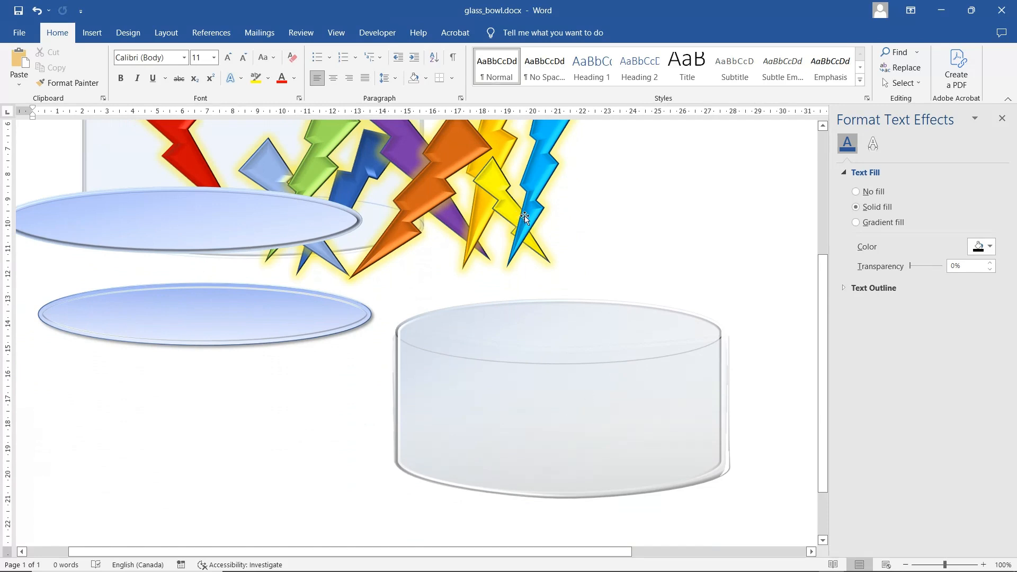
drag(525, 218, 485, 411)
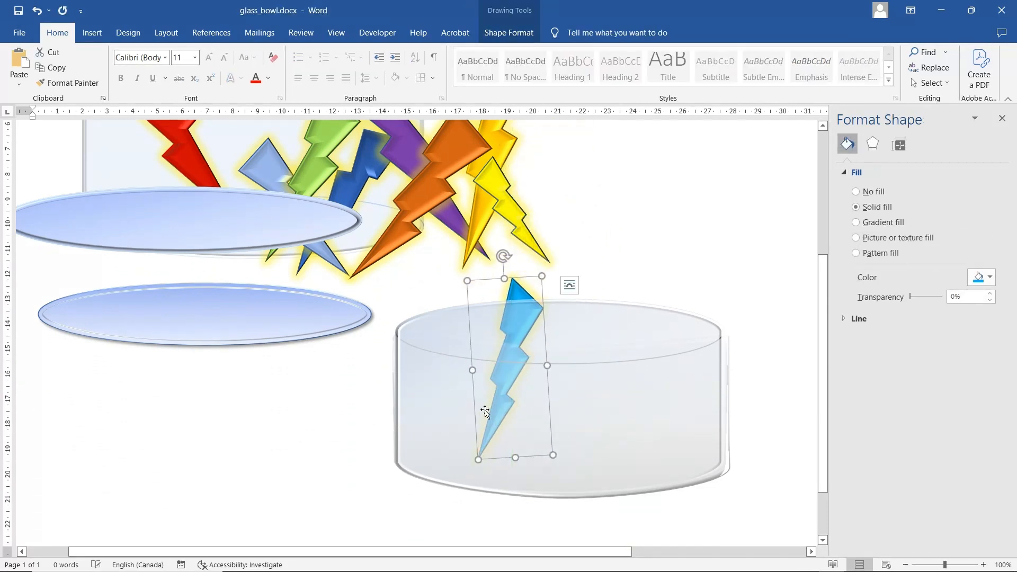
click(597, 330)
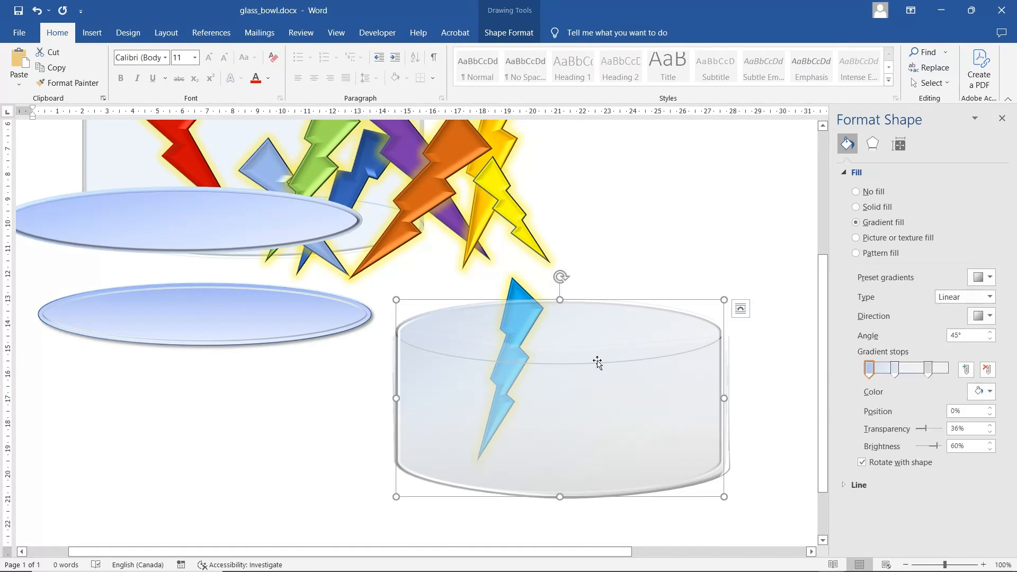
- Show the list of all drawing objects and select Lightning Bolt 17 in it
scroll(649, 228, up, 5)
click(647, 214)
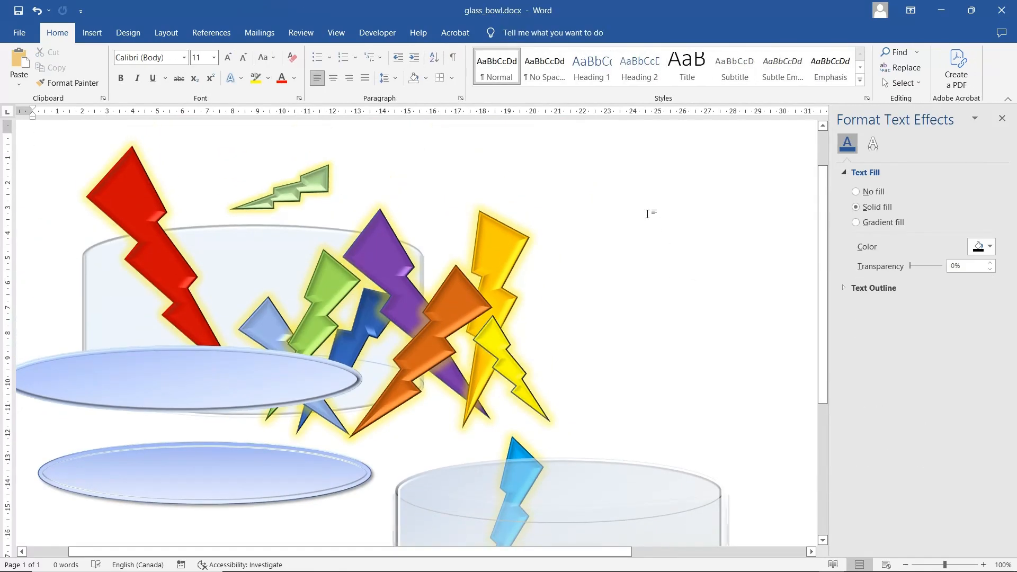
key(alt+F10)
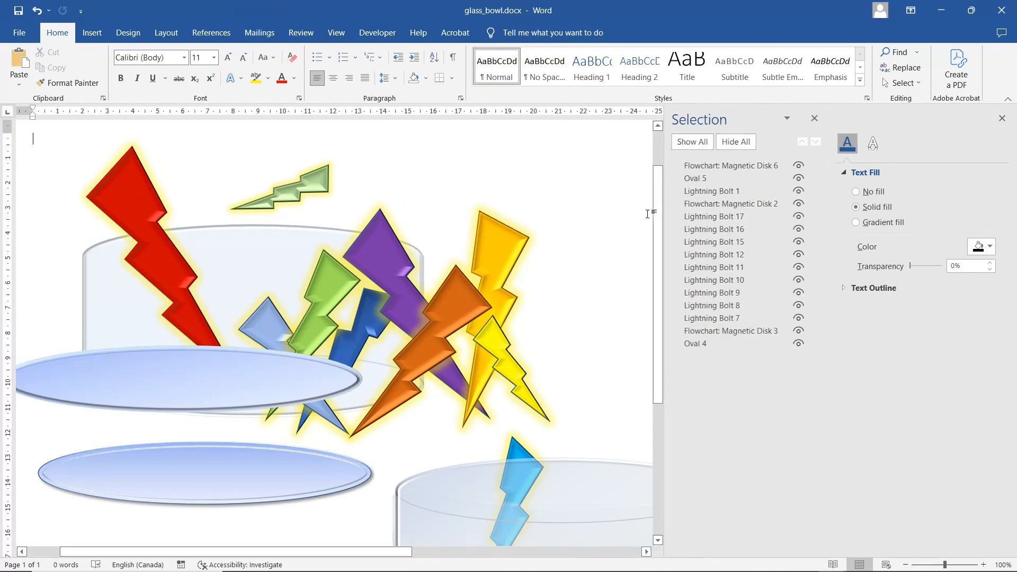
click(724, 217)
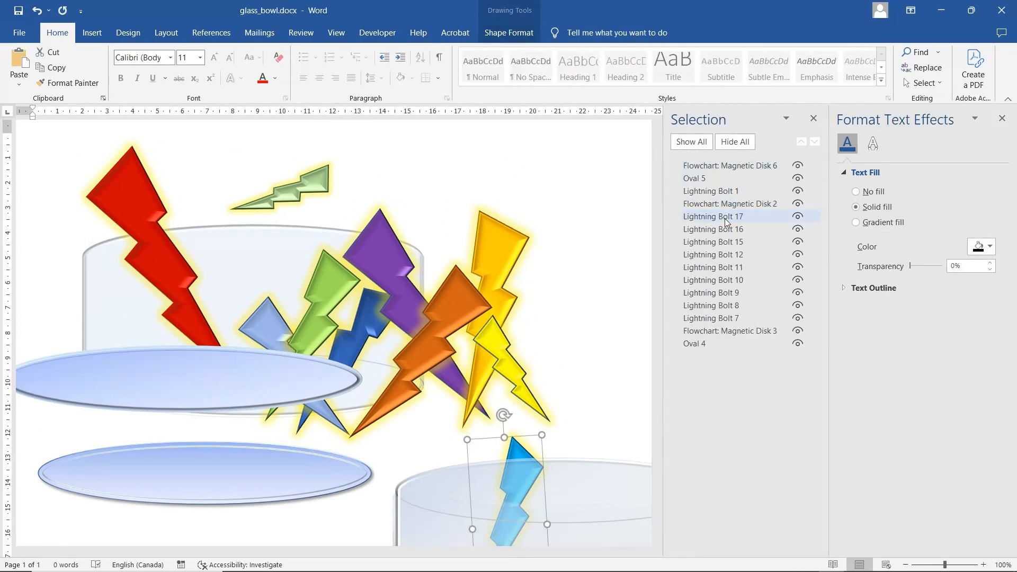
- Move the bright blue lightning bolt up so only its lower tip overlaps the cylinder, and select the front cylinder
scroll(649, 252, down, 3)
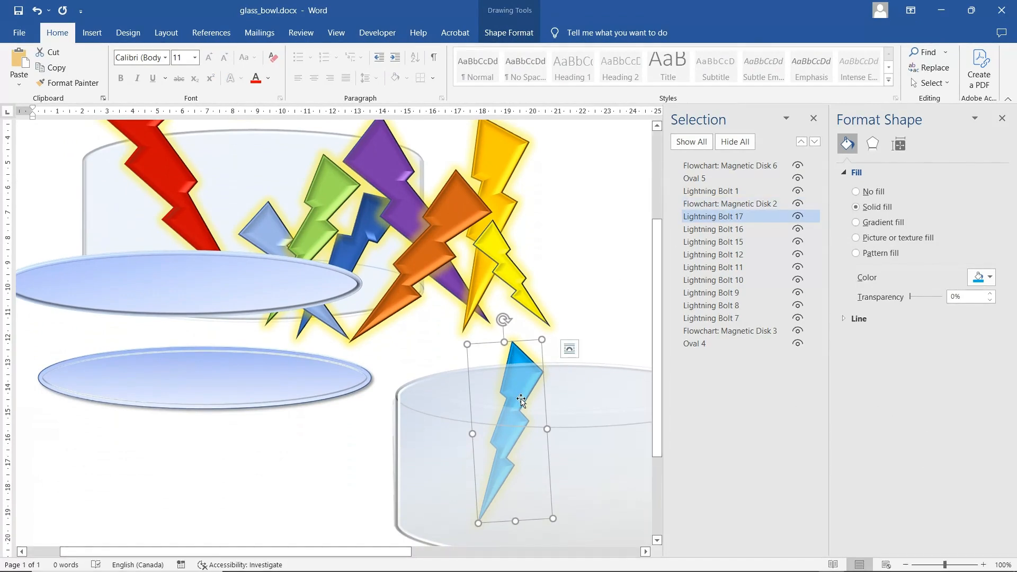
drag(512, 369, 546, 298)
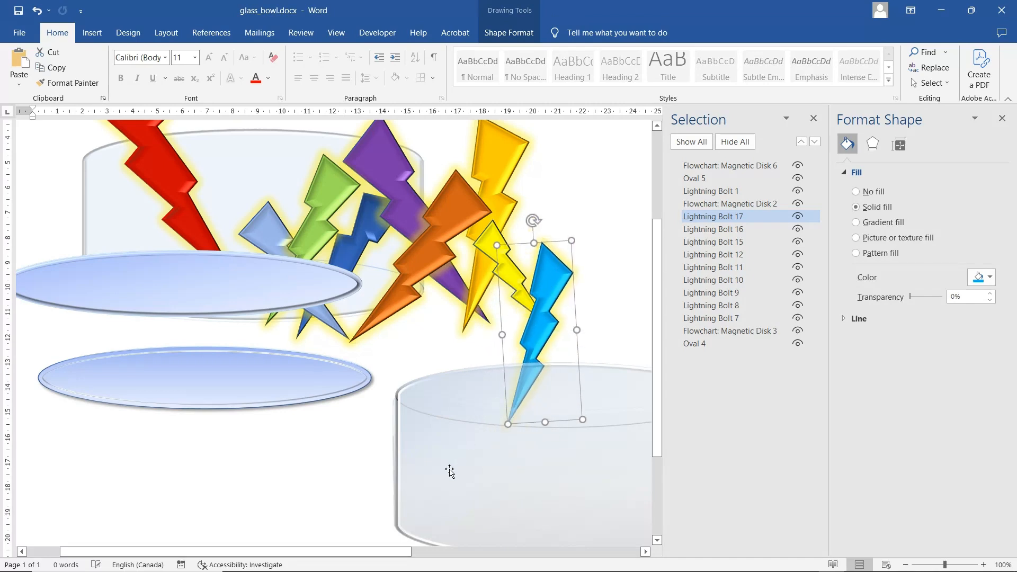
click(450, 471)
scroll(549, 440, down, 2)
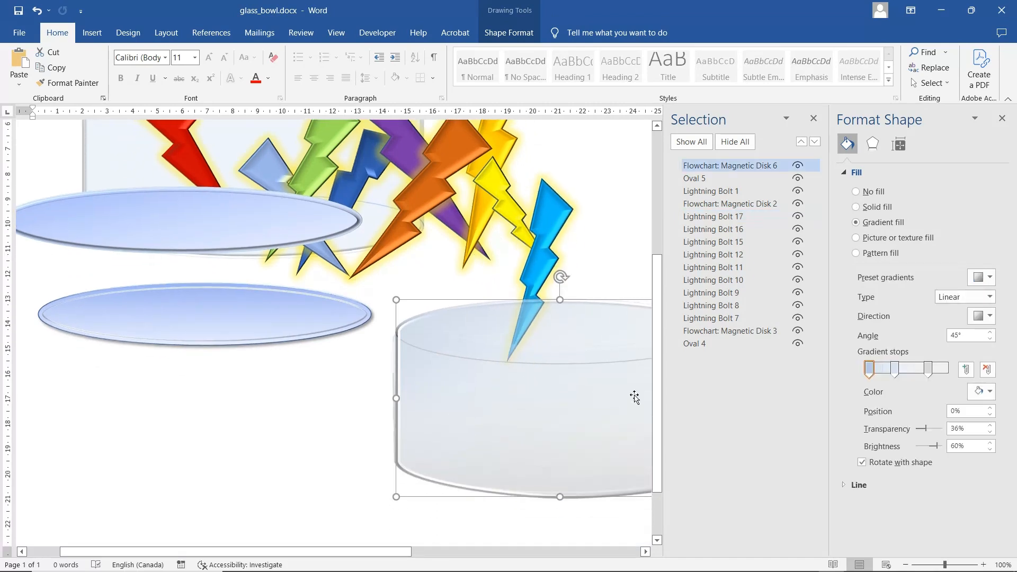
- Bring the bright blue lightning bolt forward one level in the stacking order and move it down into the cylinder
click(539, 261)
right_click(539, 262)
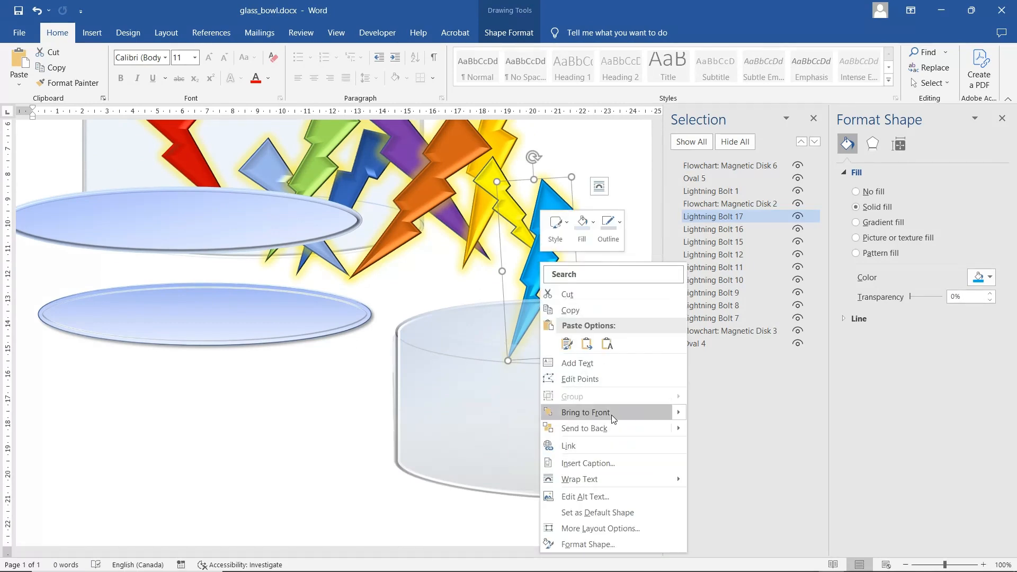
mouse_move(685, 415)
click(723, 430)
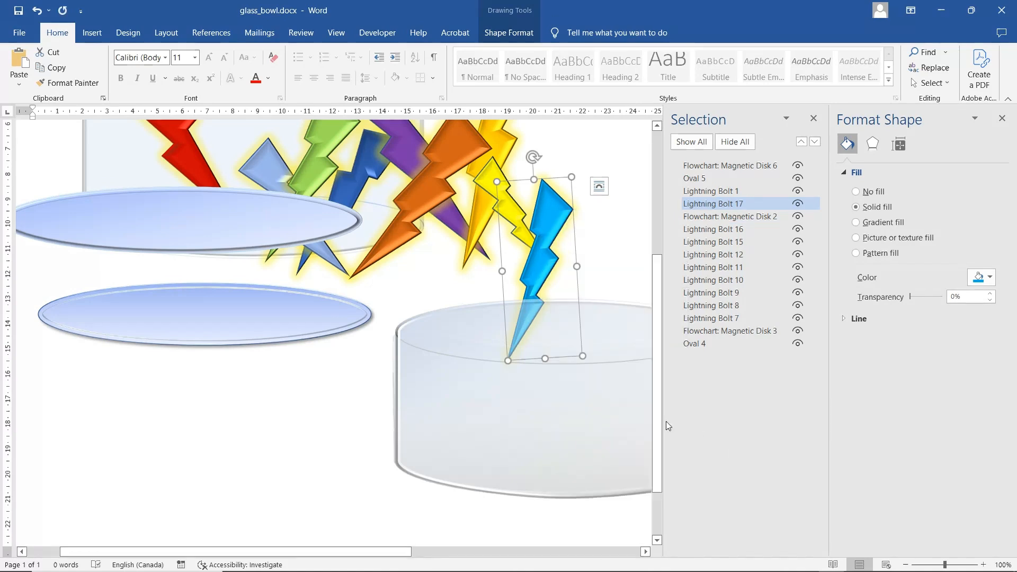
drag(528, 258, 501, 343)
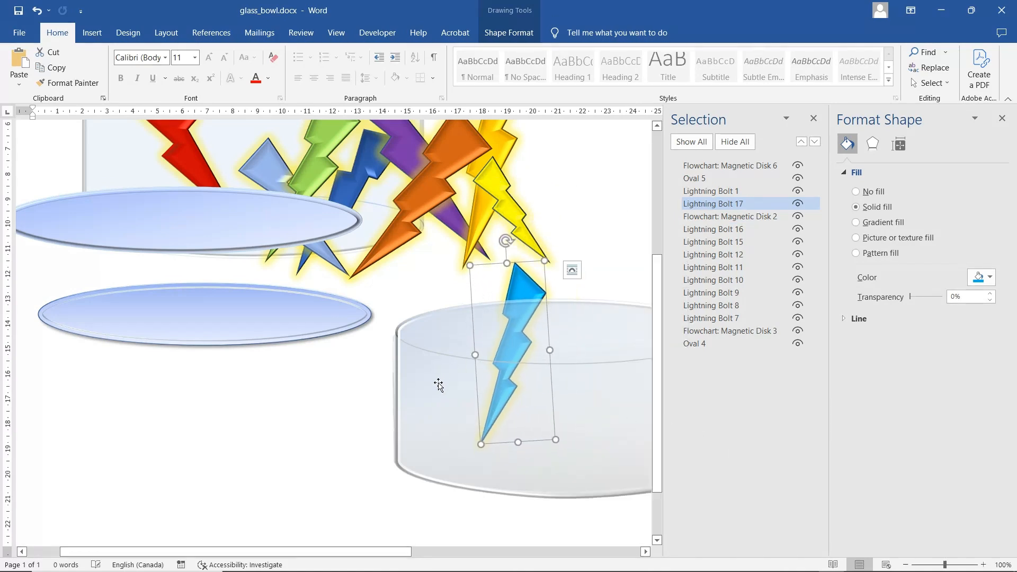
- Pull the front glass cylinder away to below the lower oval and shift the other cylinder slightly upward
drag(438, 381, 237, 419)
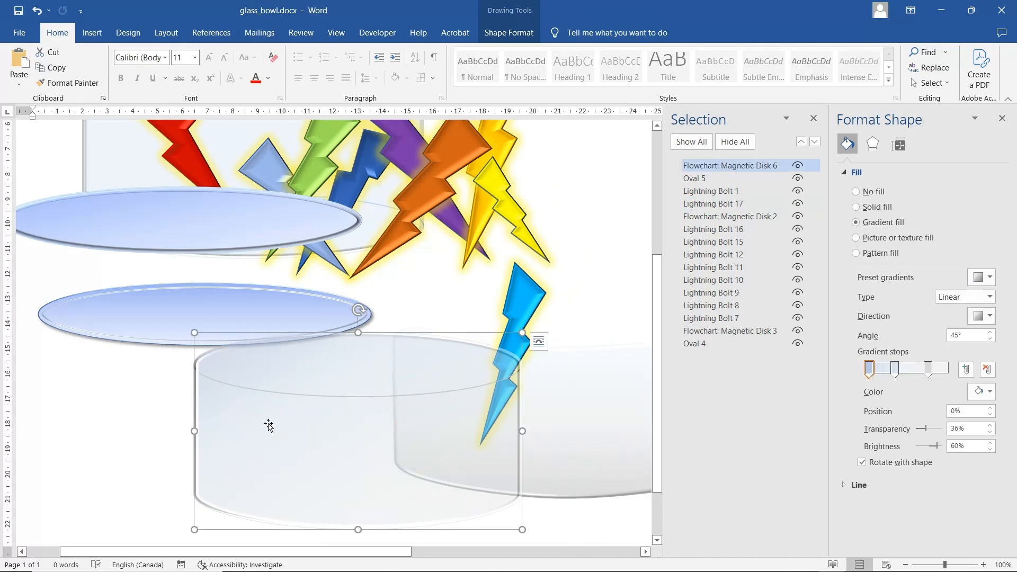
click(572, 420)
drag(572, 421, 565, 385)
drag(259, 463, 227, 479)
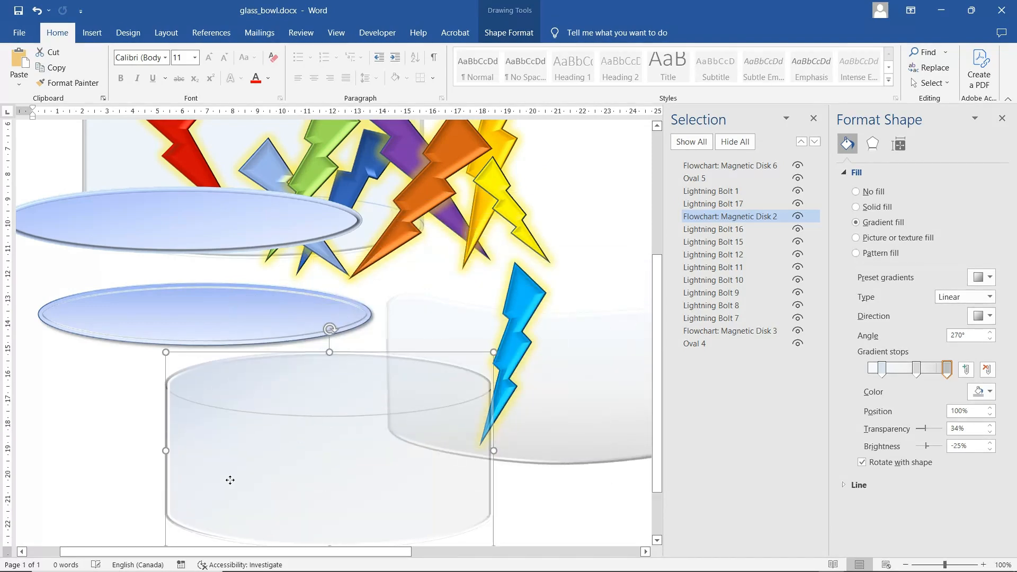
- Send the cylinder below the lower oval to the back and move the bright blue lightning bolt onto it
right_click(231, 470)
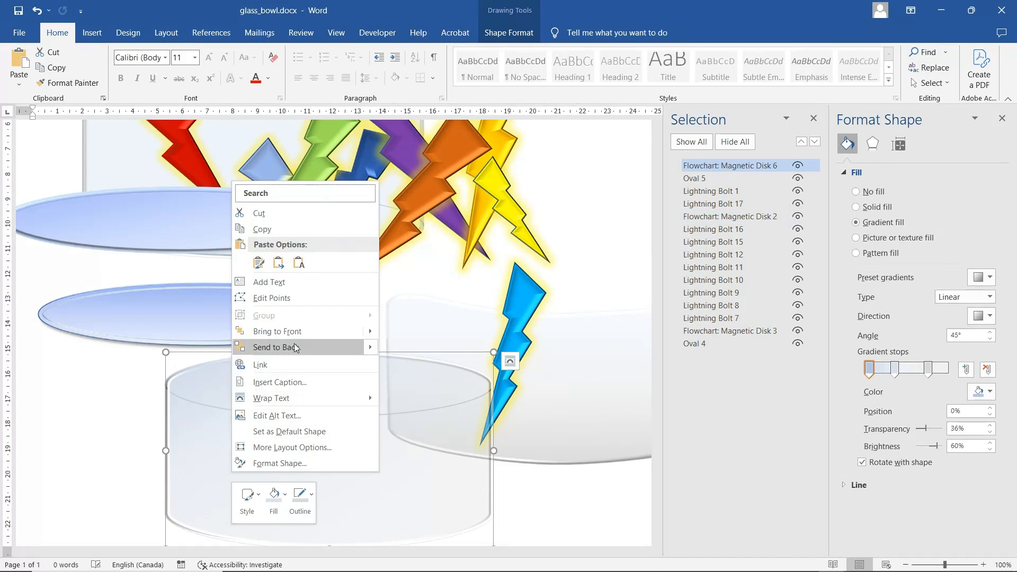
click(280, 347)
drag(521, 297, 282, 382)
- Lay the other glass cylinder over the bolt and rear cylinder, bring it to the front and align it
drag(555, 369, 322, 452)
right_click(362, 443)
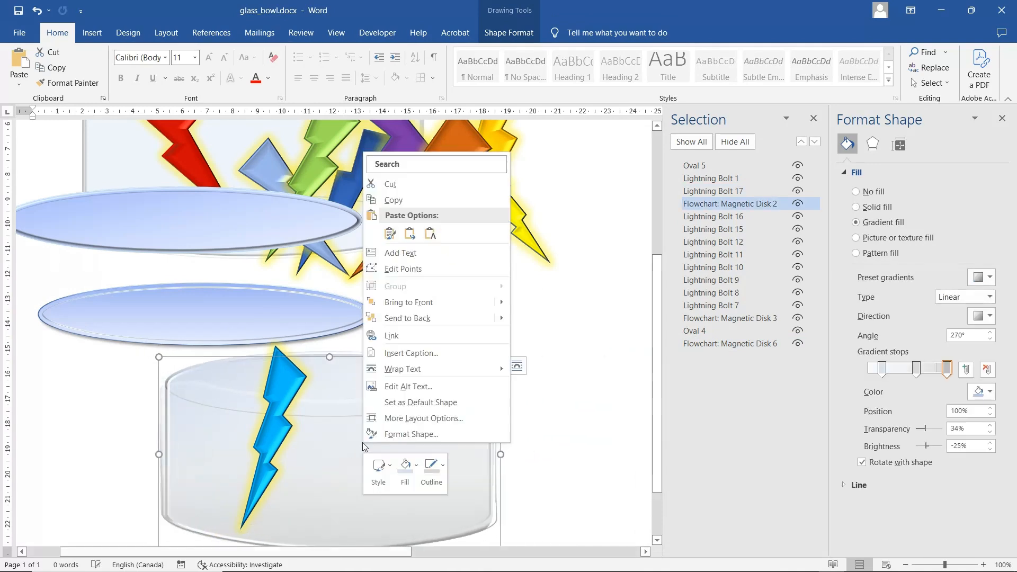
click(433, 318)
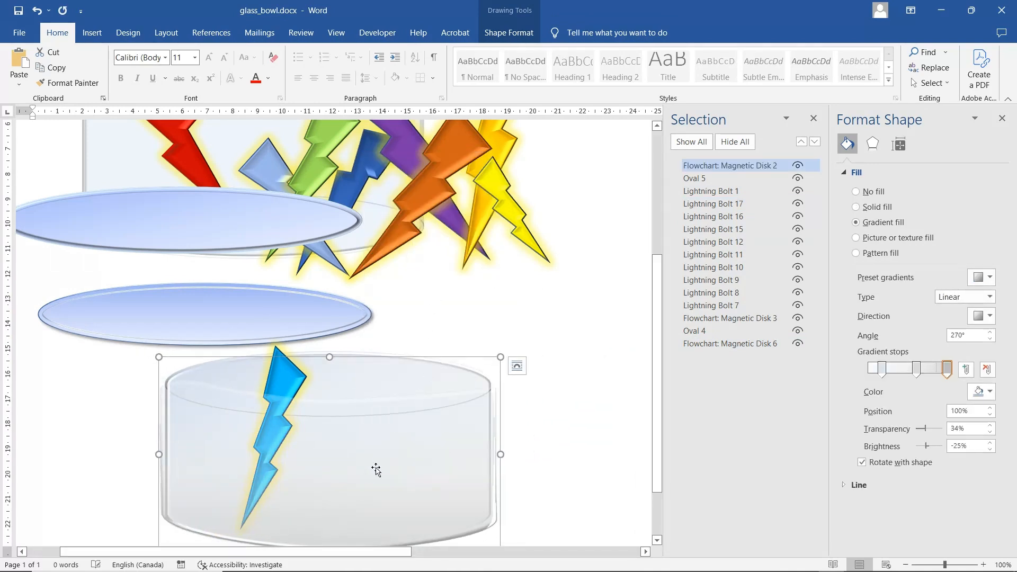
drag(375, 470, 371, 479)
- Enlarge the bright blue lightning bolt from its upper corner so its head extends above the cylinder rim
click(287, 385)
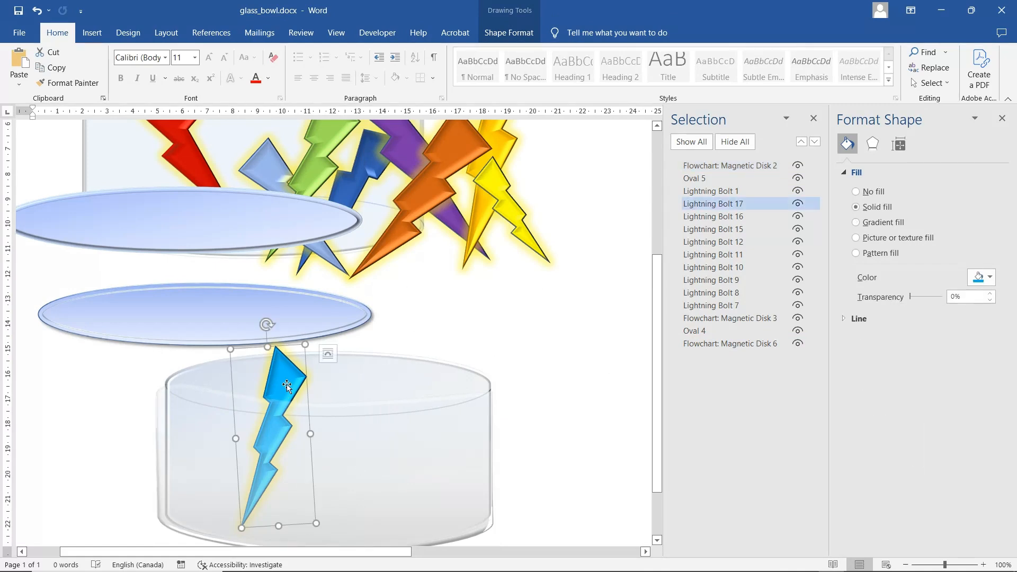
drag(305, 343, 326, 307)
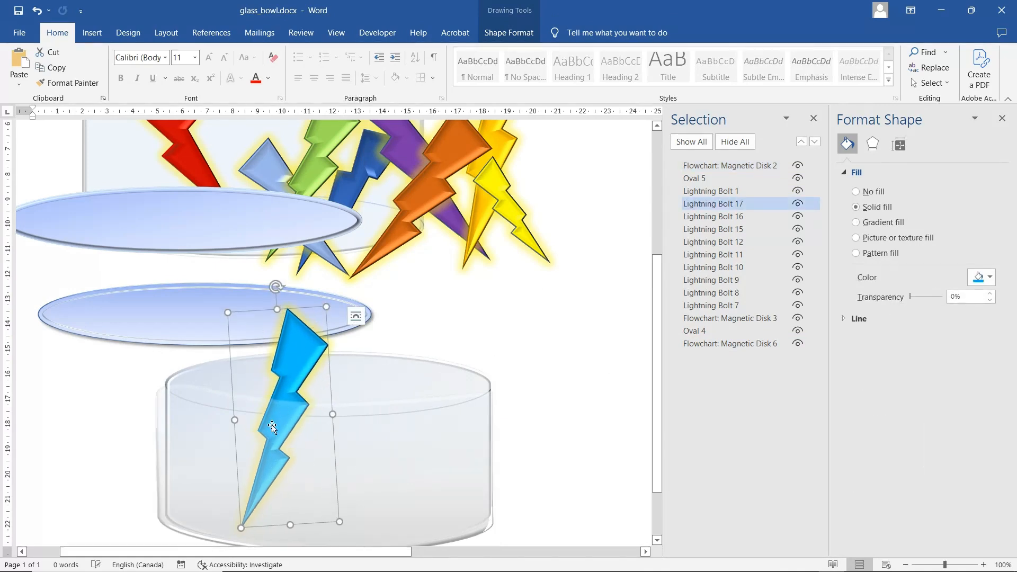
click(313, 481)
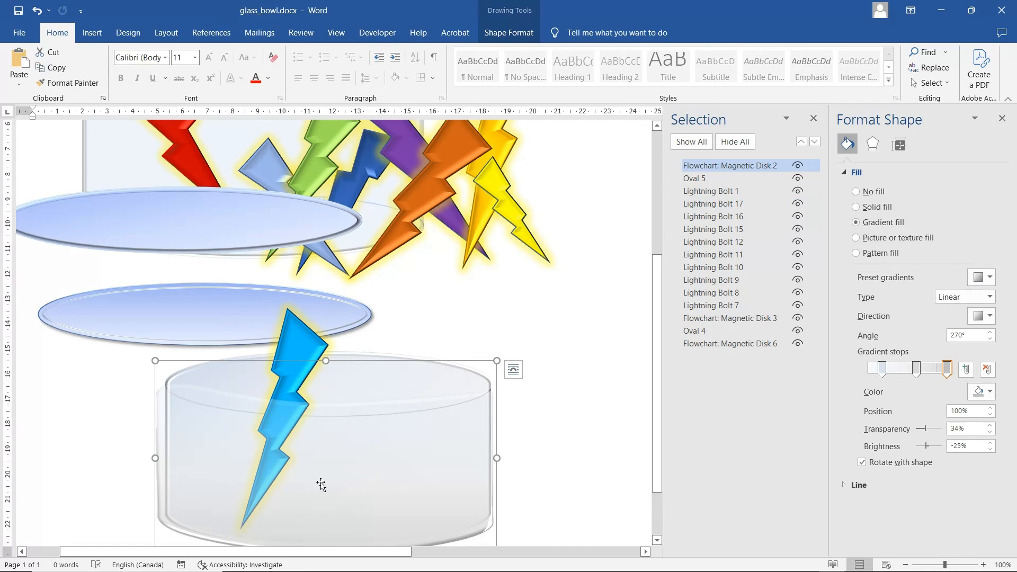
click(557, 360)
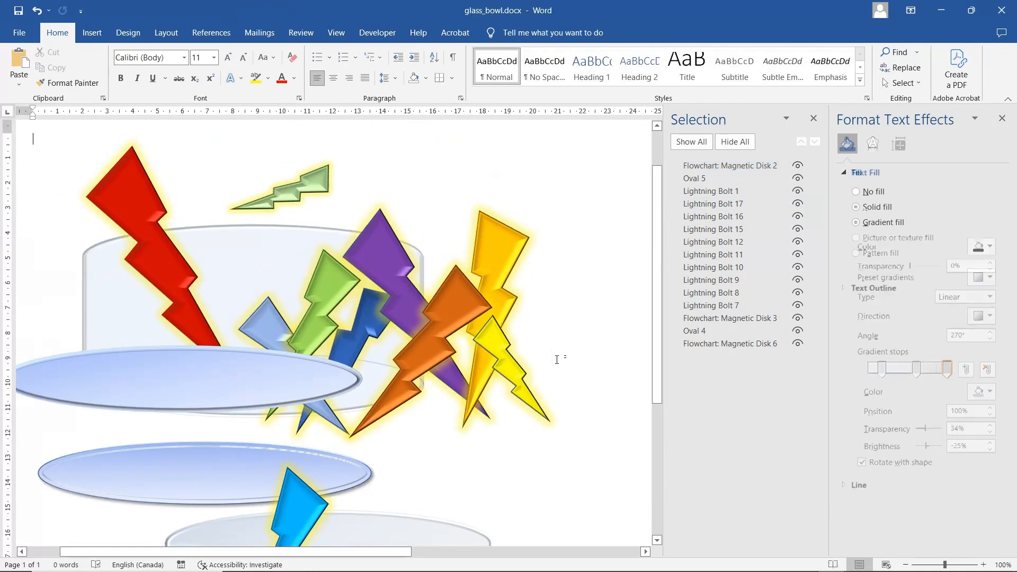